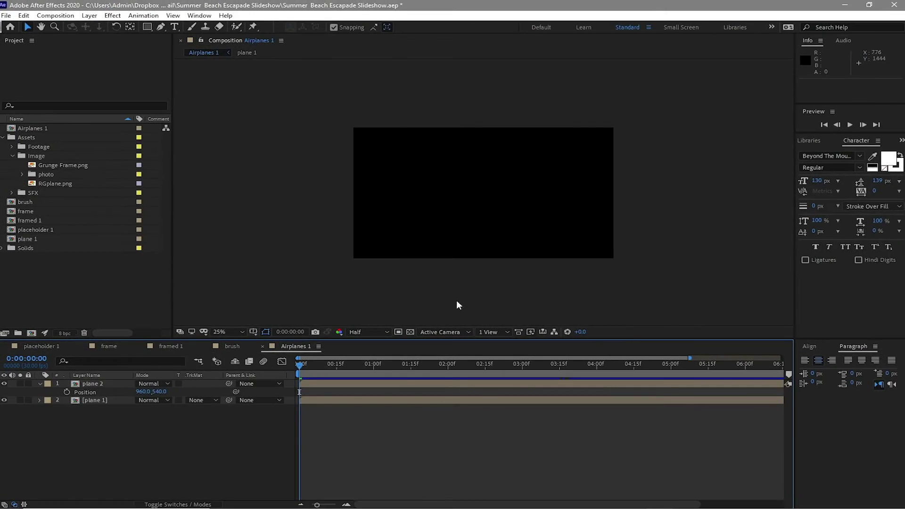
Create a 1500 x 250 px composition named TEXT 1 at 30 fps, 8 seconds long
{"action": "left_click", "coordinate": [54, 16]}
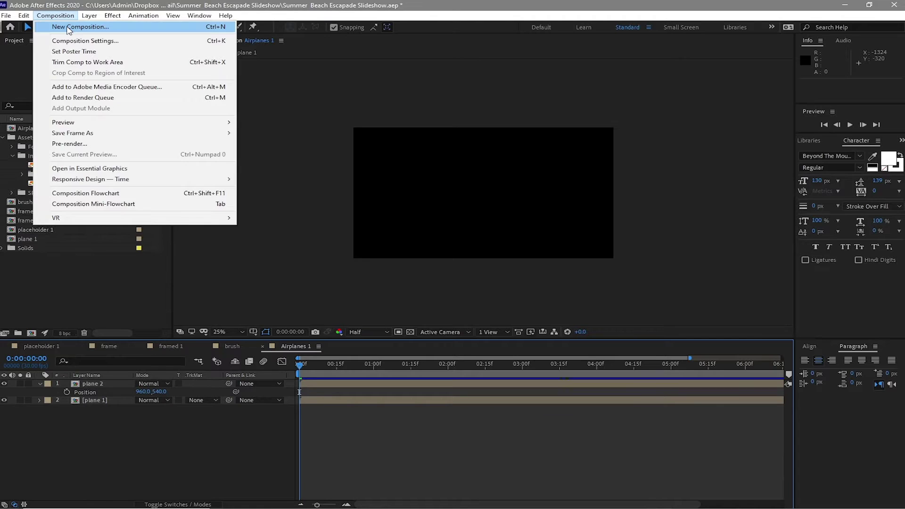
{"action": "left_click", "coordinate": [69, 28]}
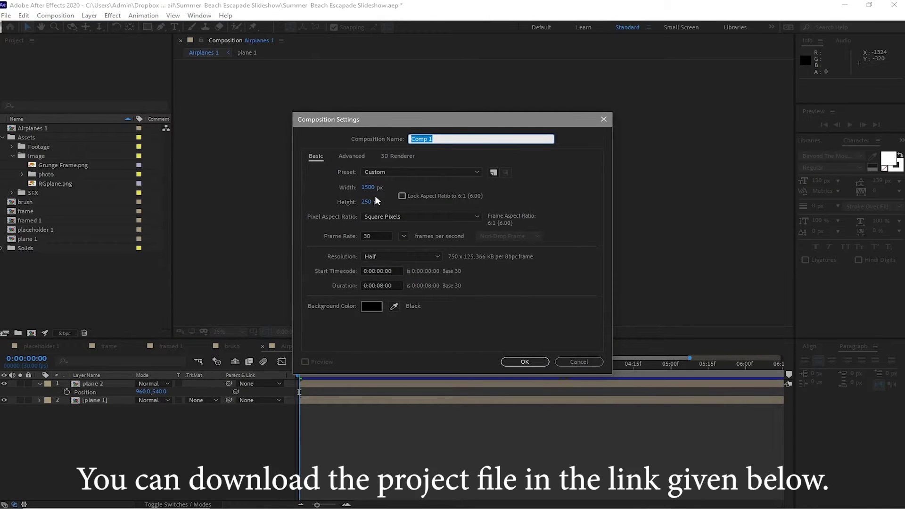
{"action": "type", "text": "TEXT"}
{"action": "left_click", "coordinate": [518, 360]}
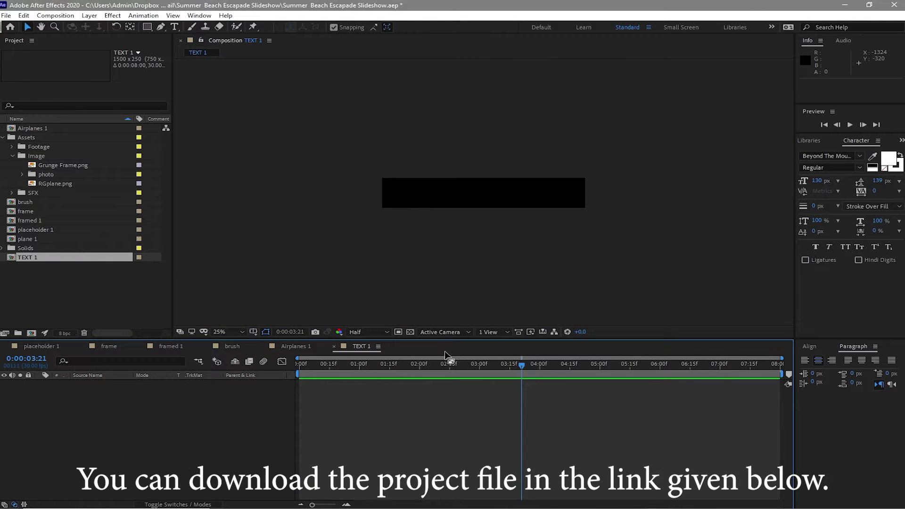
Add a text layer reading "Travel Beach Summer" in the TEXT 1 composition
{"action": "left_click", "coordinate": [173, 28]}
{"action": "left_click", "coordinate": [362, 193]}
{"action": "type", "text": "Travel Beach Summ"}
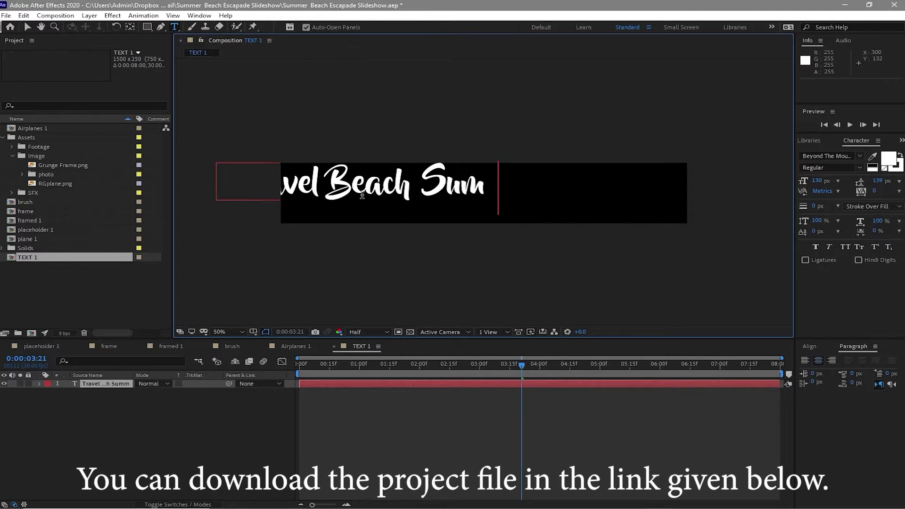
{"action": "type", "text": "er"}
{"action": "left_click", "coordinate": [27, 26]}
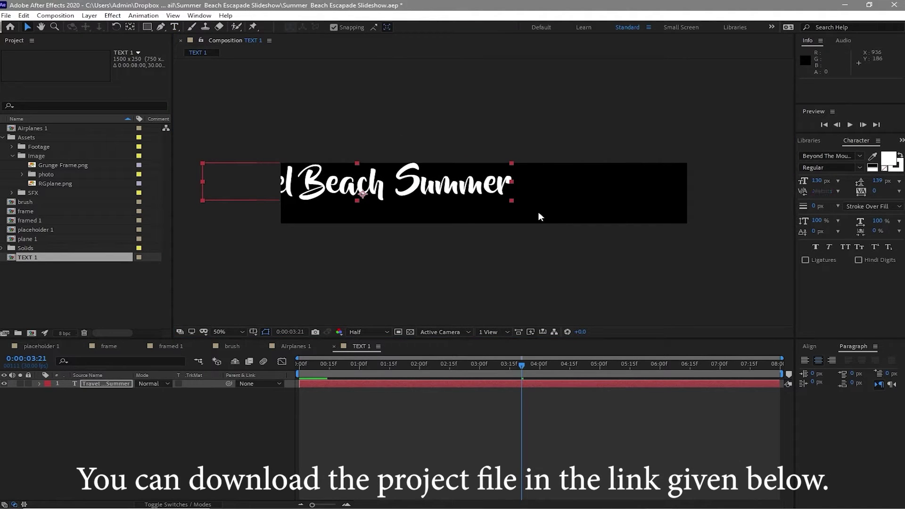
Centre the text layer horizontally and vertically in the composition
{"action": "left_click", "coordinate": [811, 346]}
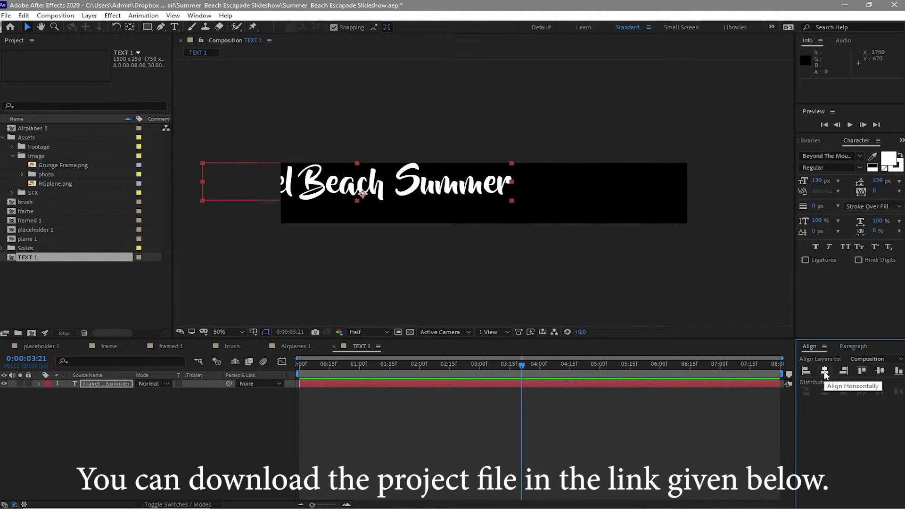
{"action": "left_click", "coordinate": [824, 371]}
{"action": "left_click", "coordinate": [874, 371]}
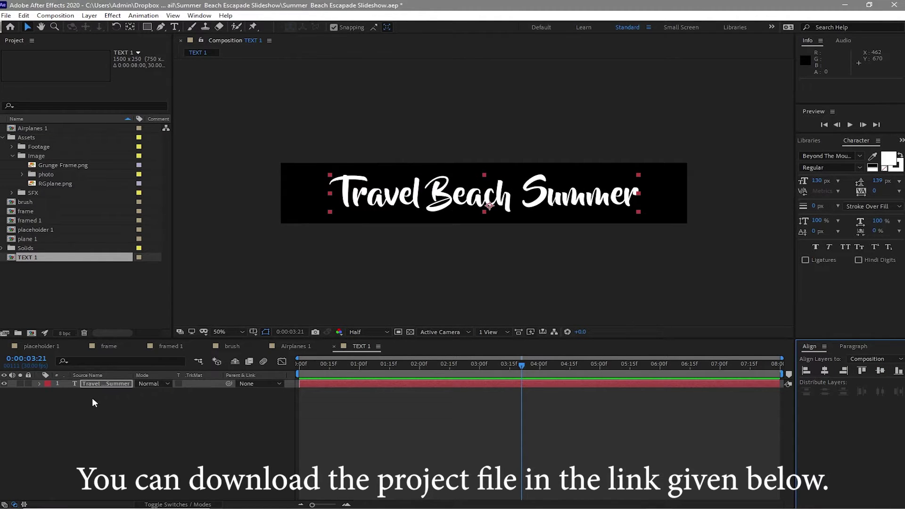
Add a text animator with Position, Opacity and Blur properties to the Travel Beach Summer layer
{"action": "left_click", "coordinate": [63, 384]}
{"action": "key", "text": "ctrl+`"}
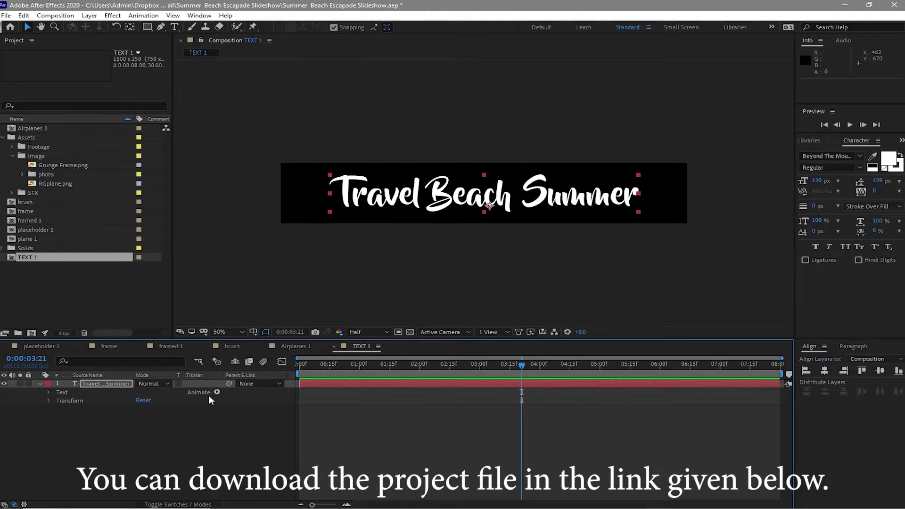
{"action": "left_click", "coordinate": [216, 392]}
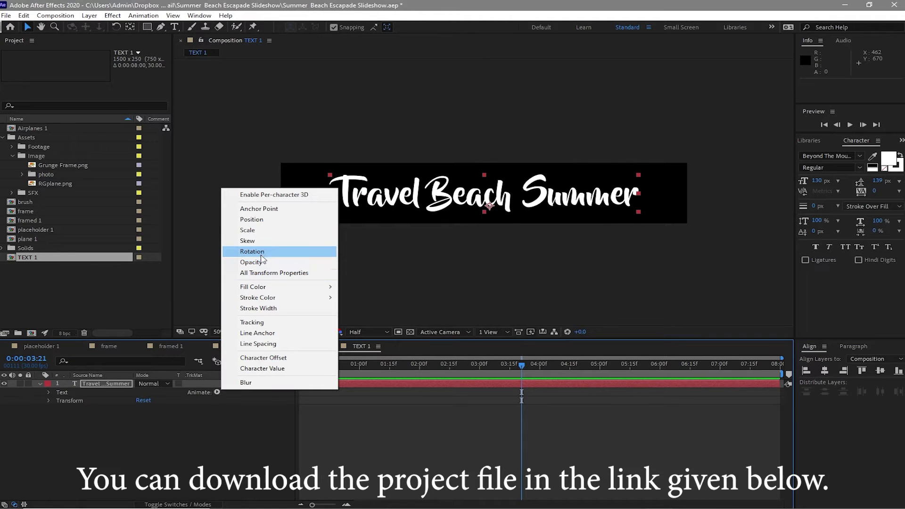
{"action": "left_click", "coordinate": [262, 220]}
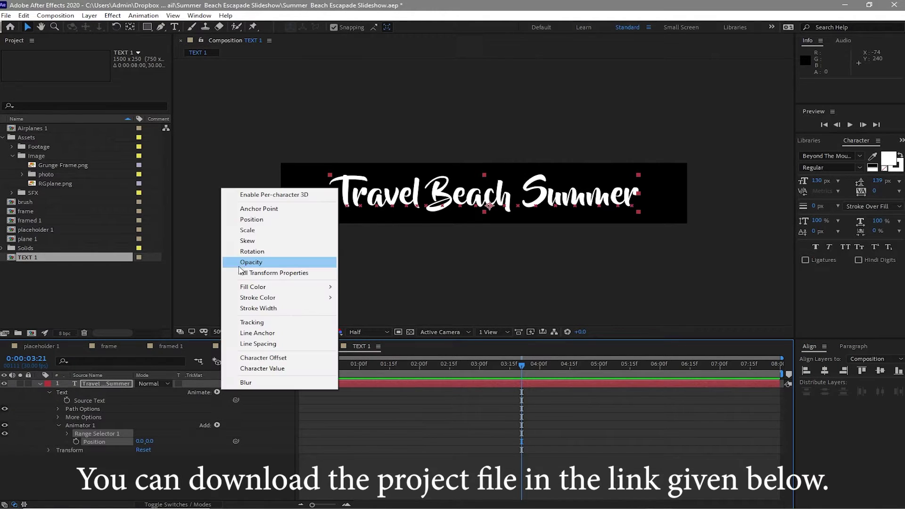
{"action": "left_click", "coordinate": [240, 263]}
{"action": "left_click", "coordinate": [217, 425]}
{"action": "left_click", "coordinate": [231, 382]}
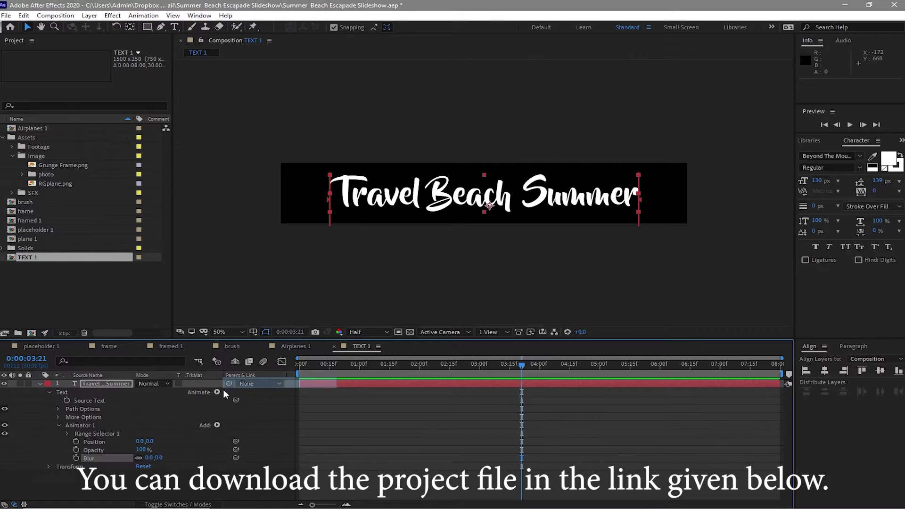
Set the text animator's Position to 0, 80, Opacity to 0% and Blur to 70
{"action": "left_click", "coordinate": [150, 442]}
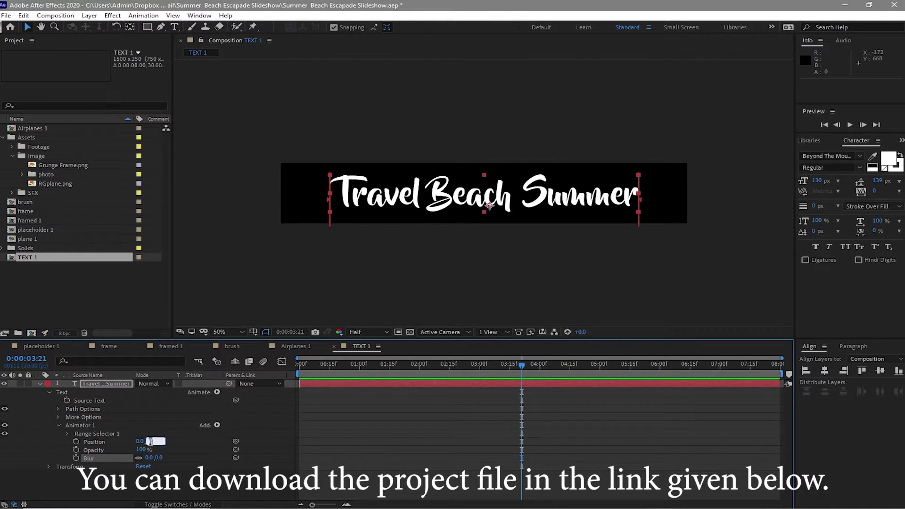
{"action": "type", "text": "80"}
{"action": "key", "text": "Tab"}
{"action": "type", "text": "0"}
{"action": "key", "text": "Return"}
{"action": "left_click", "coordinate": [149, 458]}
{"action": "type", "text": "70"}
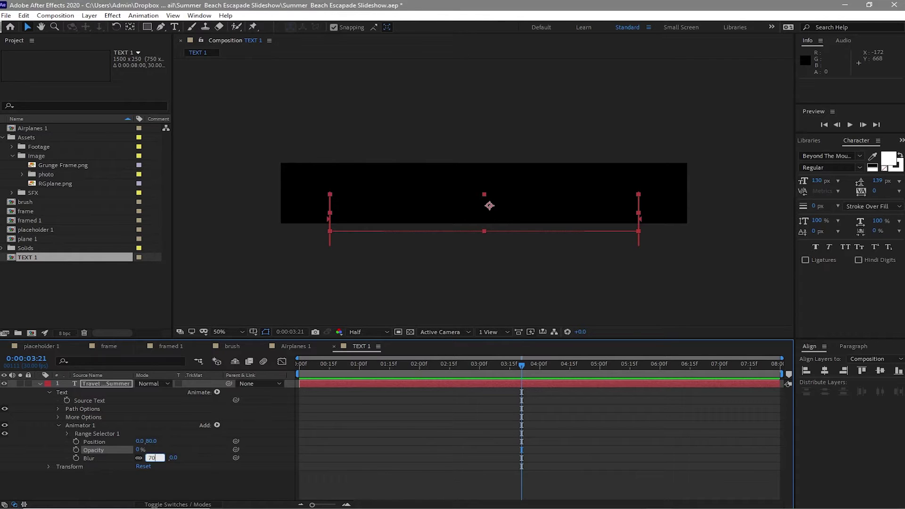
{"action": "key", "text": "Return"}
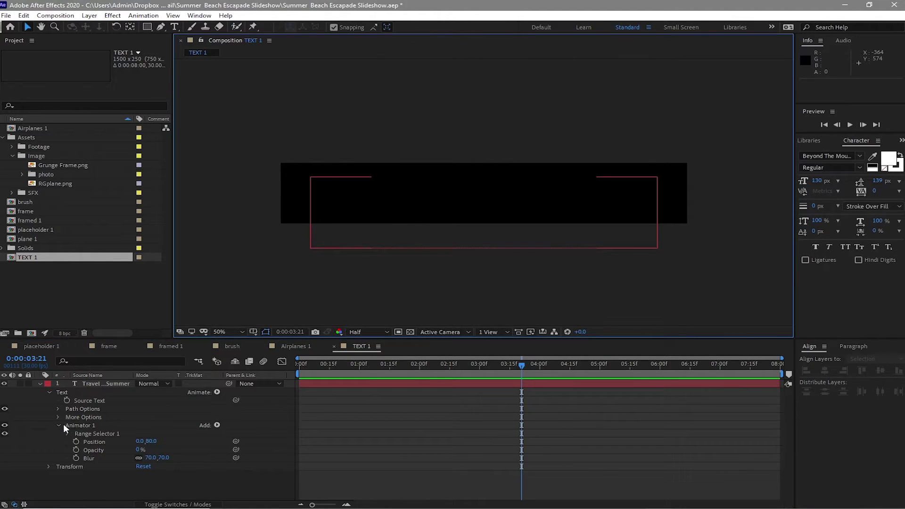
In Range Selector 1's advanced options, set Shape to Ramp Up, Ease High to 100% and turn on Randomize Order
{"action": "left_click", "coordinate": [69, 433]}
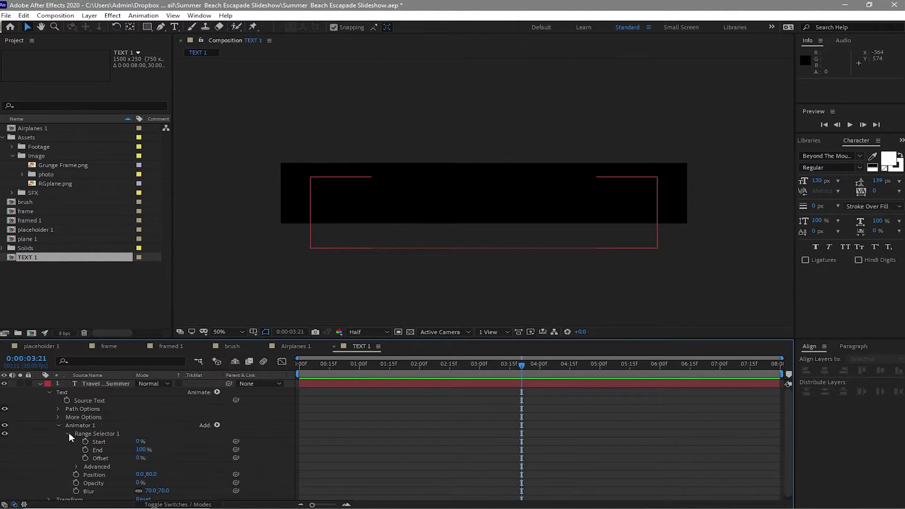
{"action": "left_click", "coordinate": [76, 467]}
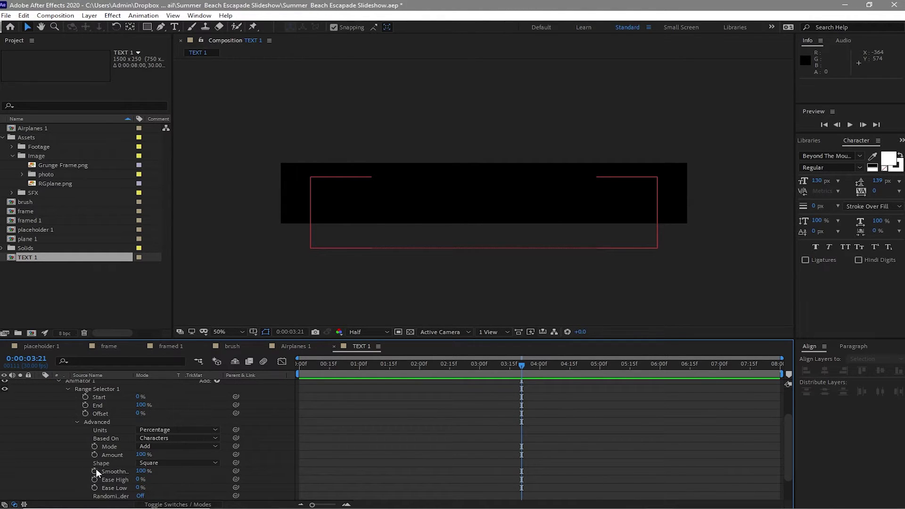
{"action": "left_click", "coordinate": [210, 463]}
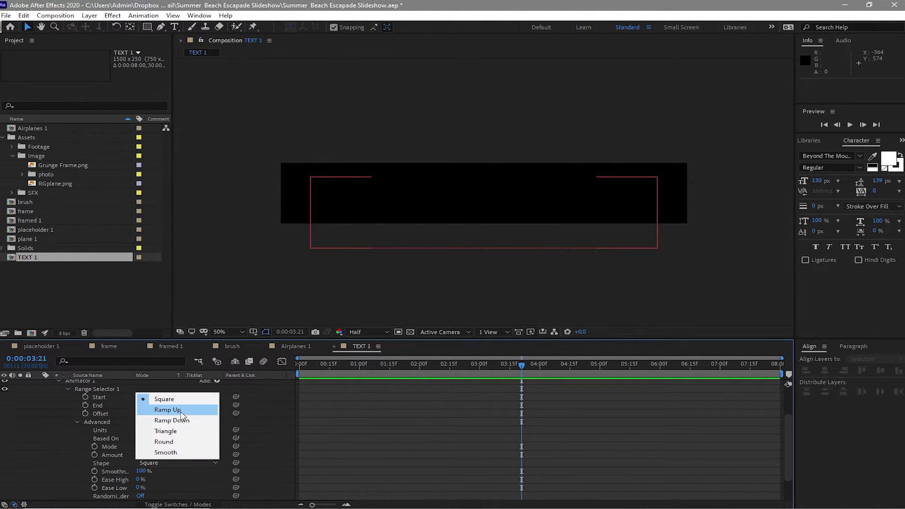
{"action": "left_click", "coordinate": [179, 409]}
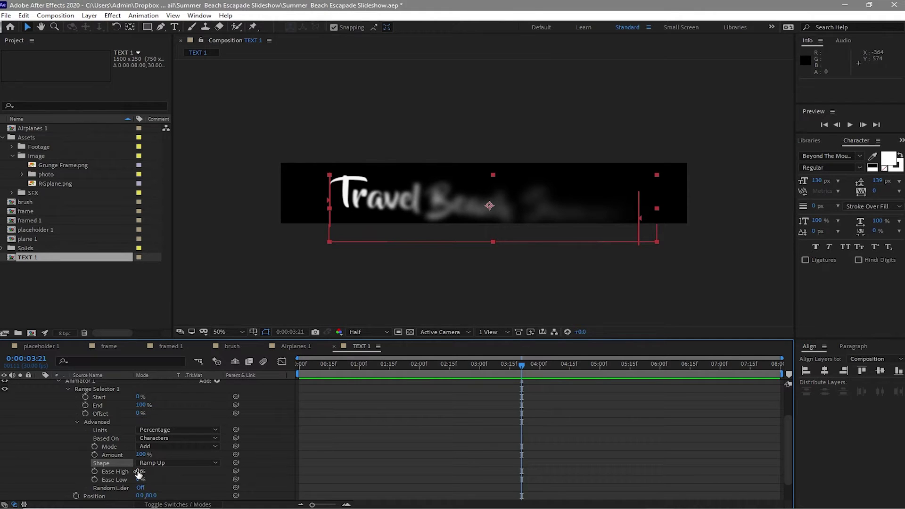
{"action": "left_click_drag", "start_coordinate": [139, 474], "coordinate": [227, 474]}
{"action": "left_click", "coordinate": [140, 488]}
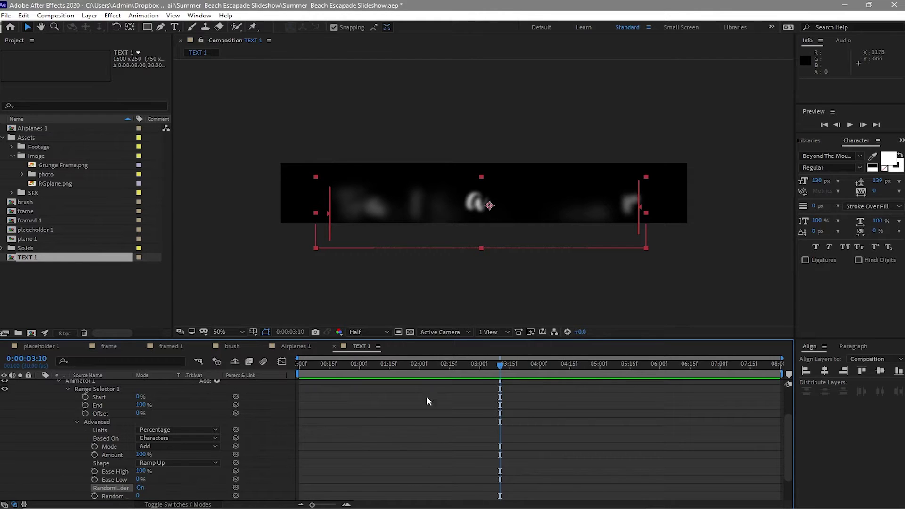
At 0:00:00:00, set the range selector's Offset to -100% and keyframe it
{"action": "left_click_drag", "start_coordinate": [508, 363], "coordinate": [274, 372]}
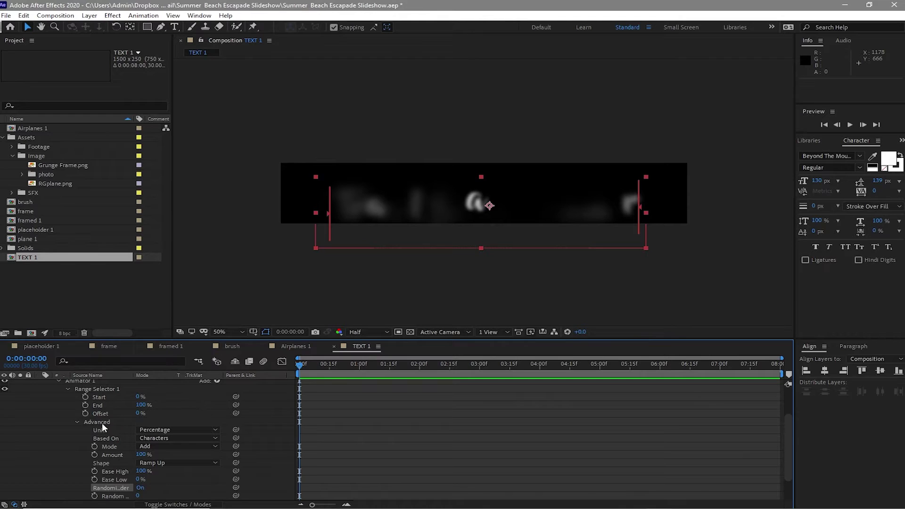
{"action": "left_click", "coordinate": [139, 413]}
{"action": "type", "text": "-100"}
{"action": "key", "text": "Return"}
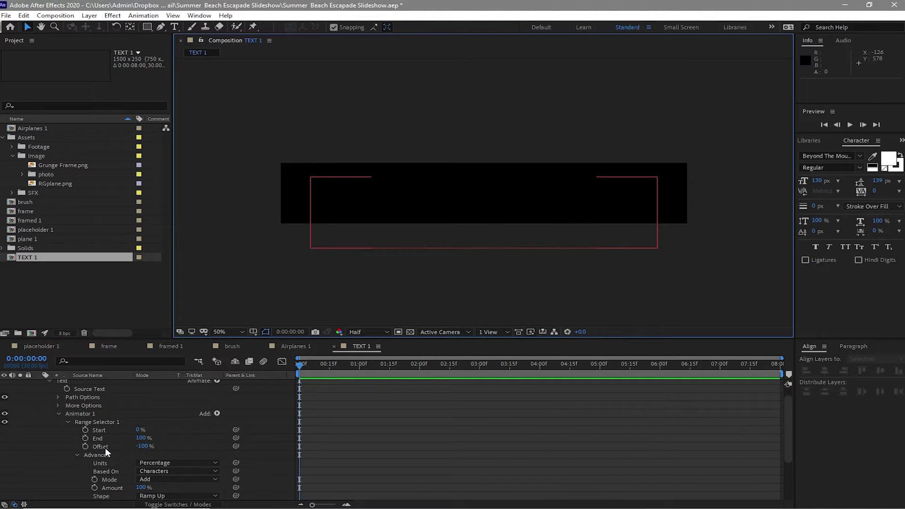
{"action": "left_click", "coordinate": [85, 446]}
At 0:00:02:00, keyframe the range selector's Offset at 100% and preview the text animation
{"action": "left_click_drag", "start_coordinate": [302, 363], "coordinate": [423, 379]}
{"action": "left_click", "coordinate": [157, 451]}
{"action": "left_click", "coordinate": [143, 447]}
{"action": "type", "text": "10"}
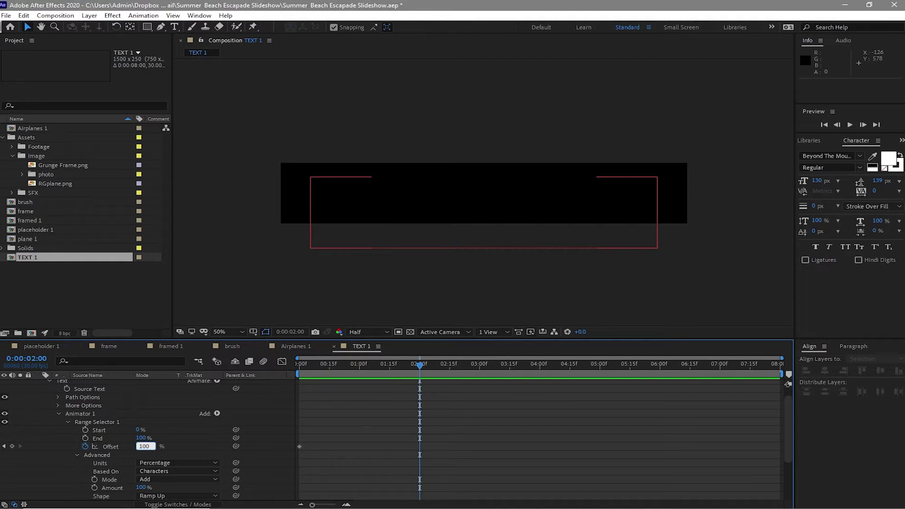
{"action": "type", "text": "0"}
{"action": "key", "text": "Return"}
{"action": "key", "text": "space"}
Apply Easy Ease to both Offset keyframes and reshape their speed graph into a sharp early peak with a long slowdown
{"action": "left_click_drag", "start_coordinate": [444, 446], "coordinate": [294, 449]}
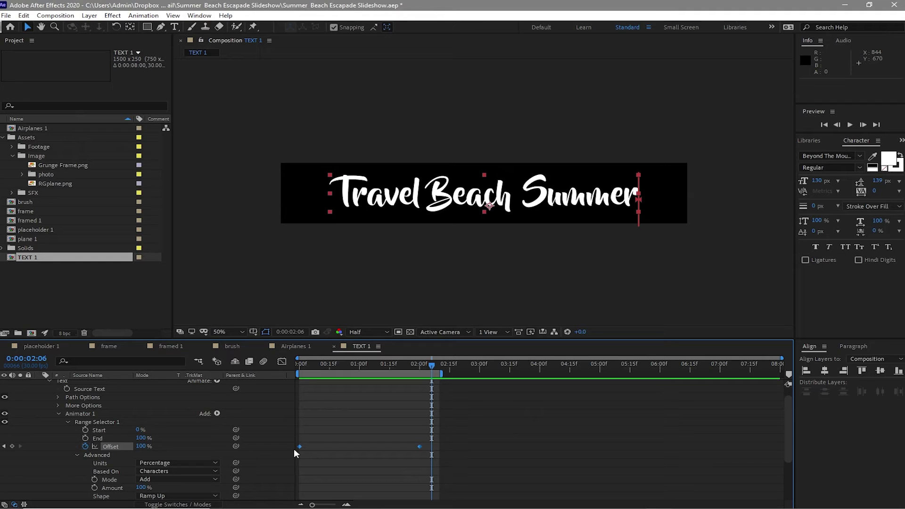
{"action": "key", "text": "F9"}
{"action": "left_click", "coordinate": [282, 362]}
{"action": "left_click_drag", "start_coordinate": [383, 467], "coordinate": [360, 478]}
{"action": "left_click_drag", "start_coordinate": [319, 478], "coordinate": [334, 480]}
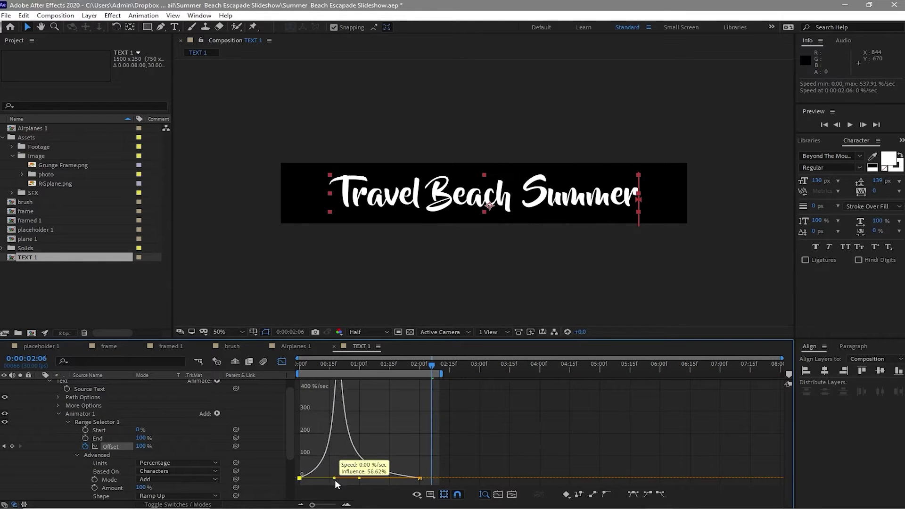
{"action": "left_click", "coordinate": [283, 362]}
Create a 1920 x 1080 px composition named Fog, 8 seconds long at 30 fps
{"action": "key", "text": "ctrl+n"}
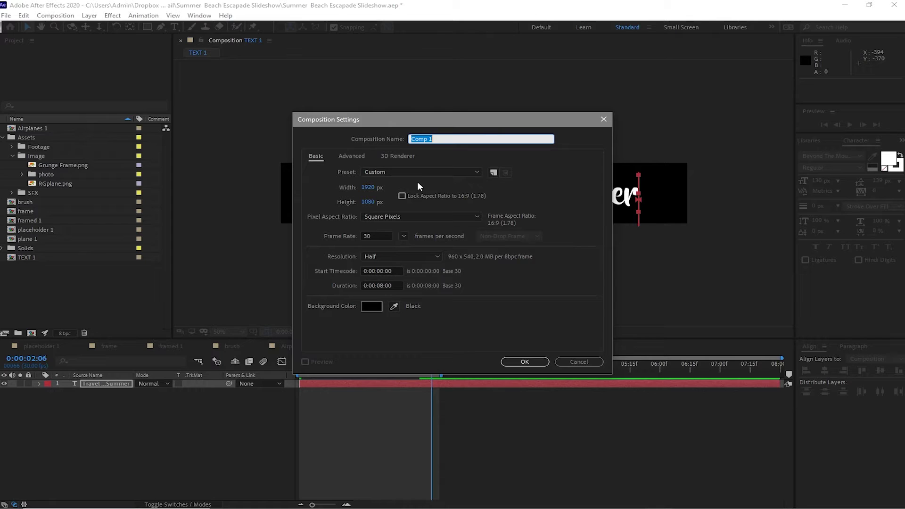
{"action": "type", "text": "Fog"}
{"action": "left_click", "coordinate": [525, 362]}
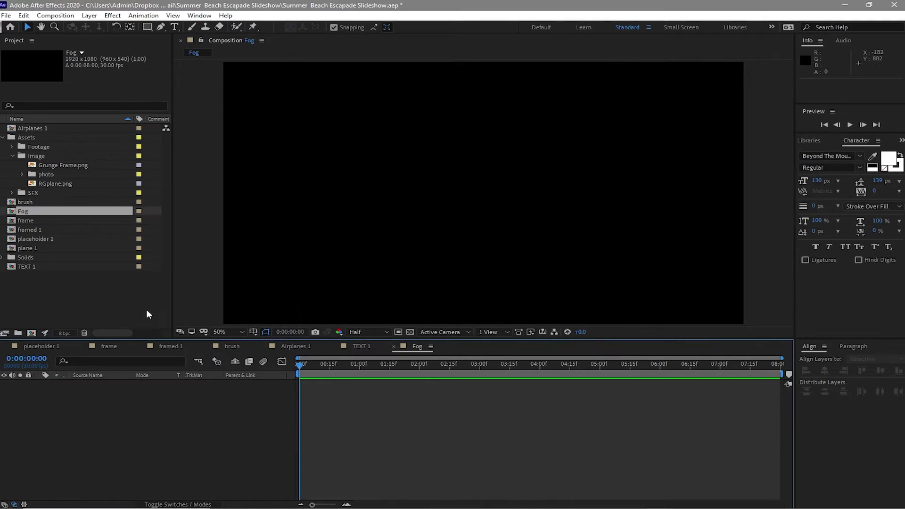
Add 6 Ground Fog Rolling.mp4 to the Fog composition and place stockfootage0684.mov beneath it
{"action": "left_click", "coordinate": [11, 147]}
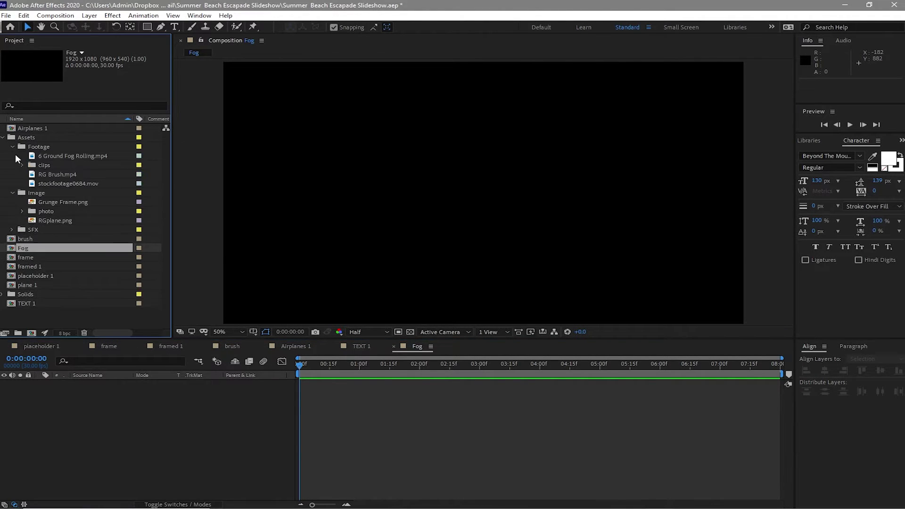
{"action": "left_click", "coordinate": [59, 157]}
{"action": "left_click_drag", "start_coordinate": [59, 161], "coordinate": [65, 404]}
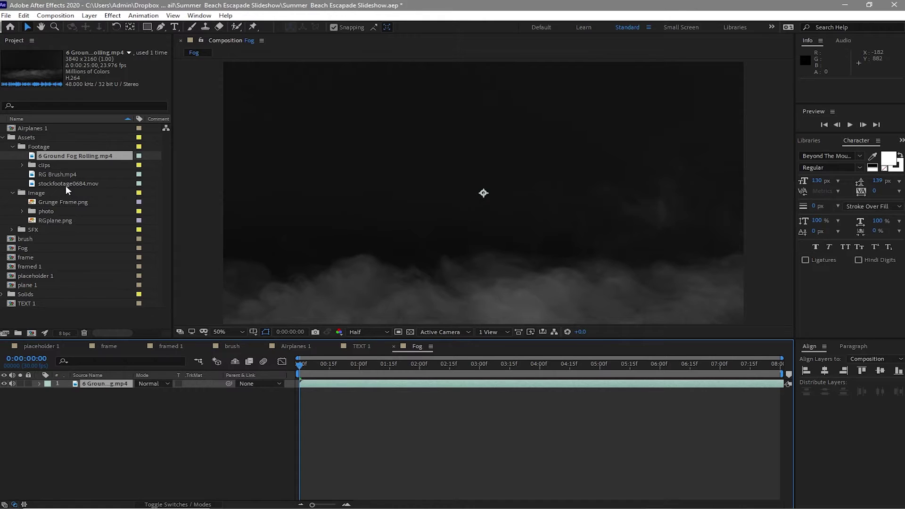
{"action": "left_click", "coordinate": [66, 185]}
{"action": "left_click_drag", "start_coordinate": [66, 184], "coordinate": [89, 404]}
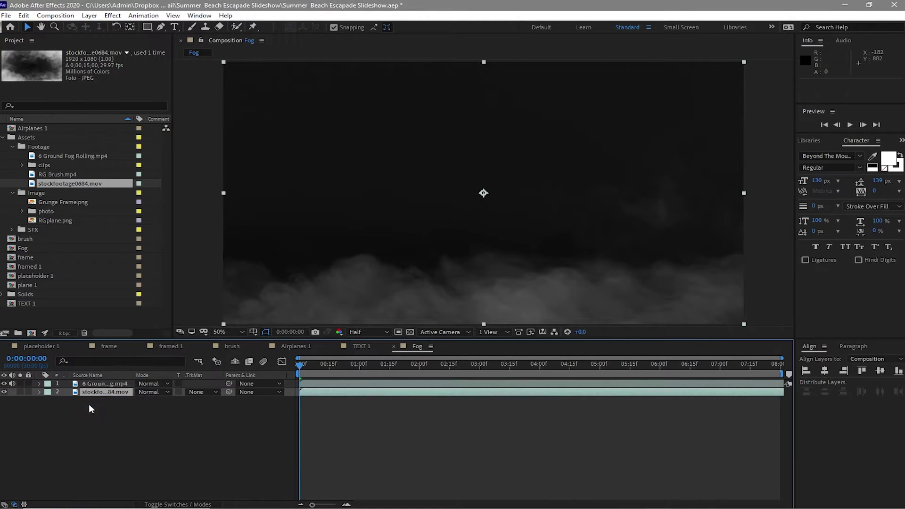
Set the blending mode of both fog footage layers to Add
{"action": "left_click", "coordinate": [157, 384], "text": "shift"}
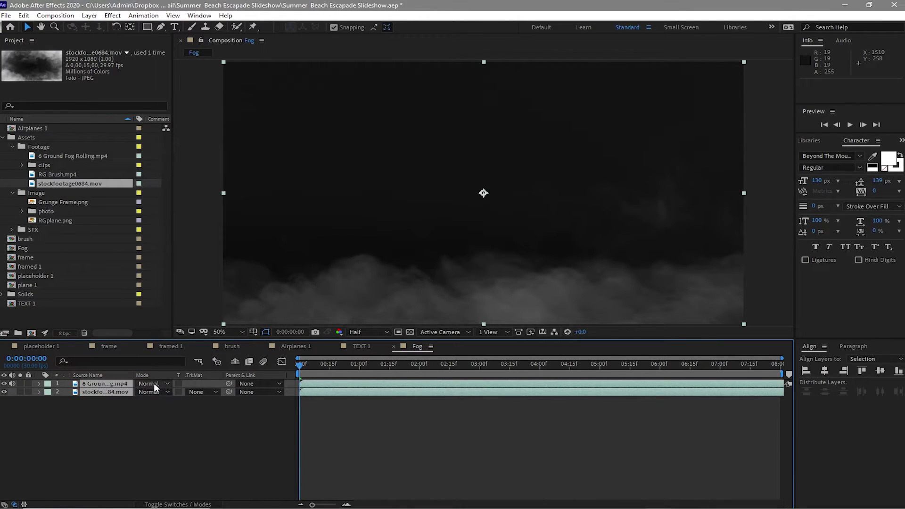
{"action": "left_click", "coordinate": [154, 383]}
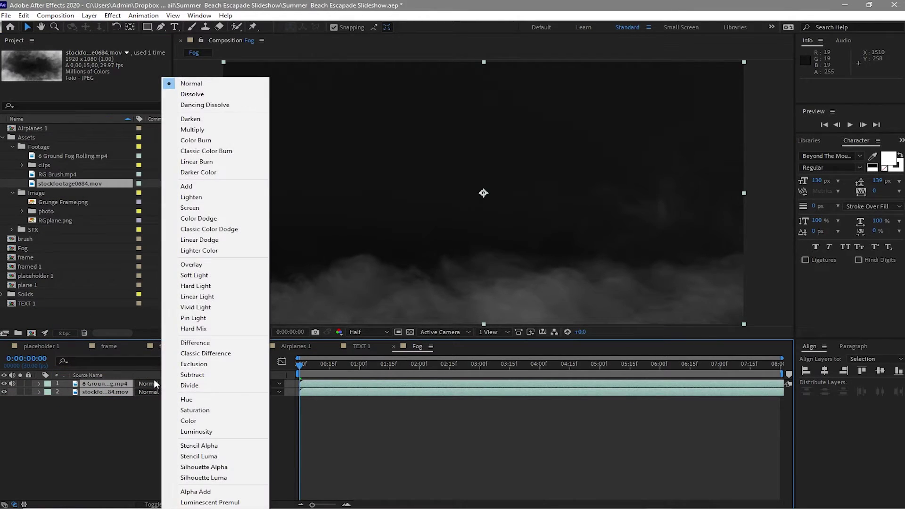
{"action": "left_click", "coordinate": [209, 187]}
Create a 1920 x 1080 px composition named Animation 1 and place the framed 1 composition in it
{"action": "left_click", "coordinate": [65, 20]}
{"action": "left_click", "coordinate": [76, 26]}
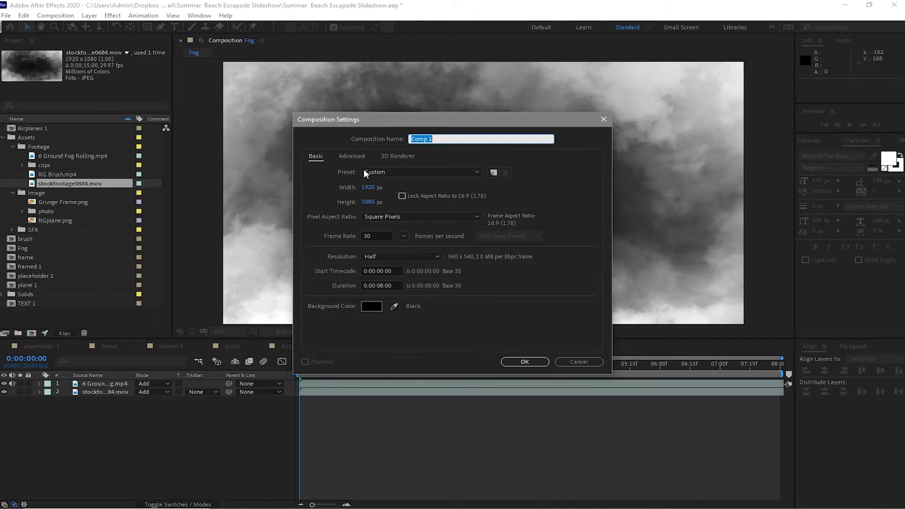
{"action": "type", "text": "Animation 1"}
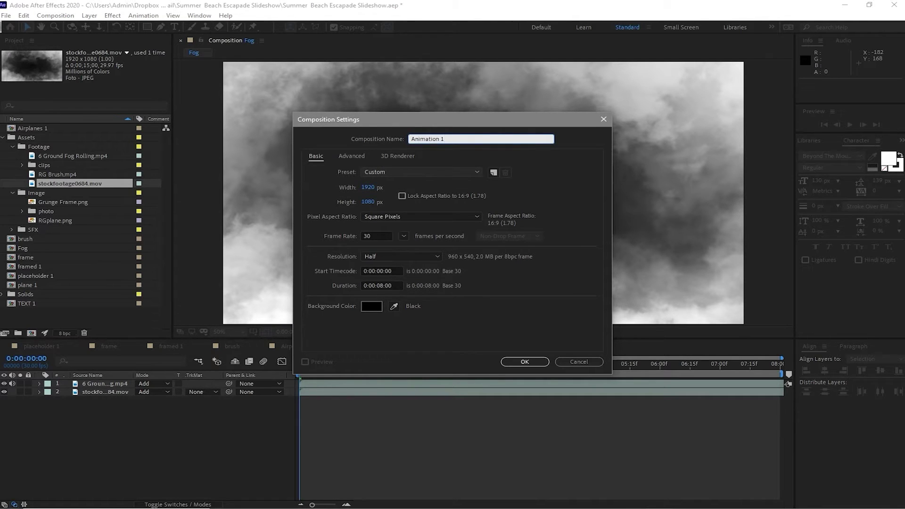
{"action": "left_click", "coordinate": [522, 362]}
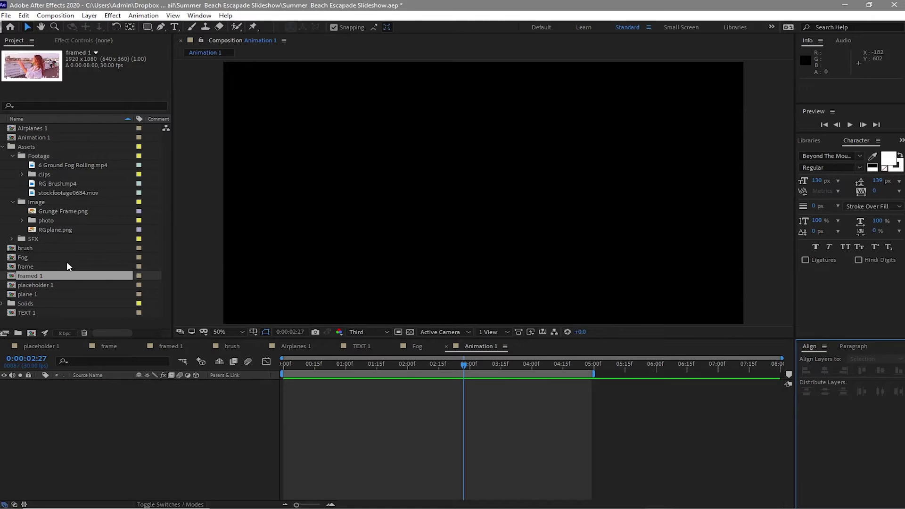
{"action": "left_click_drag", "start_coordinate": [73, 278], "coordinate": [86, 396]}
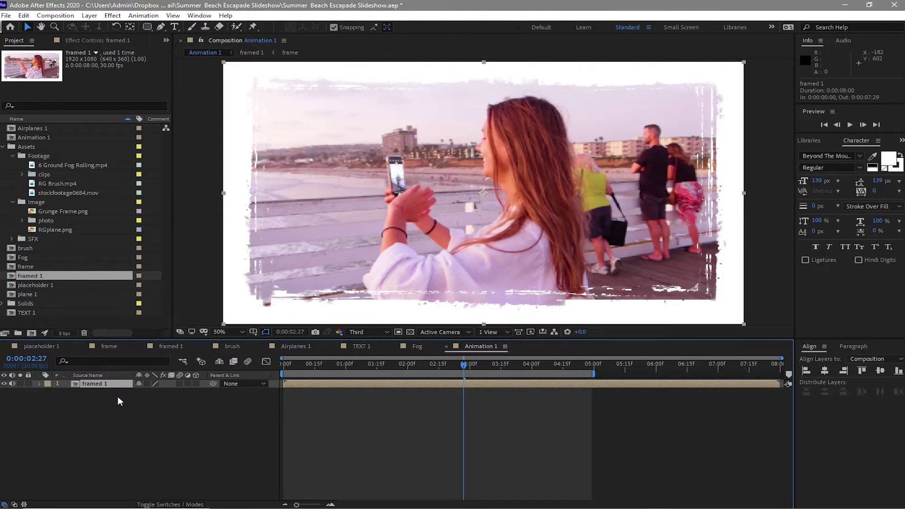
Scale the framed 1 layer to 50%
{"action": "key", "text": "s"}
{"action": "left_click", "coordinate": [153, 394]}
{"action": "type", "text": "50"}
{"action": "left_click", "coordinate": [102, 384]}
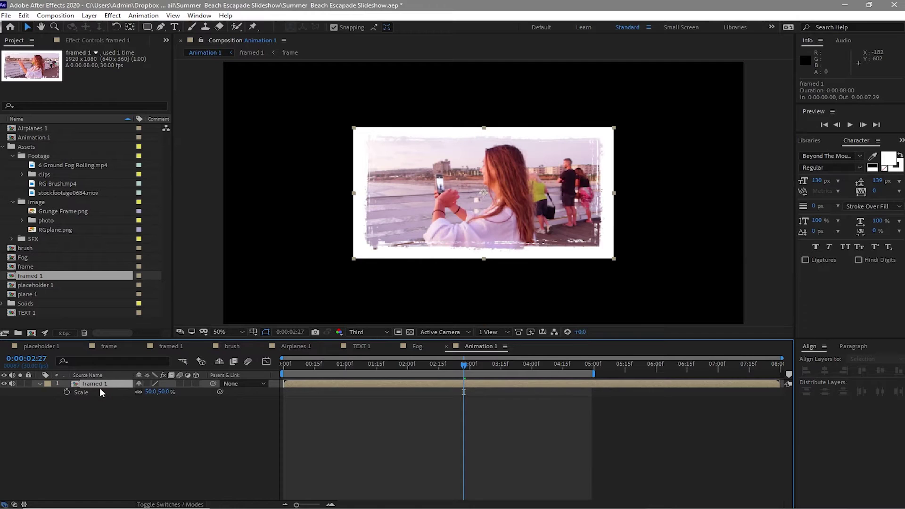
Mask the framed 1 layer with a rounded rectangle just inside its outer edges to round the white border
{"action": "left_click", "coordinate": [147, 27]}
{"action": "left_click_drag", "start_coordinate": [366, 138], "coordinate": [610, 255]}
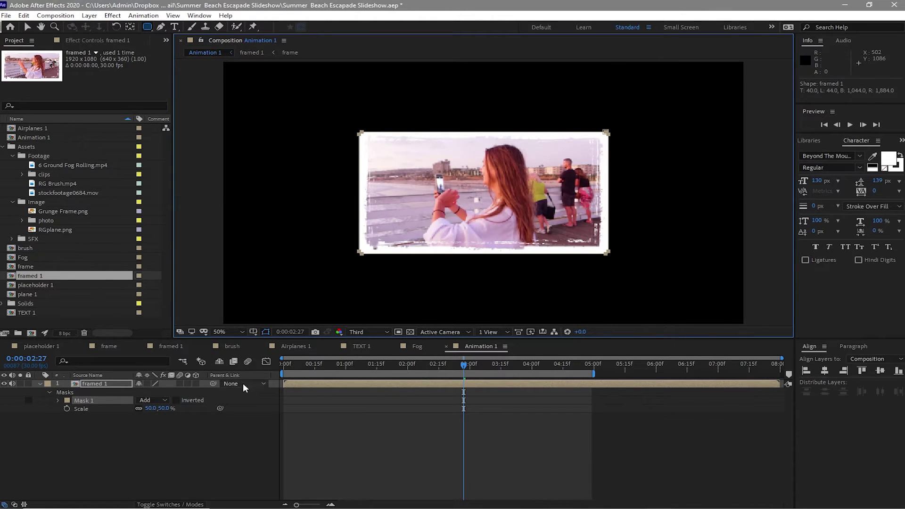
{"action": "left_click", "coordinate": [313, 193]}
Create a shape layer and draw a rounded rectangle about 984 x 536 px around the framed footage
{"action": "left_click", "coordinate": [96, 16]}
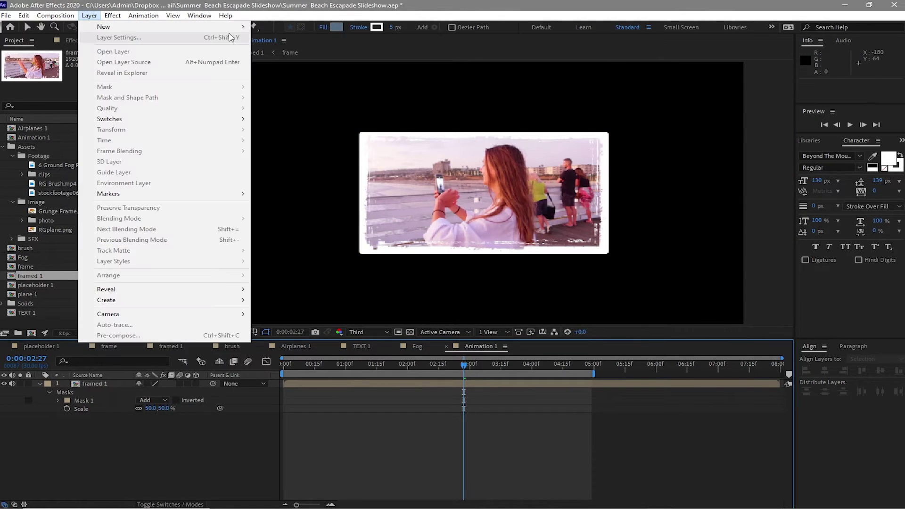
{"action": "mouse_move", "coordinate": [238, 28]}
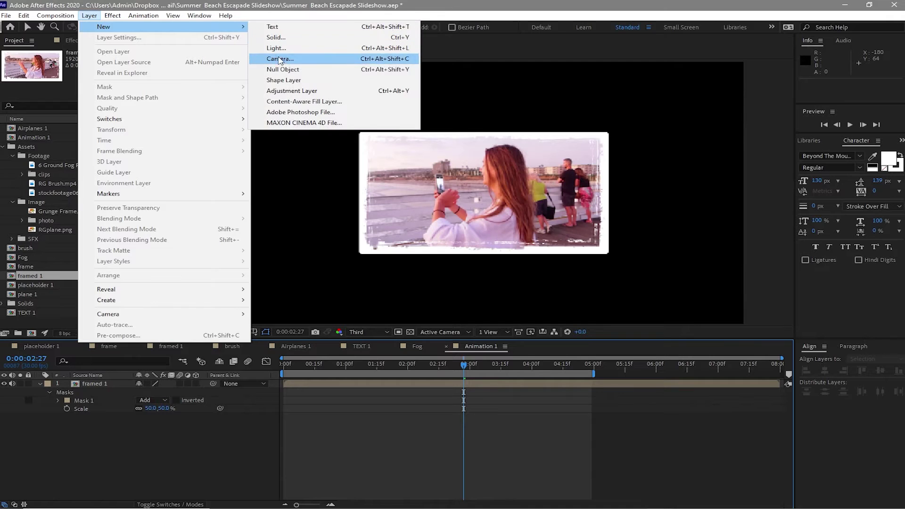
{"action": "left_click", "coordinate": [293, 83]}
{"action": "left_click", "coordinate": [148, 26]}
{"action": "left_click_drag", "start_coordinate": [352, 127], "coordinate": [619, 258]}
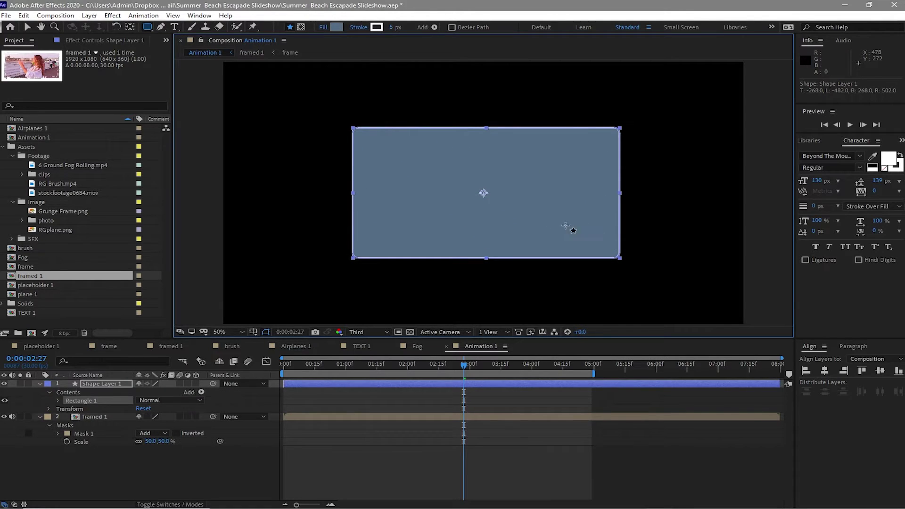
Place Shape Layer 1 beneath framed 1 and align the centres of the two layers
{"action": "mouse_move", "coordinate": [110, 384]}
{"action": "left_mouse_down"}
{"action": "mouse_move", "coordinate": [119, 443]}
{"action": "mouse_move", "coordinate": [124, 437]}
{"action": "left_mouse_up"}
{"action": "key", "text": "v"}
{"action": "left_click_drag", "start_coordinate": [328, 125], "coordinate": [625, 269]}
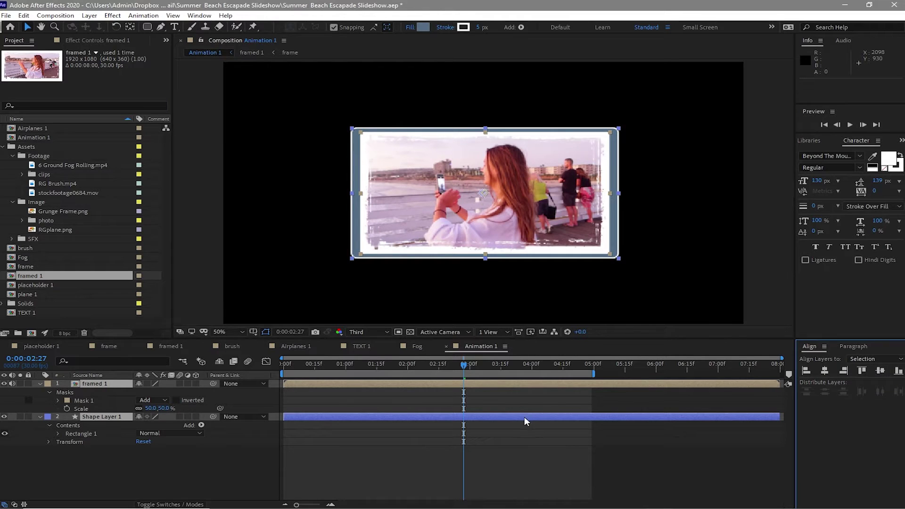
Collapse the properties of both layers and parent framed 1 to Shape Layer 1
{"action": "left_click", "coordinate": [54, 393]}
{"action": "left_click", "coordinate": [40, 384]}
{"action": "left_click", "coordinate": [39, 392]}
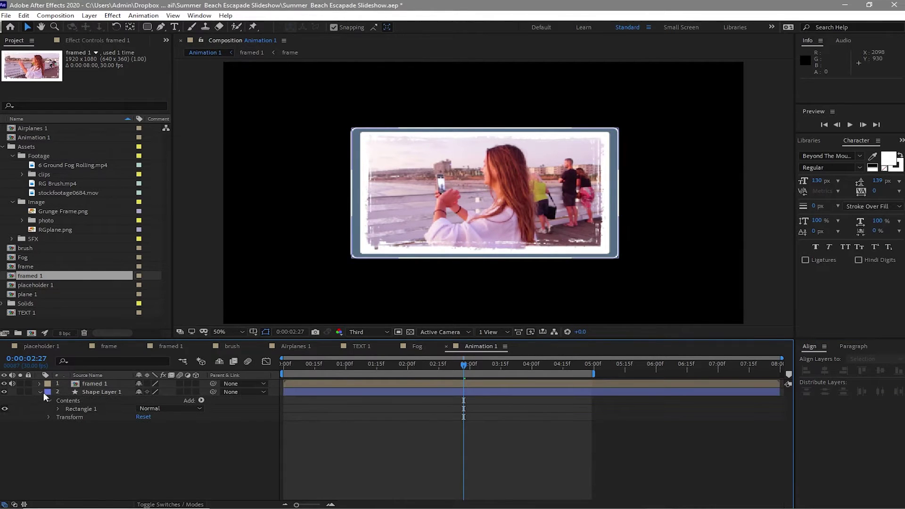
{"action": "left_click", "coordinate": [100, 383]}
{"action": "left_click_drag", "start_coordinate": [166, 385], "coordinate": [113, 391]}
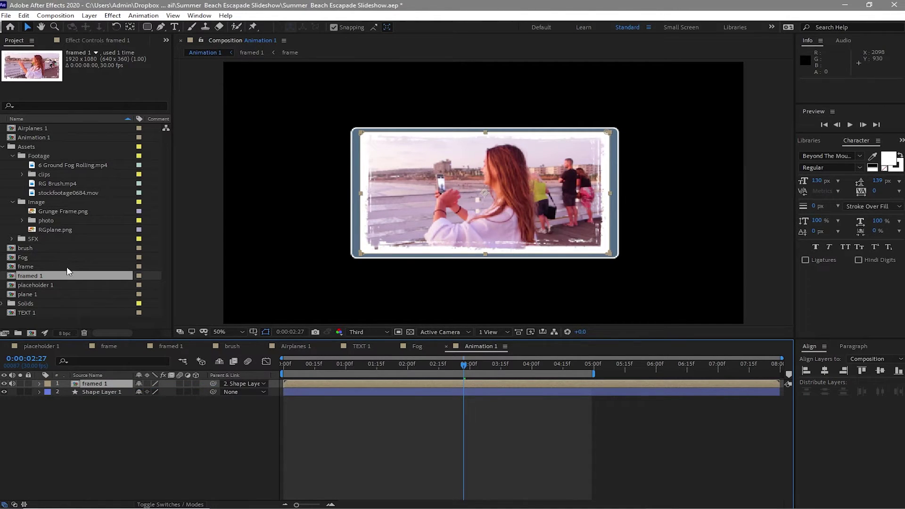
Add the Fog composition beneath the other layers and colorize it with Hue/Saturation at a hue of 209°
{"action": "left_click_drag", "start_coordinate": [66, 258], "coordinate": [98, 401]}
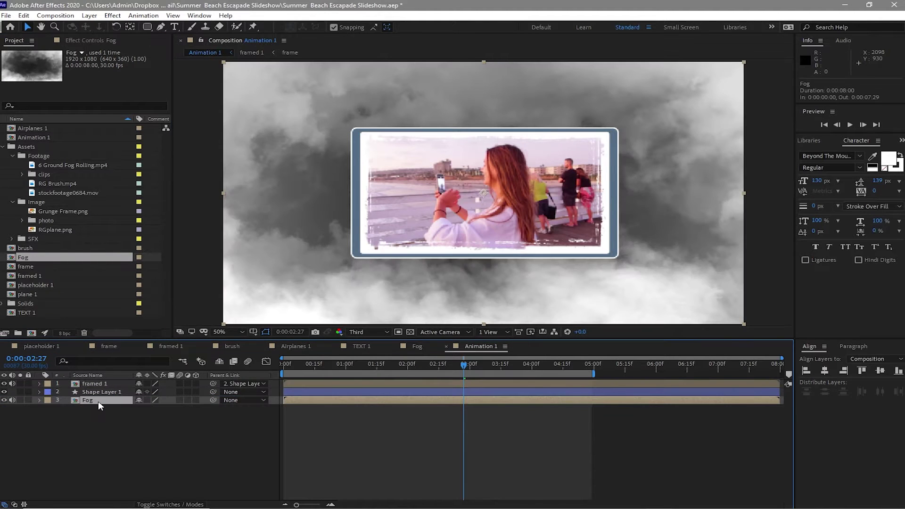
{"action": "left_click", "coordinate": [113, 15]}
{"action": "mouse_move", "coordinate": [226, 126]}
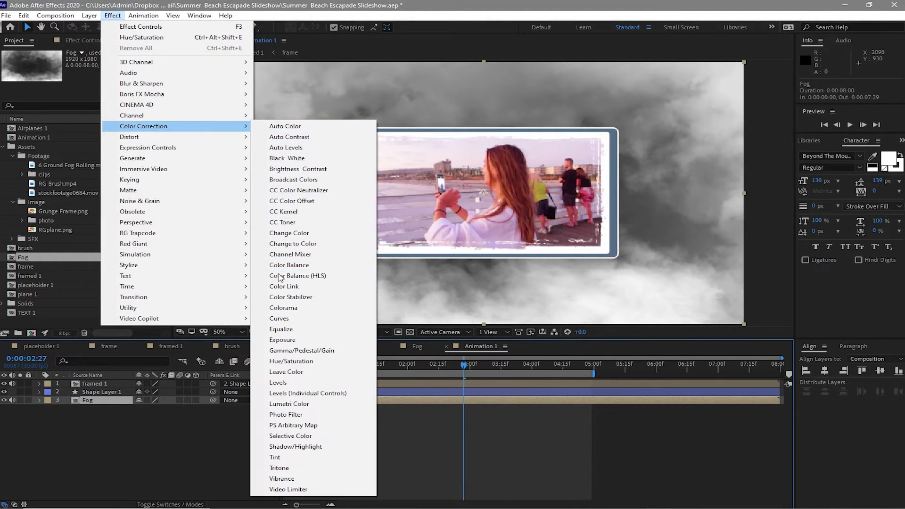
{"action": "left_click", "coordinate": [291, 361]}
{"action": "left_click", "coordinate": [96, 179]}
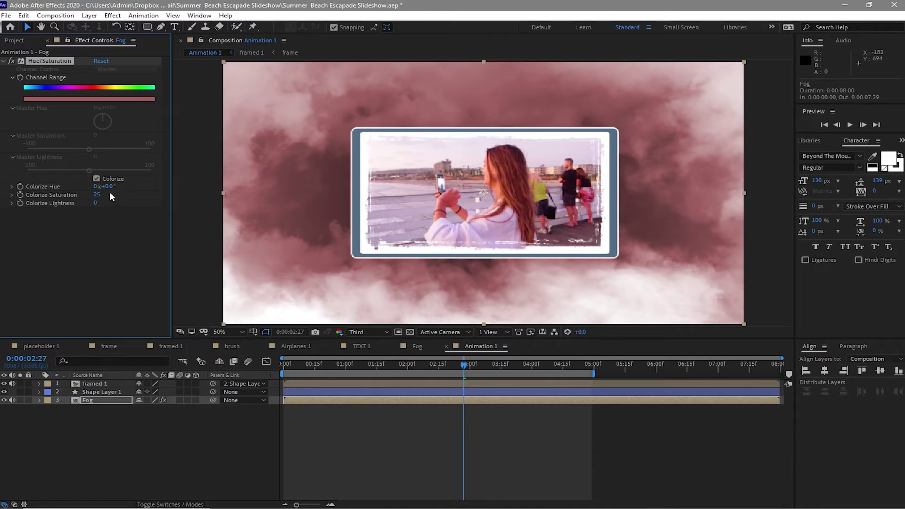
{"action": "left_click", "coordinate": [106, 187]}
{"action": "type", "text": "209"}
{"action": "left_click", "coordinate": [114, 258]}
Add the TEXT 1 composition as the uppermost layer, set its vertical position to 914 and scale it to 79%
{"action": "left_click", "coordinate": [14, 40]}
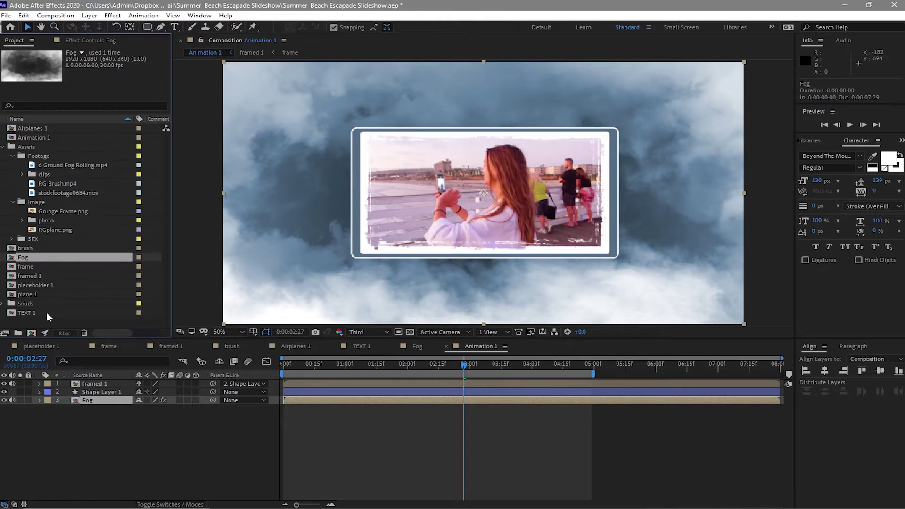
{"action": "left_click", "coordinate": [47, 312]}
{"action": "left_click_drag", "start_coordinate": [55, 367], "coordinate": [84, 382]}
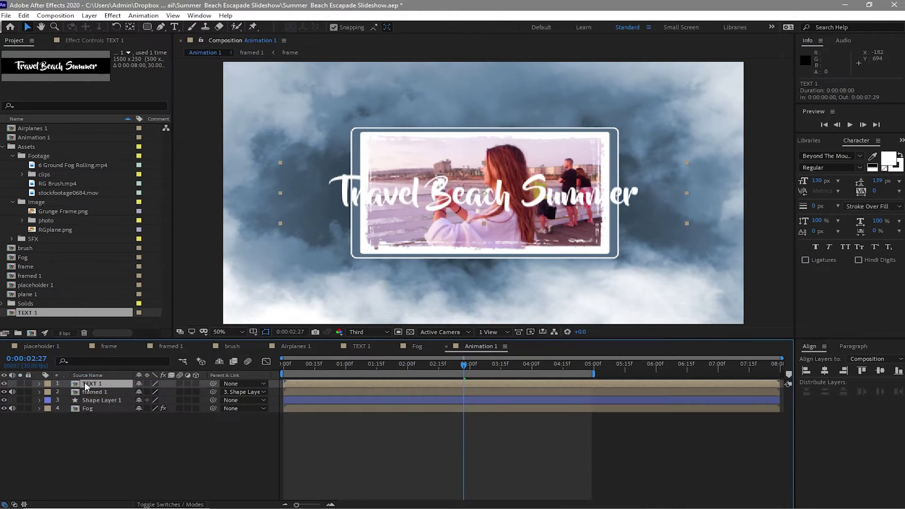
{"action": "key", "text": "p"}
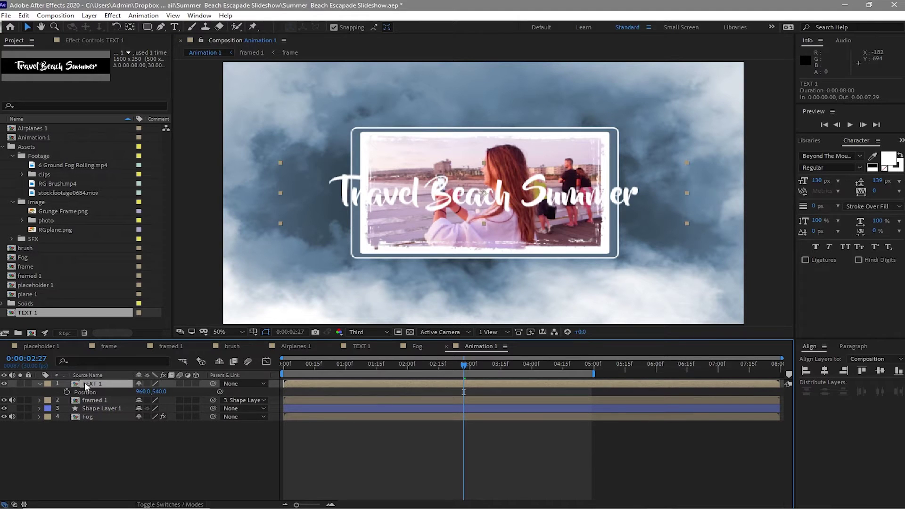
{"action": "key", "text": "shift+s"}
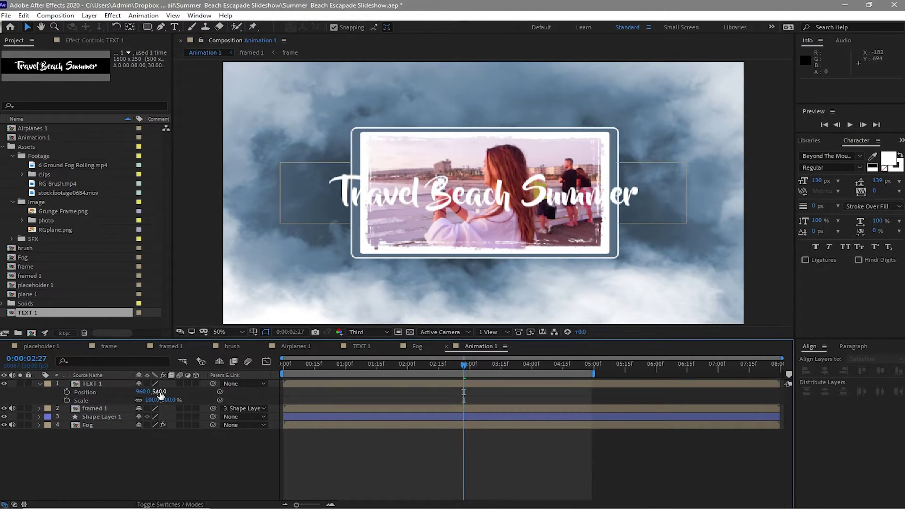
{"action": "left_click_drag", "start_coordinate": [161, 395], "coordinate": [121, 384]}
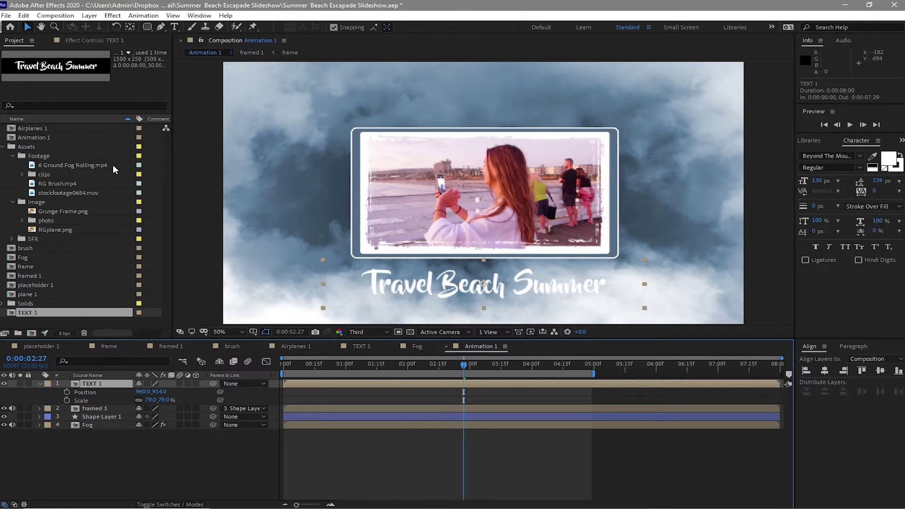
Apply a Drop Shadow layer style to TEXT 1 with the blue-grey color 4D6881
{"action": "left_click", "coordinate": [87, 16]}
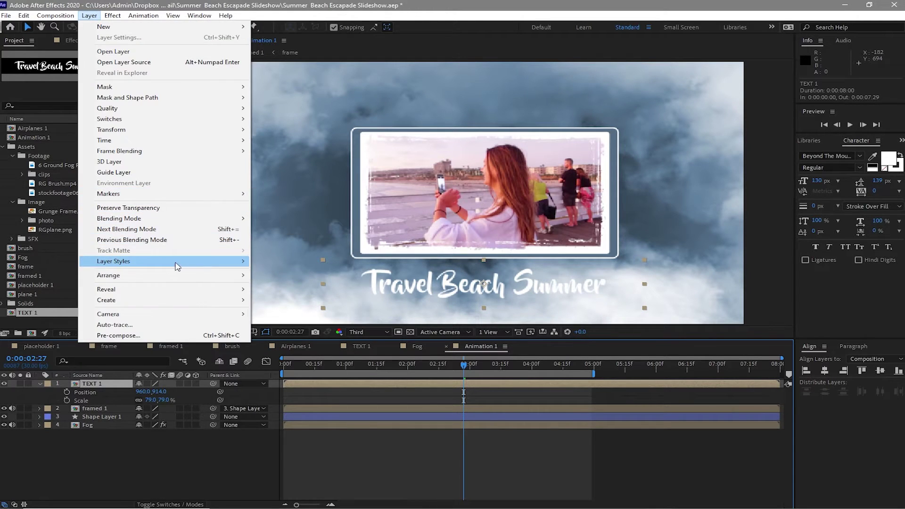
{"action": "left_click", "coordinate": [282, 298]}
{"action": "left_click", "coordinate": [58, 424]}
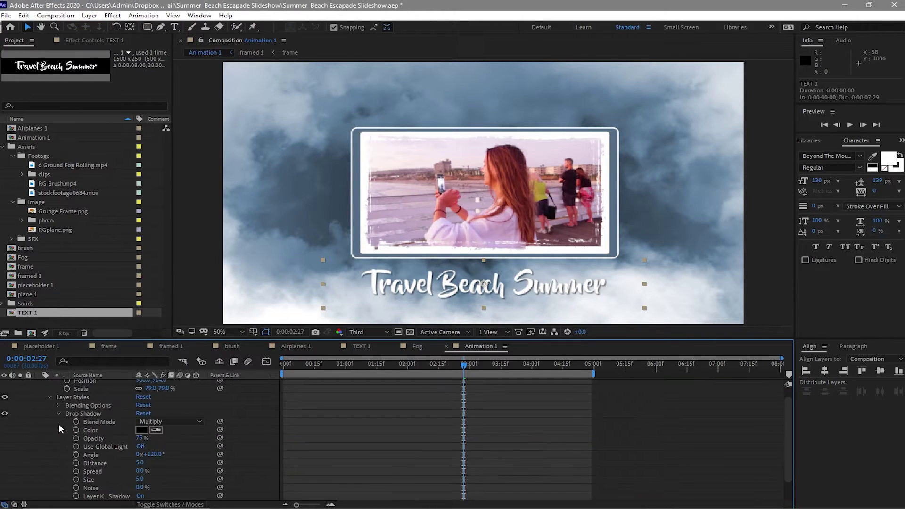
{"action": "left_click", "coordinate": [141, 430]}
{"action": "key", "text": "ctrl+v"}
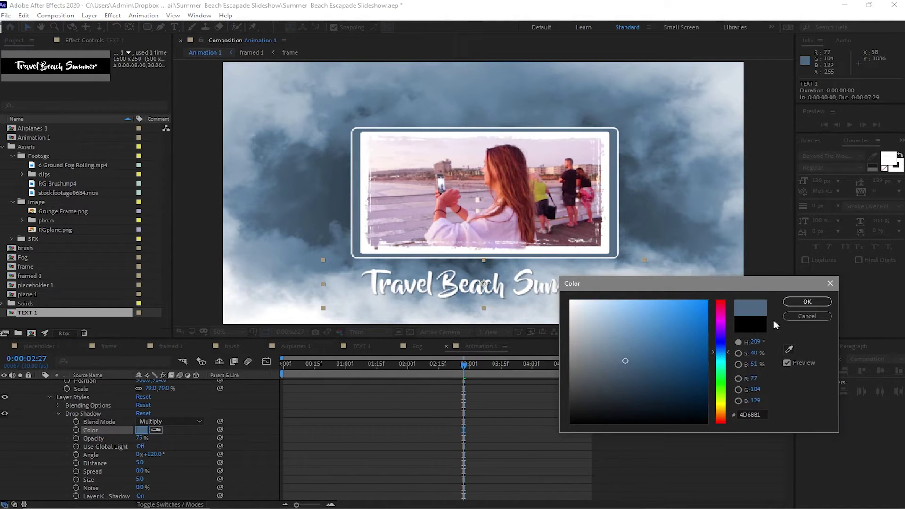
{"action": "left_click", "coordinate": [801, 302]}
Set the TEXT 1 drop shadow's opacity to 100% and its size to 6
{"action": "left_click", "coordinate": [140, 438]}
{"action": "type", "text": "100"}
{"action": "key", "text": "Return"}
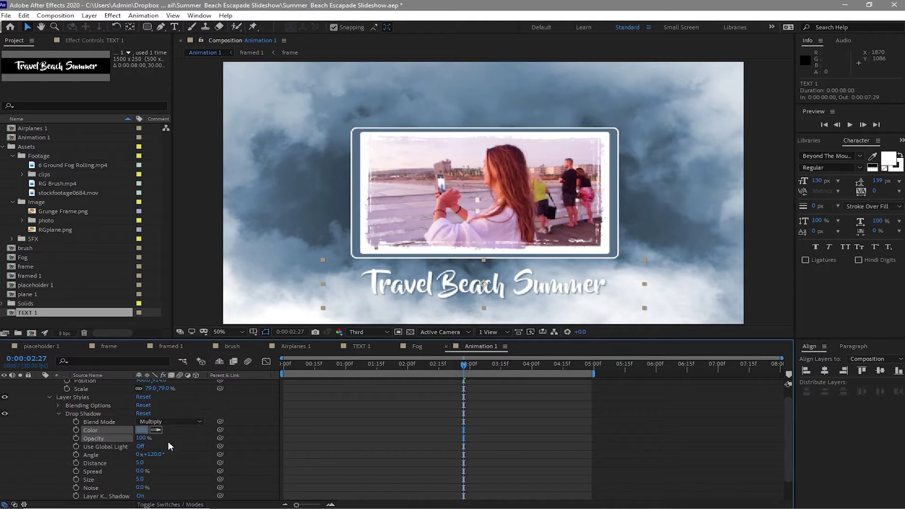
{"action": "left_click", "coordinate": [140, 479]}
{"action": "type", "text": "6"}
{"action": "left_click", "coordinate": [58, 414]}
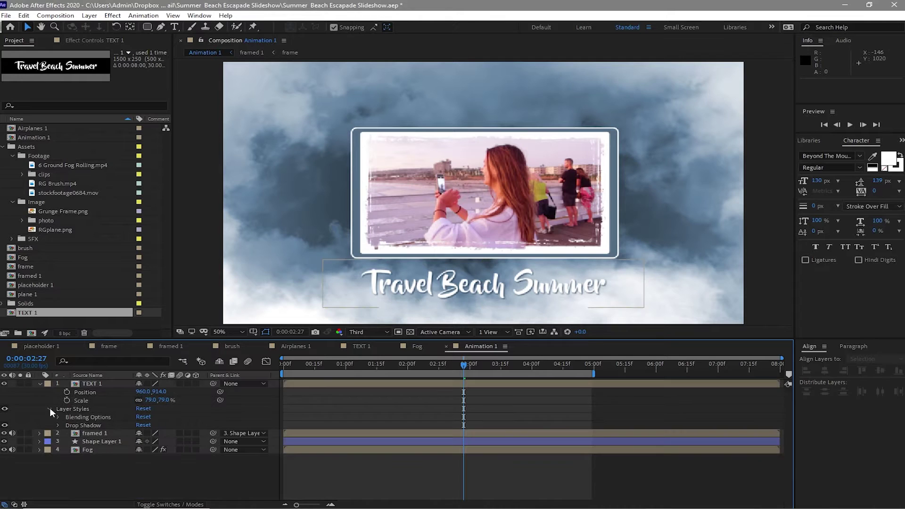
{"action": "left_click", "coordinate": [49, 408]}
{"action": "left_click", "coordinate": [40, 383]}
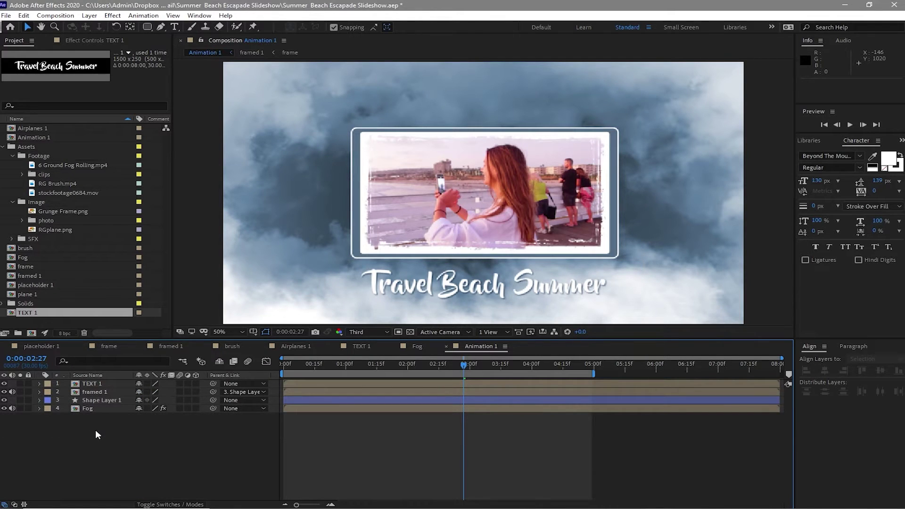
Make all four layers 3D and reveal their Position properties
{"action": "left_click_drag", "start_coordinate": [98, 447], "coordinate": [111, 383]}
{"action": "left_click", "coordinate": [196, 383]}
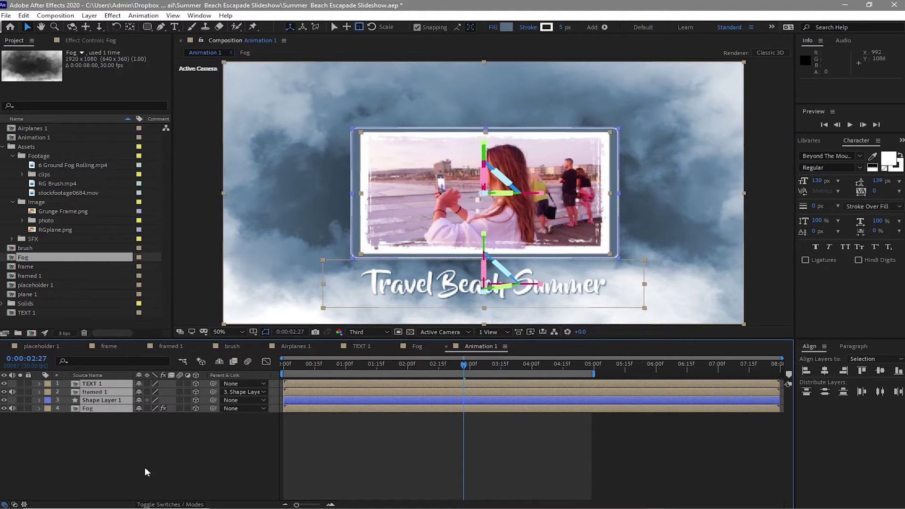
{"action": "key", "text": "p"}
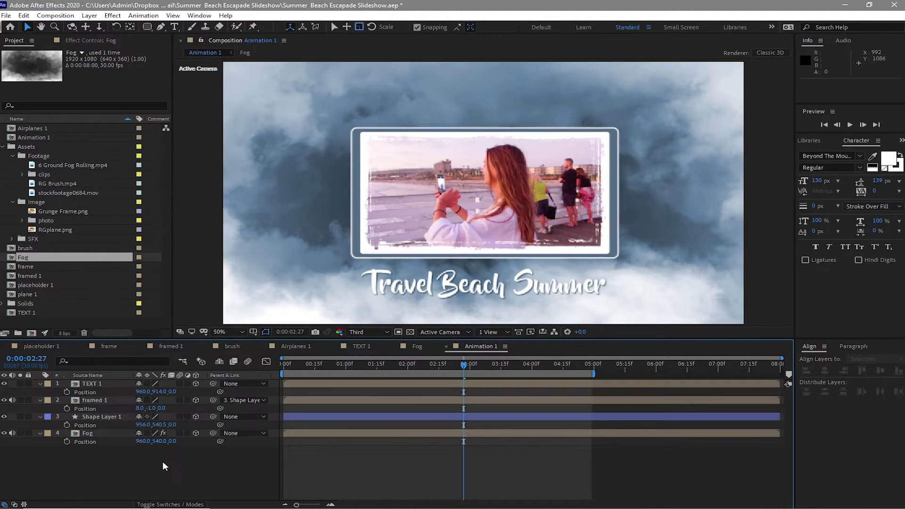
Push the Fog layer back to Z 843 using the 2 Views - Horizontal layout and scale it to 133%
{"action": "left_click", "coordinate": [115, 435]}
{"action": "left_click_drag", "start_coordinate": [173, 441], "coordinate": [493, 335]}
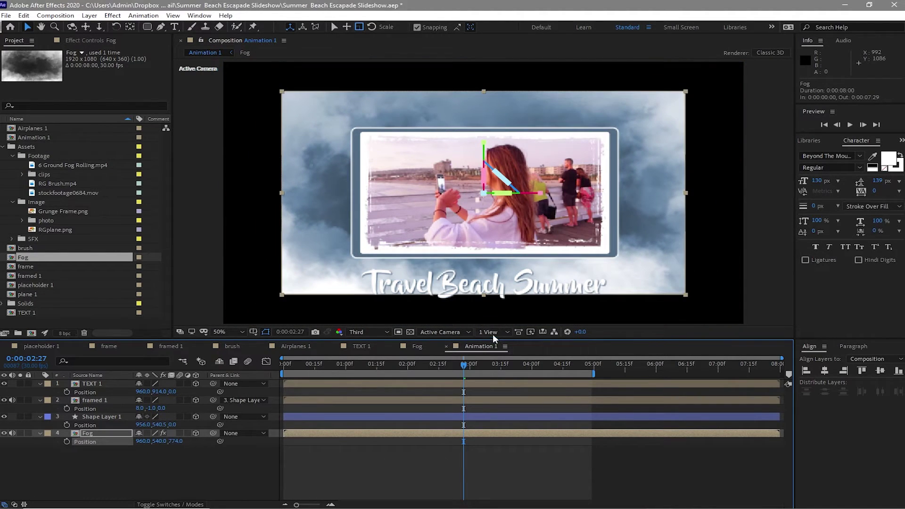
{"action": "left_click", "coordinate": [490, 329]}
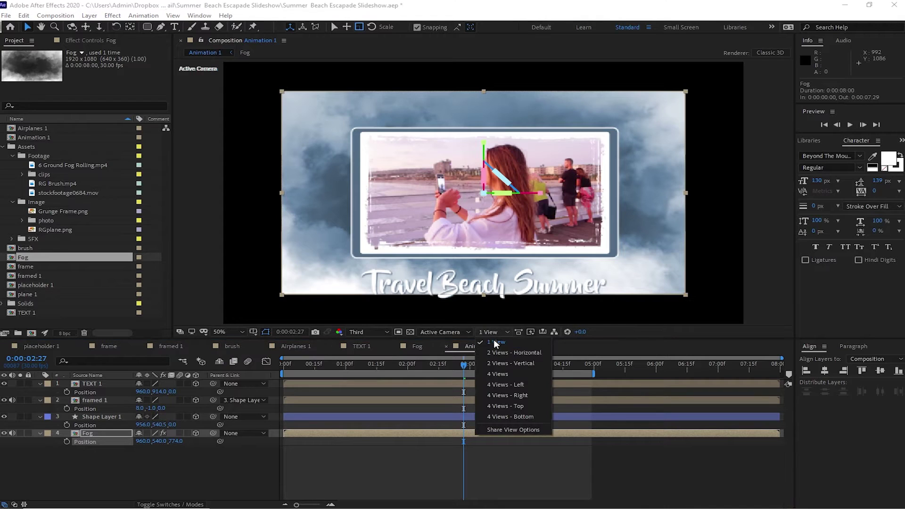
{"action": "left_click", "coordinate": [497, 352]}
{"action": "left_click_drag", "start_coordinate": [174, 441], "coordinate": [222, 448]}
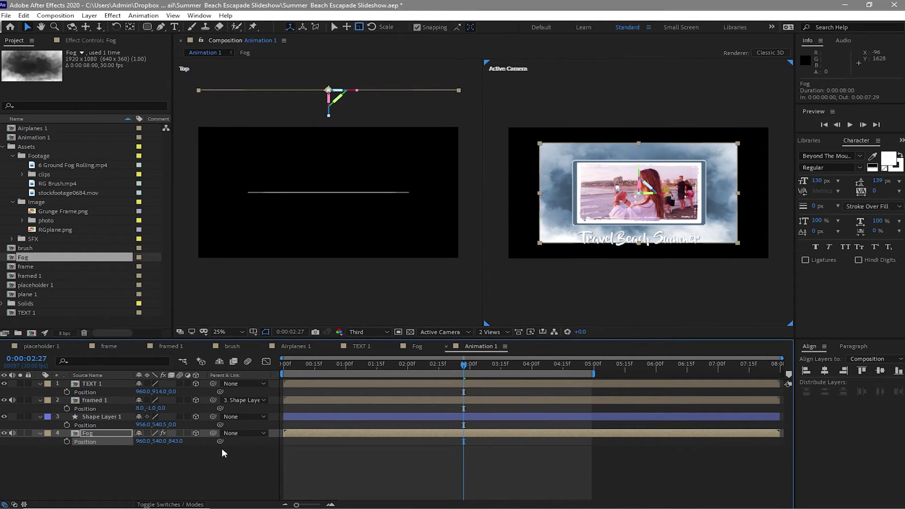
{"action": "key", "text": "shift+s"}
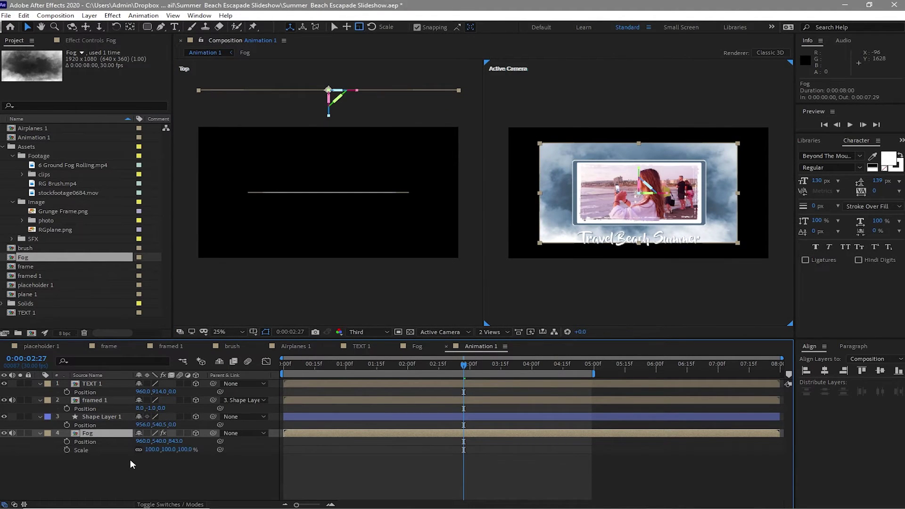
{"action": "left_click_drag", "start_coordinate": [147, 449], "coordinate": [155, 457]}
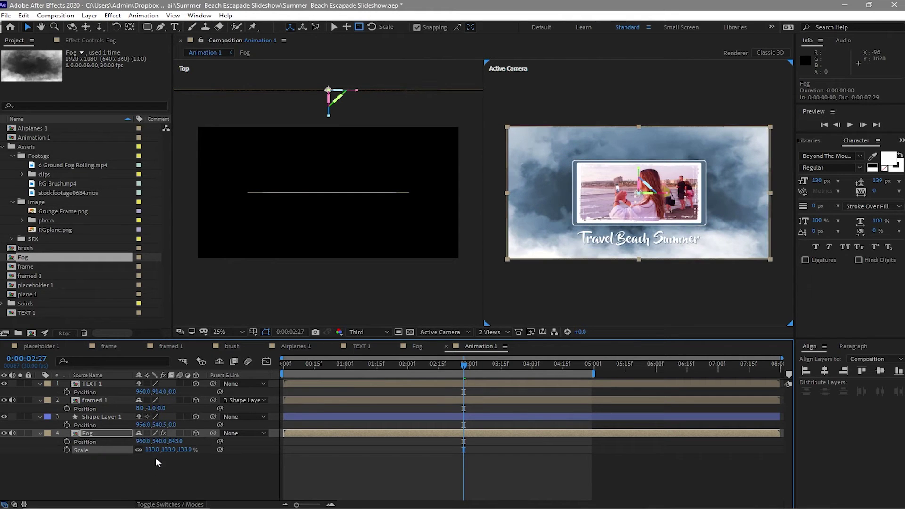
Move Shape Layer 1 back to Z 469 and scale it to 105%
{"action": "left_click", "coordinate": [109, 418]}
{"action": "left_click_drag", "start_coordinate": [172, 425], "coordinate": [155, 427]}
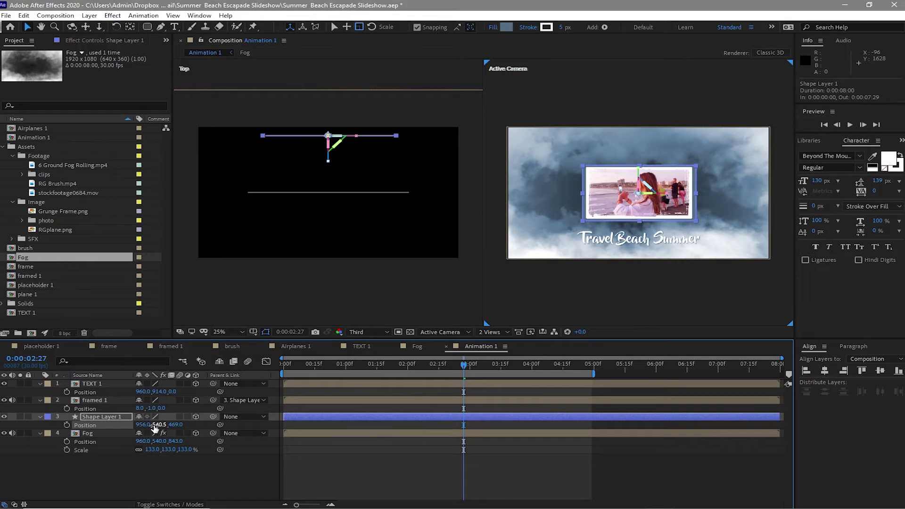
{"action": "key", "text": "shift+s"}
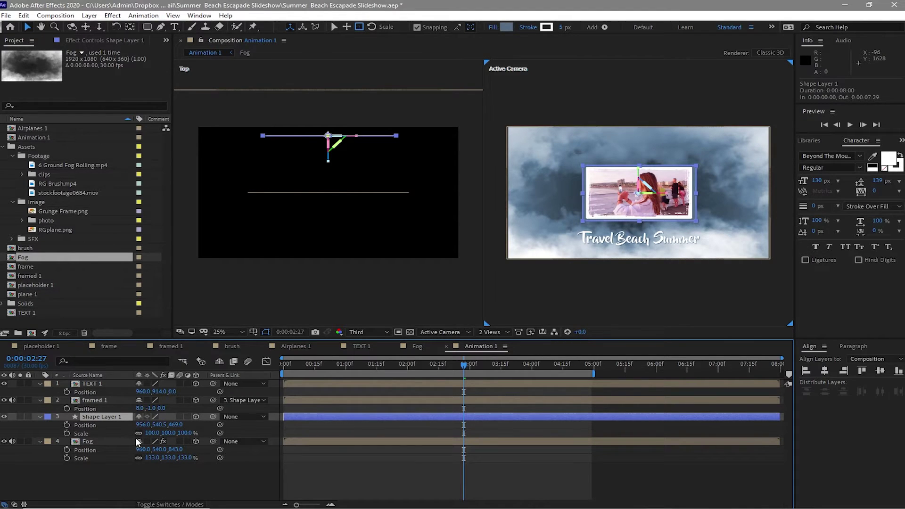
{"action": "left_click_drag", "start_coordinate": [149, 433], "coordinate": [153, 435]}
Reposition TEXT 1 to Y 847 and Z -239 with a slight shift left, and scale it to 65%
{"action": "left_click", "coordinate": [94, 383]}
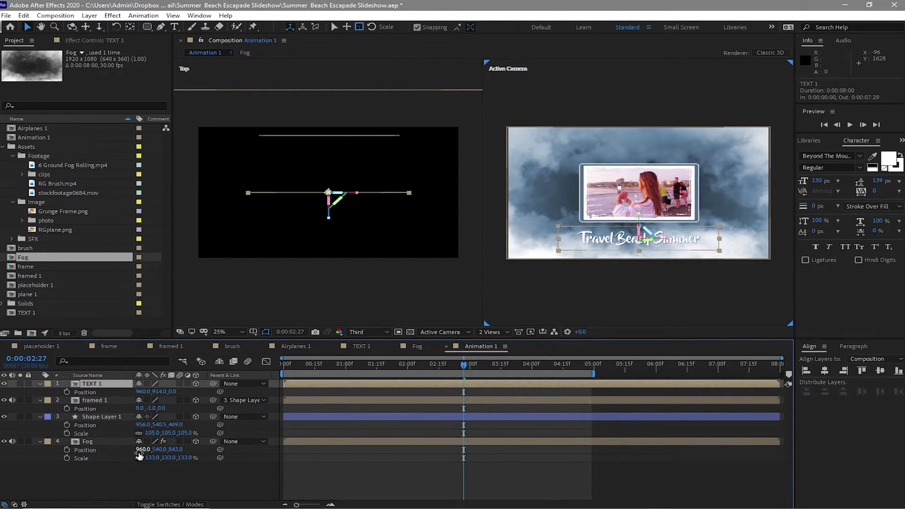
{"action": "left_click_drag", "start_coordinate": [172, 391], "coordinate": [128, 393]}
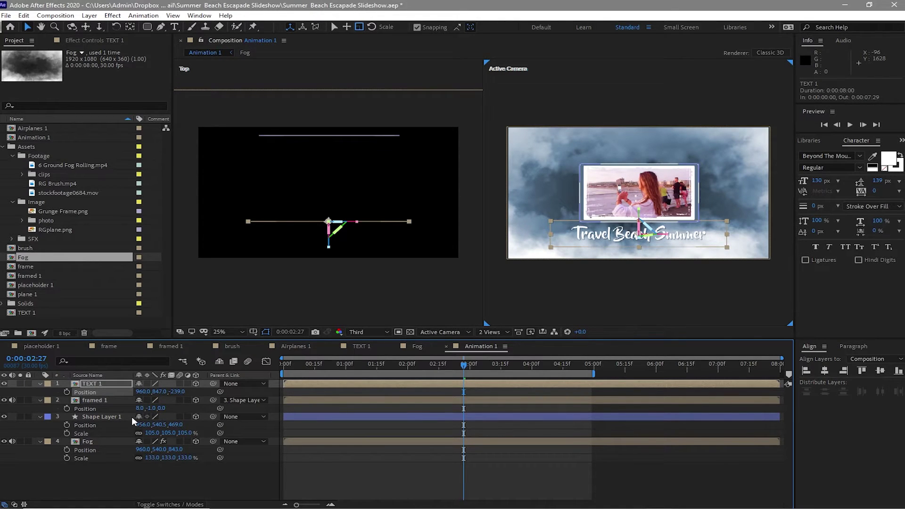
{"action": "key", "text": "shift+s"}
{"action": "mouse_move", "coordinate": [150, 400]}
{"action": "left_mouse_down"}
{"action": "mouse_move", "coordinate": [140, 401]}
{"action": "mouse_move", "coordinate": [148, 401]}
{"action": "left_mouse_up"}
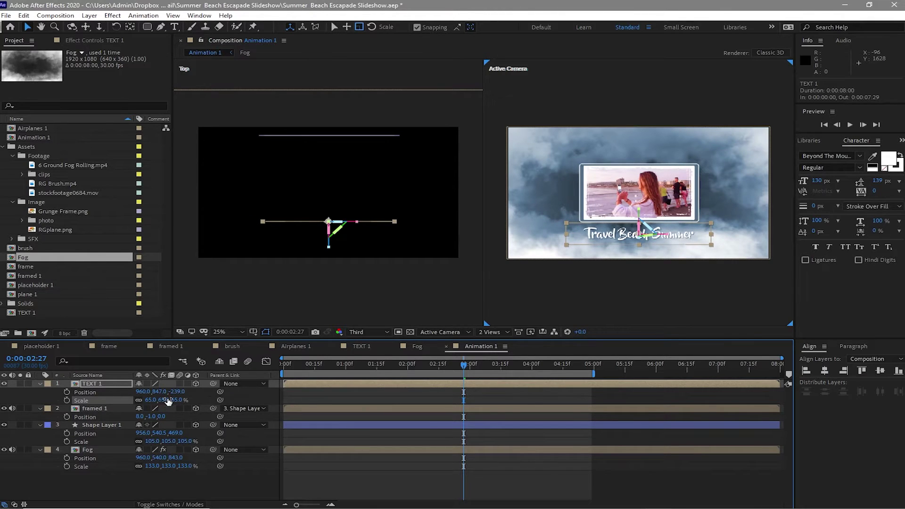
{"action": "left_click", "coordinate": [40, 408]}
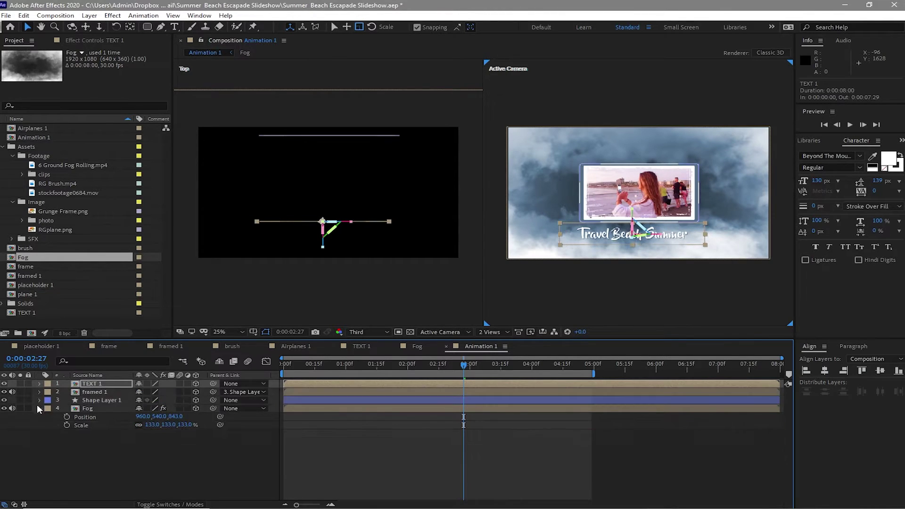
Add the Airplanes 1 composition directly above the Fog layer and make it a 3D layer
{"action": "left_click", "coordinate": [37, 407]}
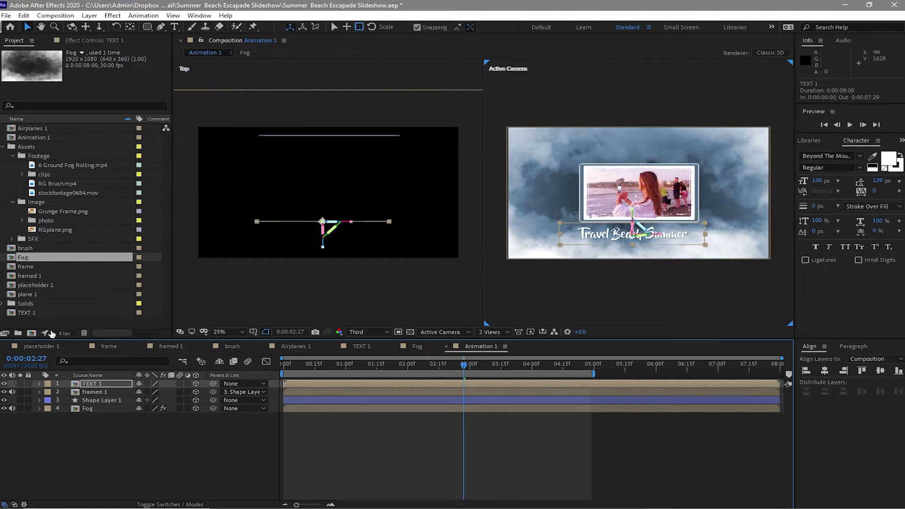
{"action": "left_click_drag", "start_coordinate": [33, 129], "coordinate": [96, 408]}
{"action": "left_click", "coordinate": [95, 408]}
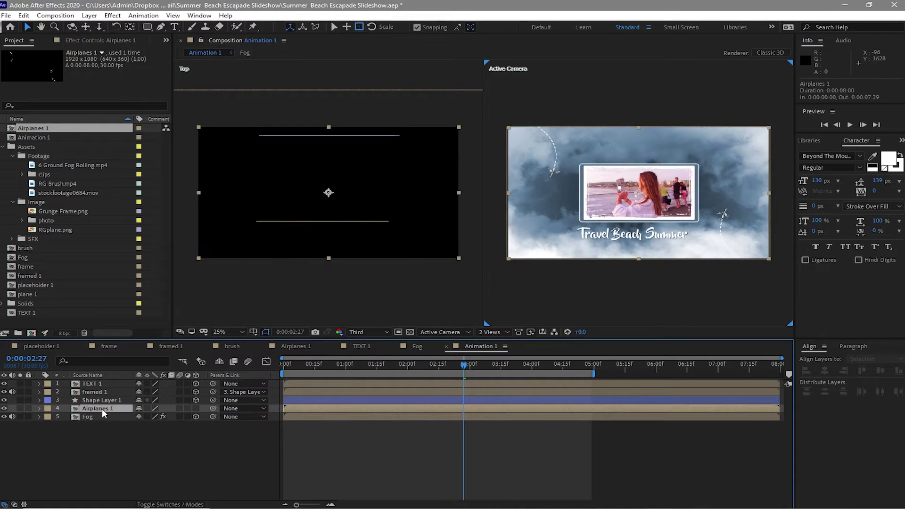
{"action": "left_click", "coordinate": [197, 408]}
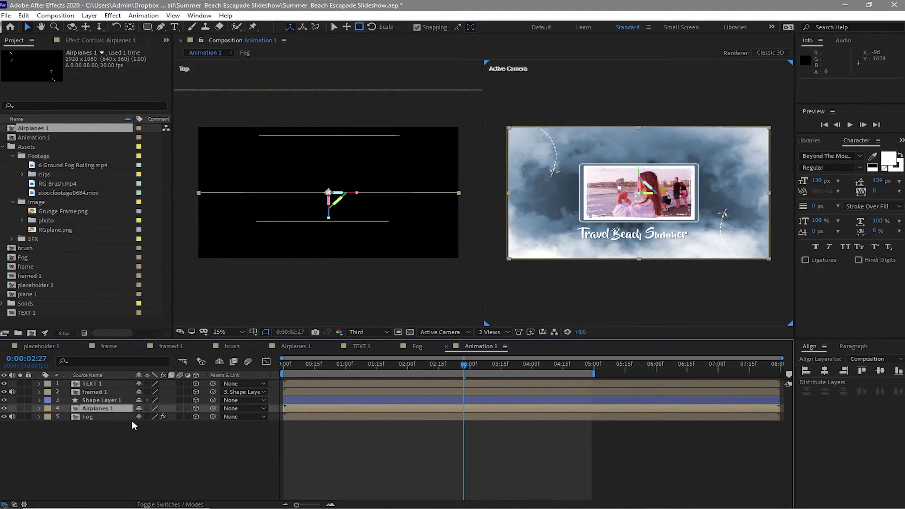
Push the Airplanes 1 layer back to Z 619 and scale it up to fill the frame again
{"action": "key", "text": "p"}
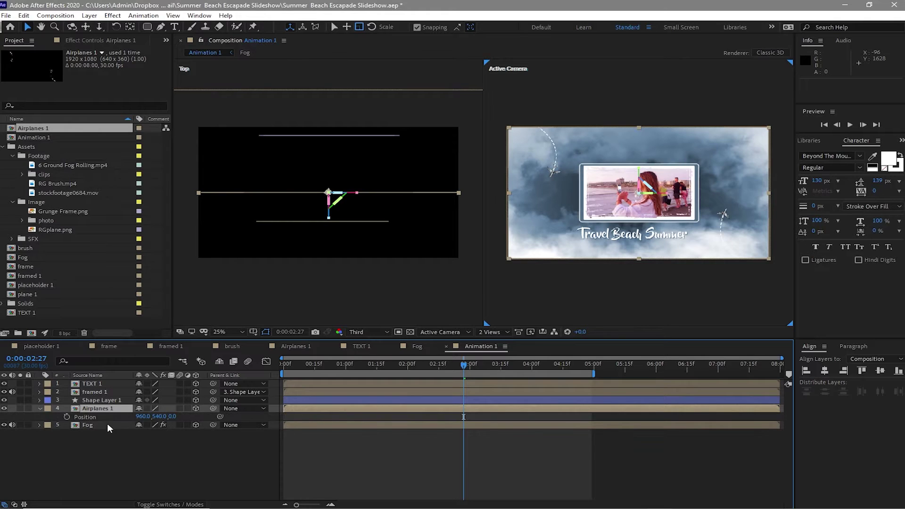
{"action": "left_click_drag", "start_coordinate": [171, 417], "coordinate": [484, 418]}
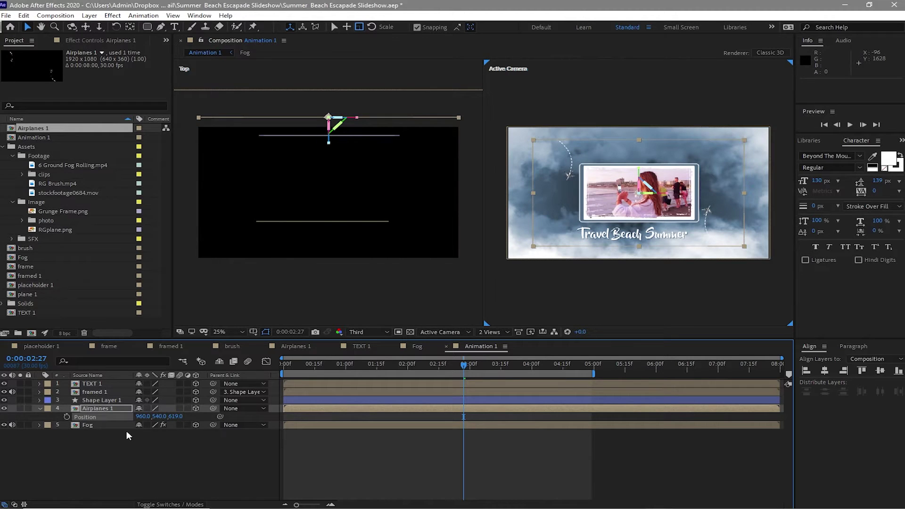
{"action": "key", "text": "s"}
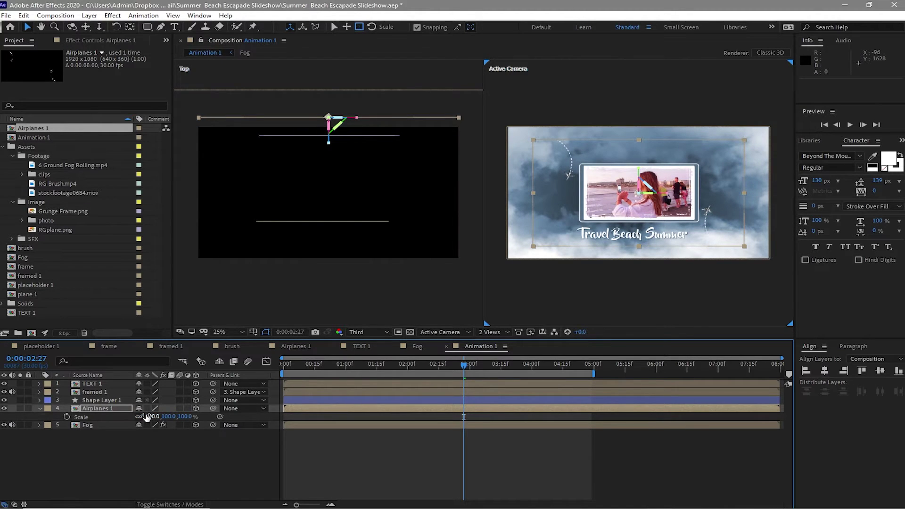
{"action": "left_click_drag", "start_coordinate": [147, 416], "coordinate": [160, 416]}
{"action": "left_click_drag", "start_coordinate": [463, 417], "coordinate": [464, 417]}
{"action": "key", "text": "s"}
{"action": "left_click", "coordinate": [137, 435]}
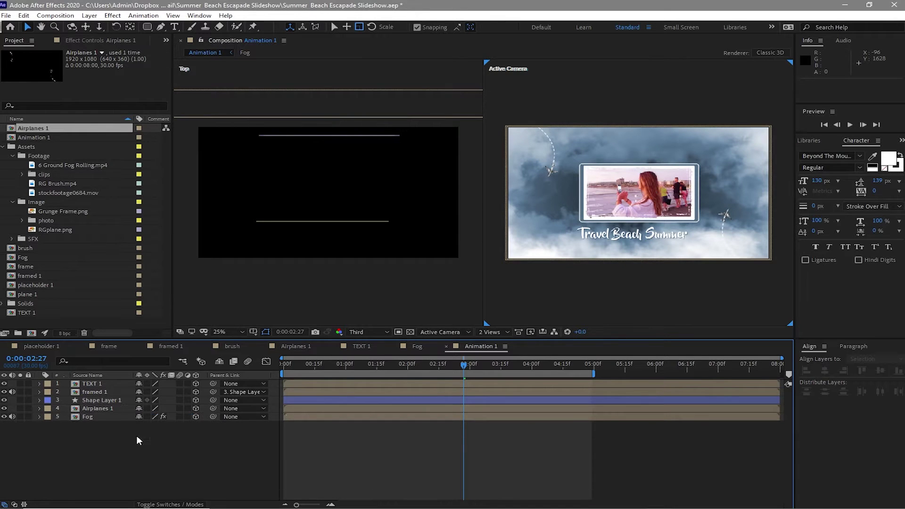
Return the composition to a single view at Half resolution and preview the animation from the first frame
{"action": "left_click", "coordinate": [491, 333]}
{"action": "left_click", "coordinate": [493, 343]}
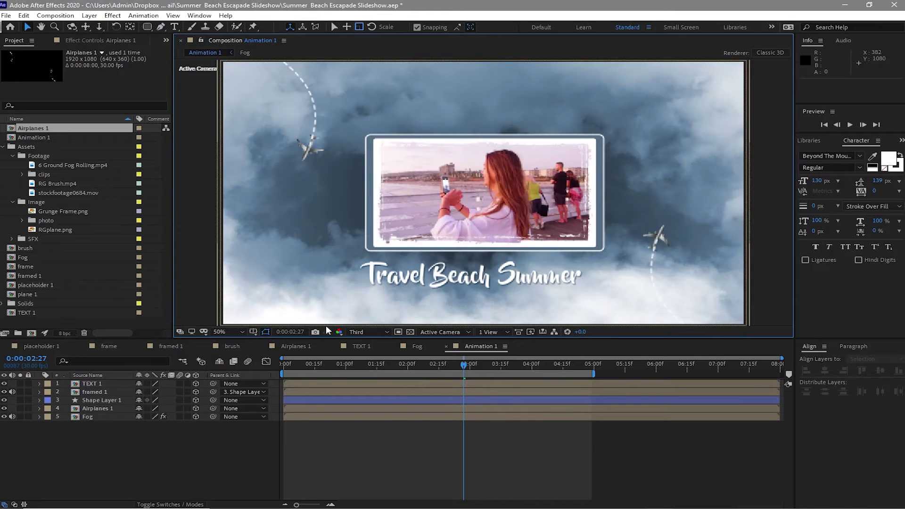
{"action": "left_click", "coordinate": [363, 332]}
{"action": "left_click", "coordinate": [366, 365]}
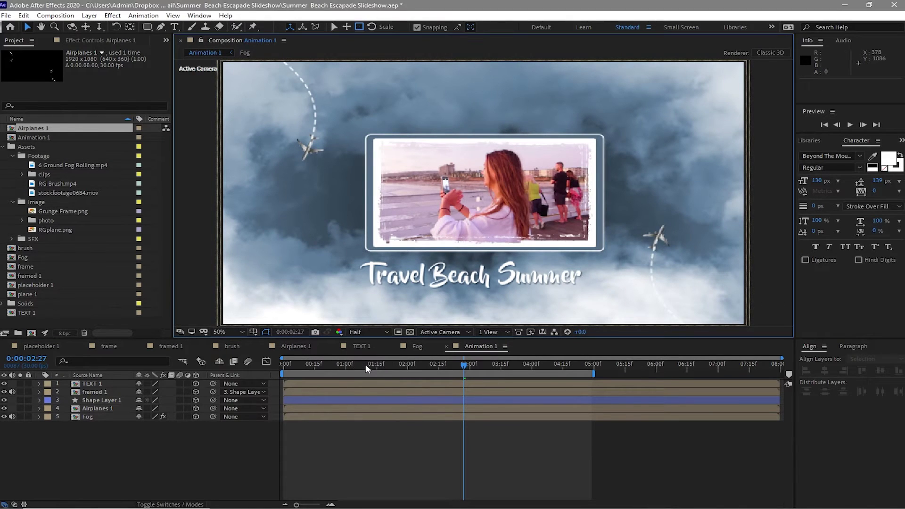
{"action": "left_click", "coordinate": [281, 366]}
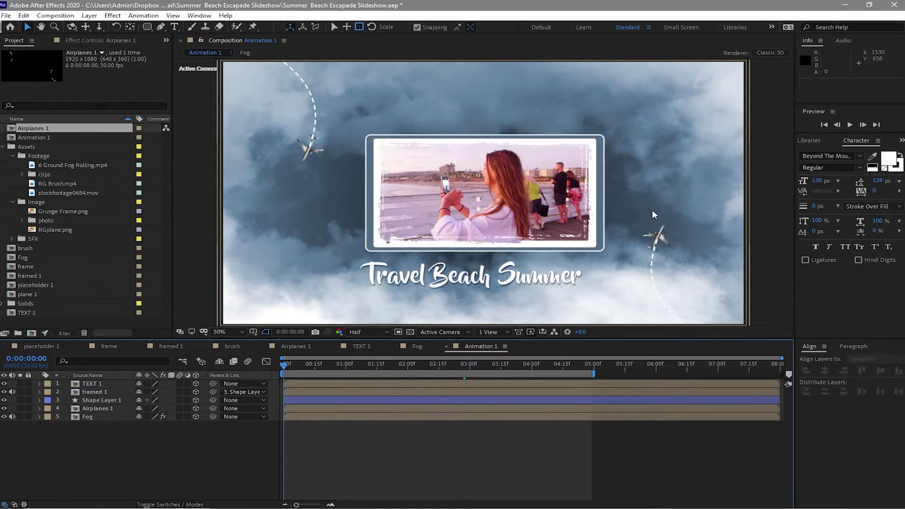
{"action": "left_click", "coordinate": [847, 125]}
{"action": "left_click", "coordinate": [846, 124]}
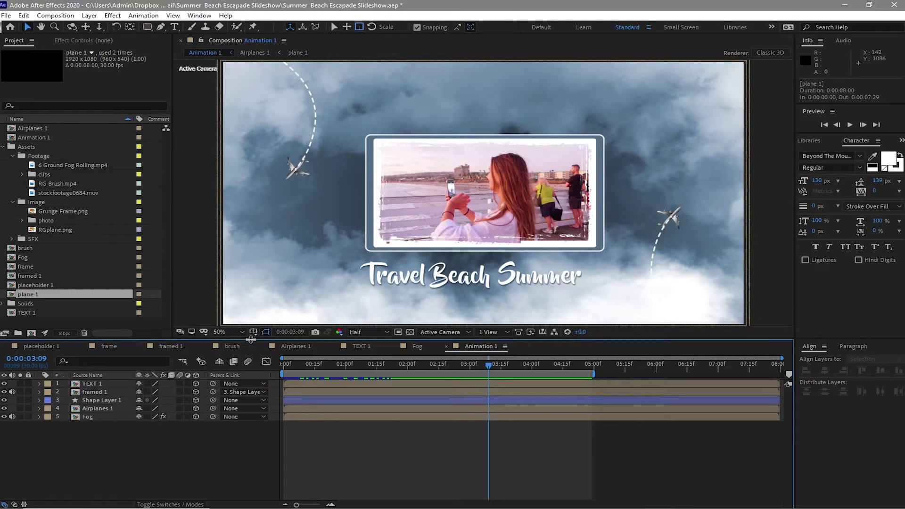
Inspect the layers of the plane 1 composition and play back Animation 1 from the start
{"action": "double_click", "coordinate": [56, 294]}
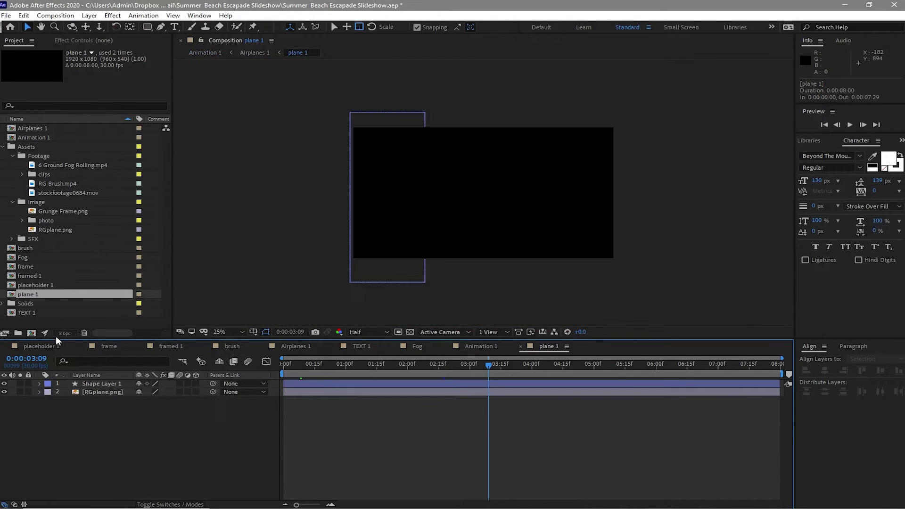
{"action": "left_click", "coordinate": [91, 387]}
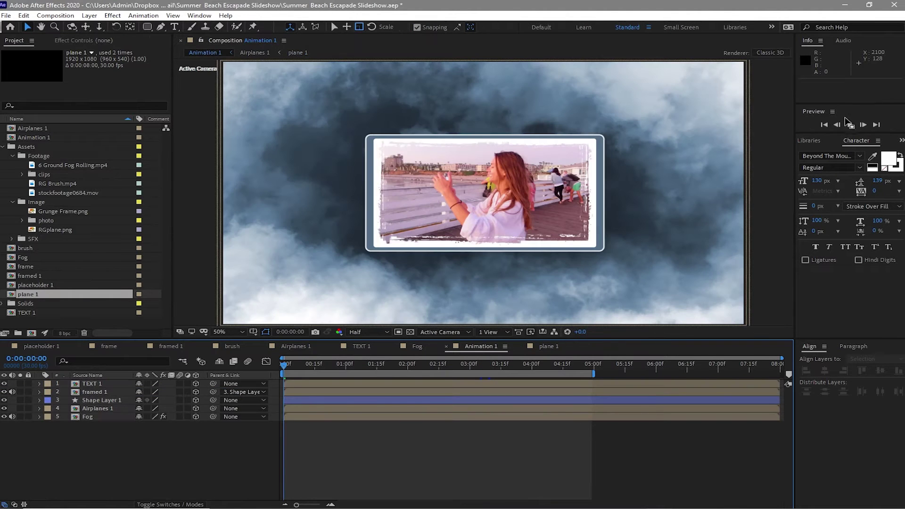
{"action": "left_click", "coordinate": [849, 125]}
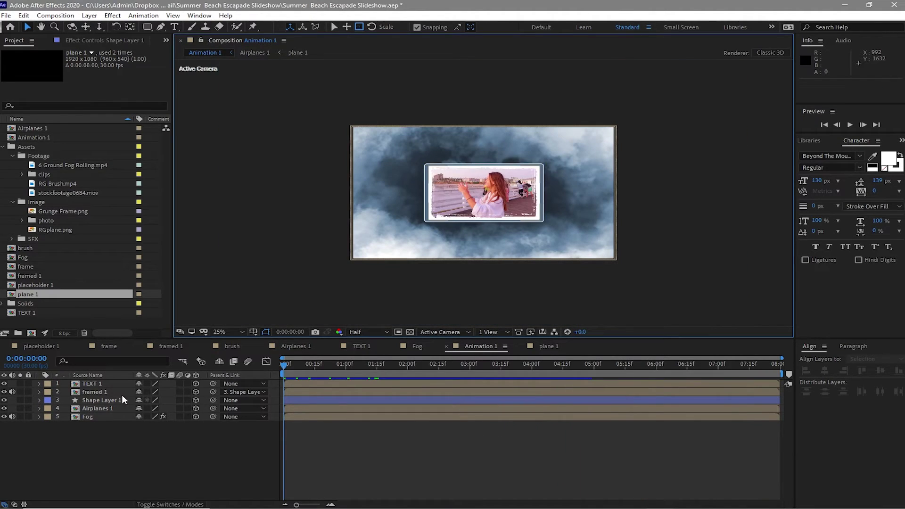
Keyframe Shape Layer 1's Position and Orientation at 0:00:01:15, with a Z orientation of 355°
{"action": "left_click", "coordinate": [95, 393]}
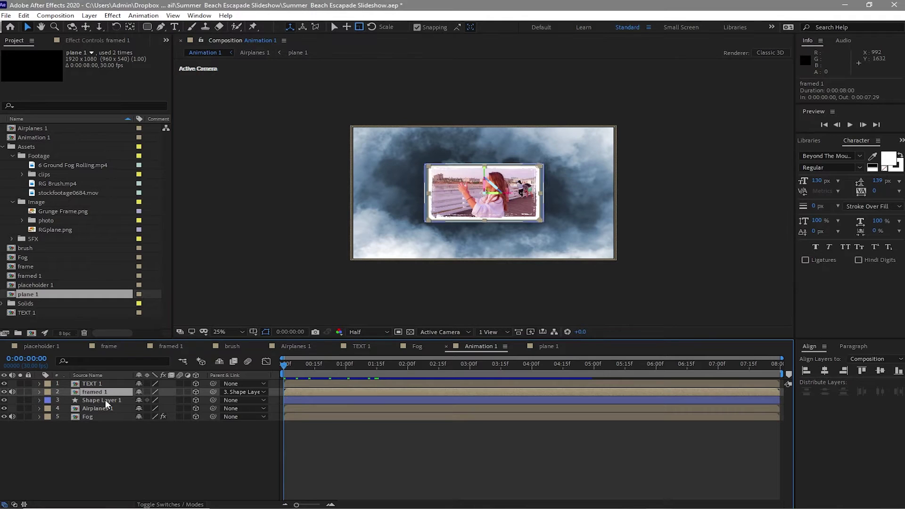
{"action": "left_click", "coordinate": [106, 399]}
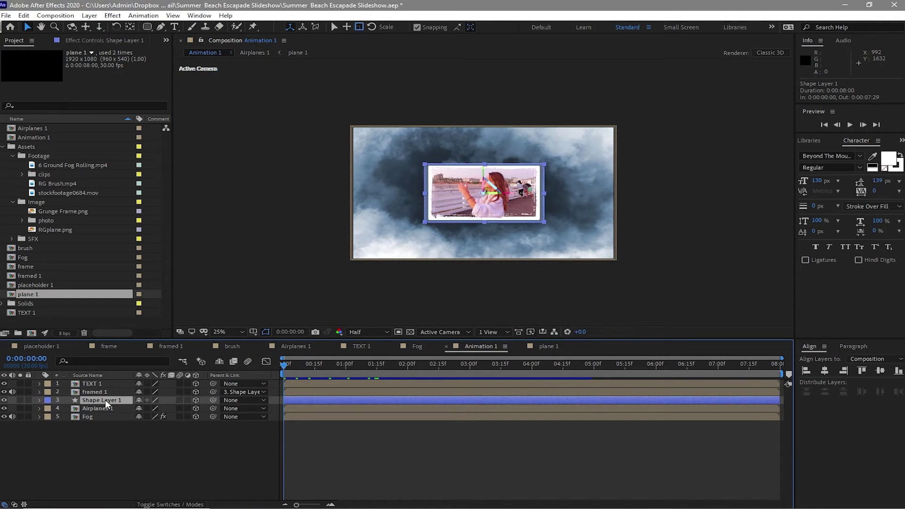
{"action": "key", "text": "r"}
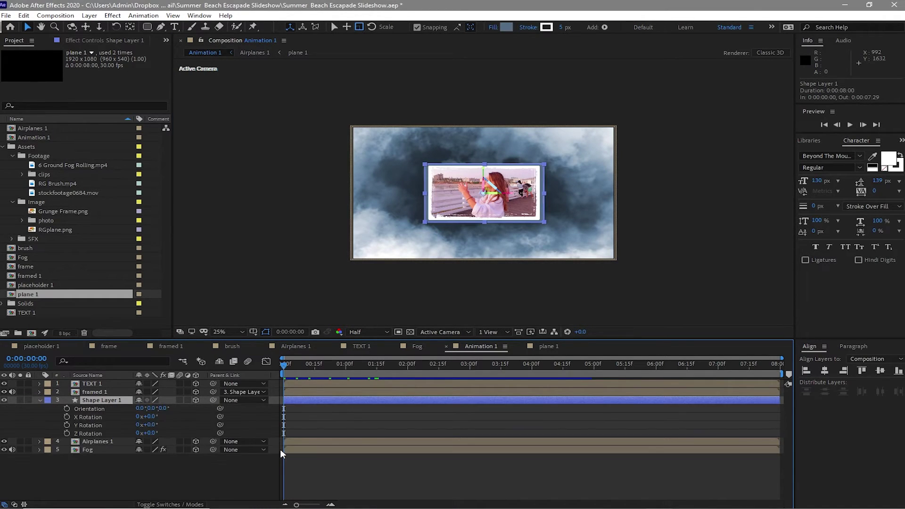
{"action": "key", "text": "shift+p"}
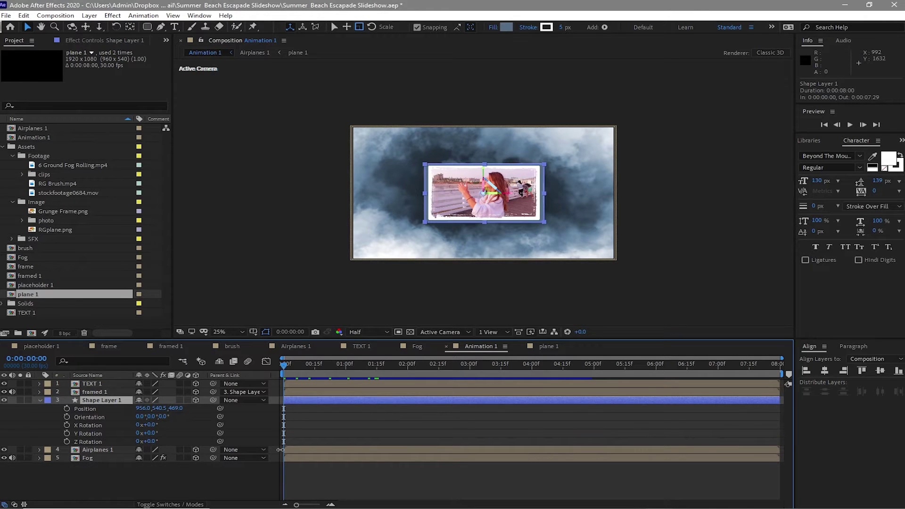
{"action": "left_click_drag", "start_coordinate": [285, 369], "coordinate": [378, 379]}
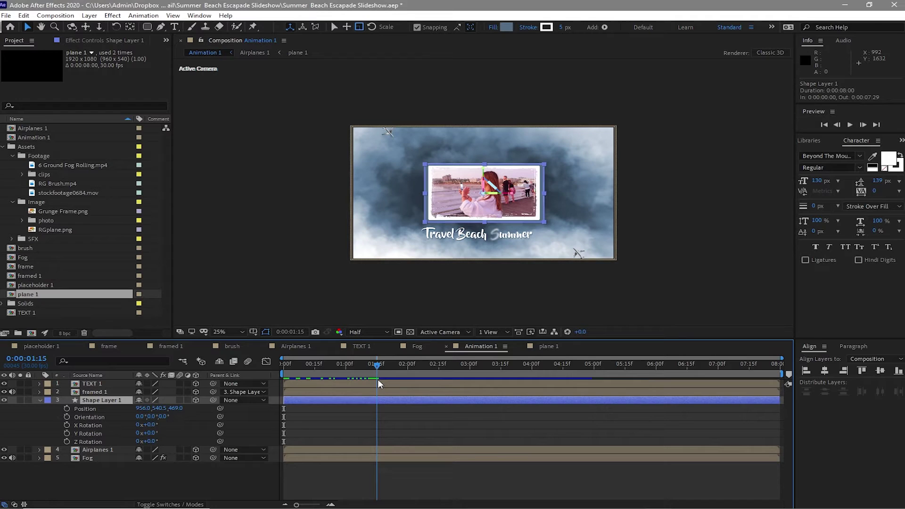
{"action": "left_click", "coordinate": [66, 408]}
{"action": "left_click", "coordinate": [67, 416]}
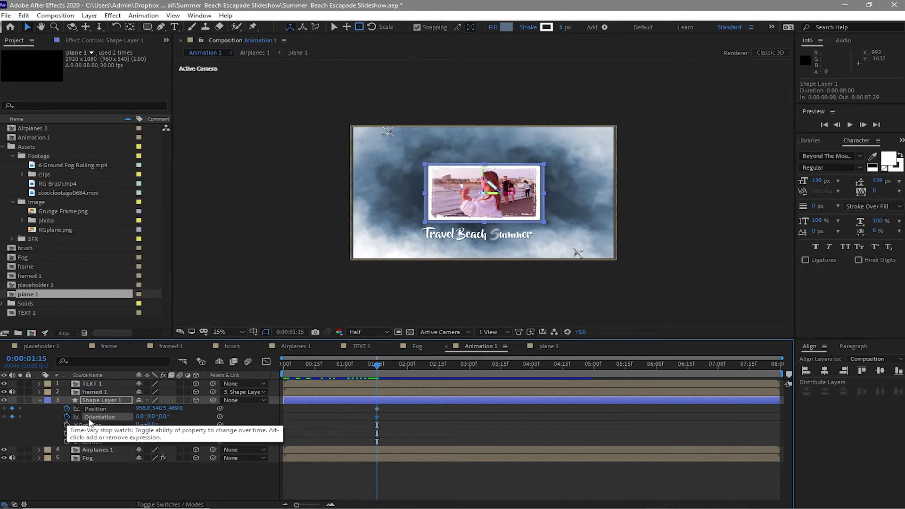
{"action": "left_click", "coordinate": [164, 417]}
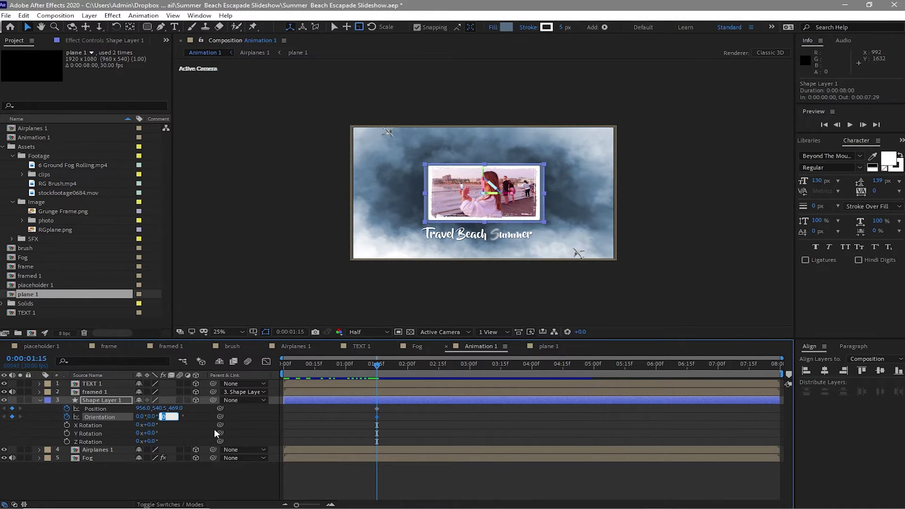
{"action": "type", "text": "355"}
At the first frame, set Shape Layer 1's Z orientation to 20° and move it below the frame to Y 1673.5
{"action": "left_click_drag", "start_coordinate": [376, 363], "coordinate": [275, 364]}
{"action": "left_click", "coordinate": [157, 485]}
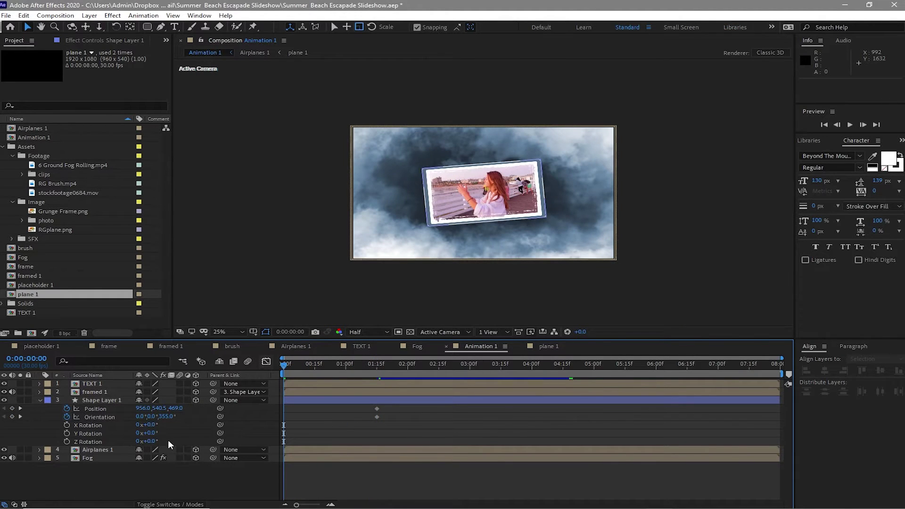
{"action": "left_click", "coordinate": [167, 416]}
{"action": "type", "text": "20"}
{"action": "key", "text": "Return"}
{"action": "left_click_drag", "start_coordinate": [160, 412], "coordinate": [725, 455]}
{"action": "left_click", "coordinate": [339, 401]}
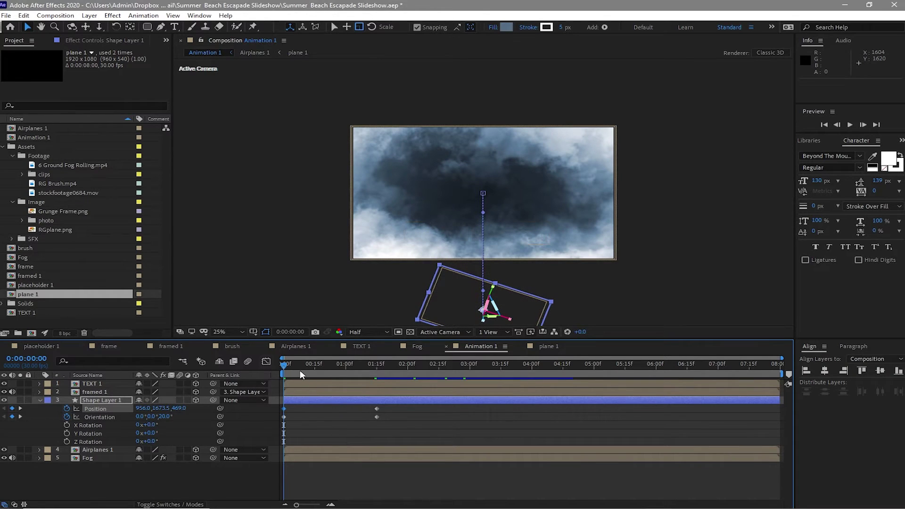
Set Shape Layer 1's Z orientation to 0° at 0:00:03:00 and preview the frame's entrance animation
{"action": "left_click_drag", "start_coordinate": [287, 363], "coordinate": [470, 391]}
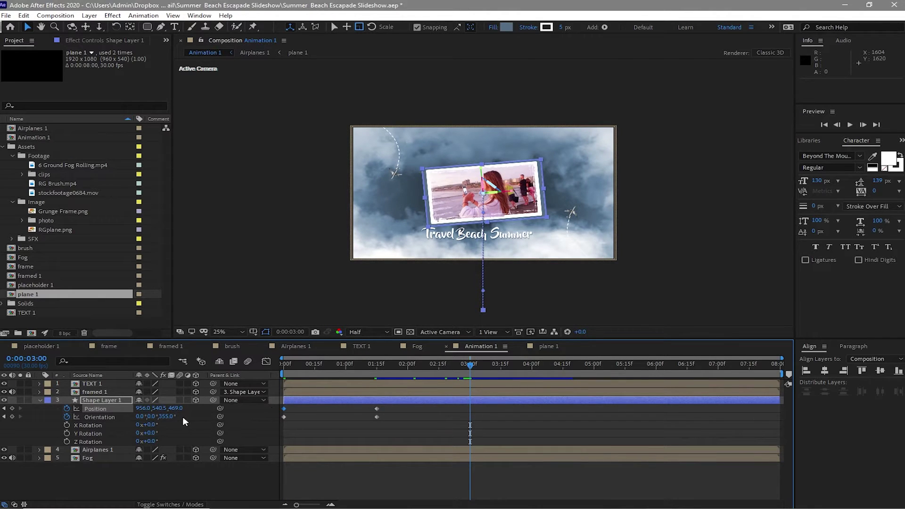
{"action": "left_click", "coordinate": [167, 417]}
{"action": "type", "text": "0"}
{"action": "key", "text": "Return"}
{"action": "key", "text": "space"}
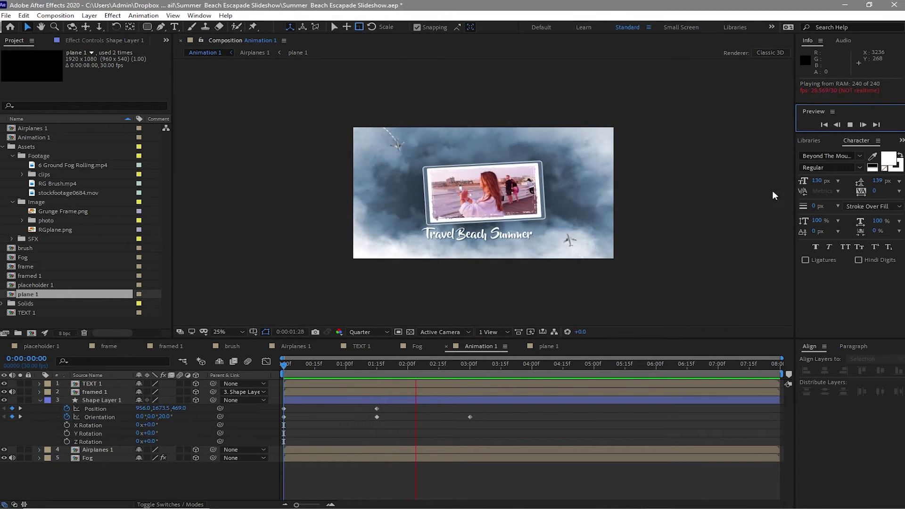
{"action": "left_click", "coordinate": [849, 125]}
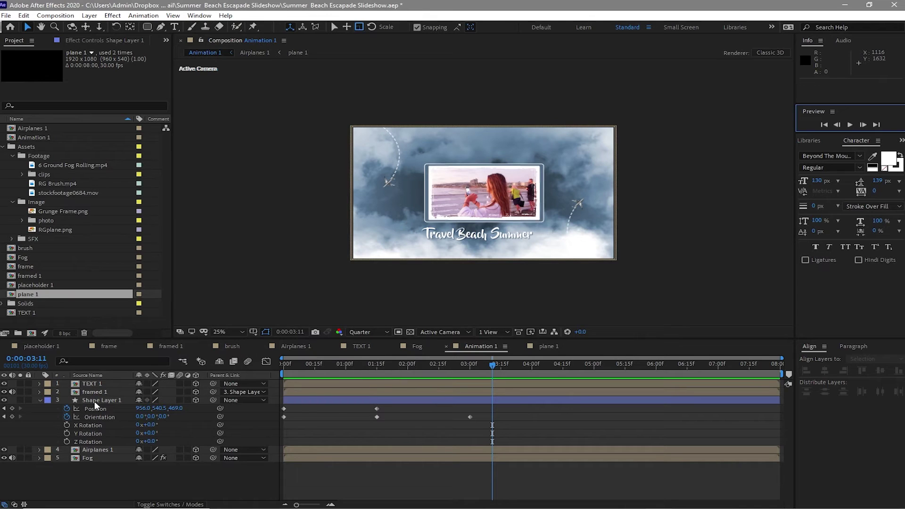
{"action": "left_click", "coordinate": [40, 400]}
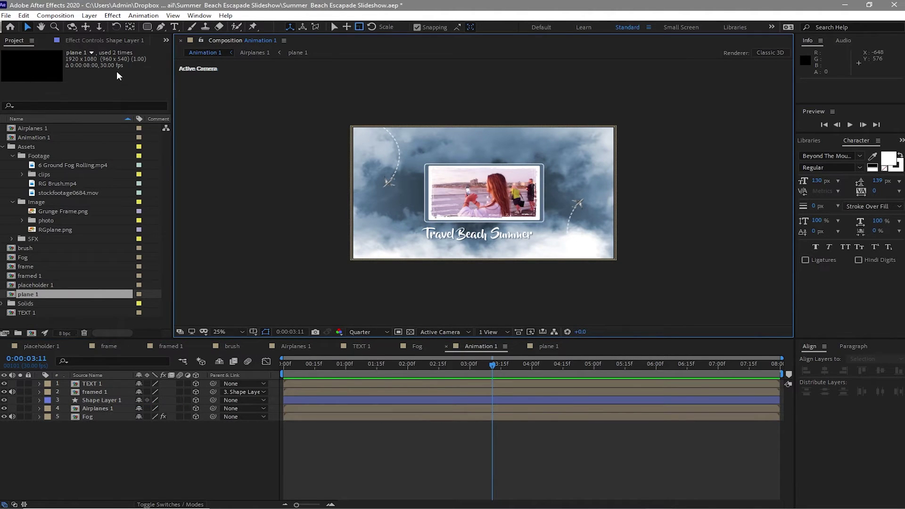
Add a two-node camera with the 35mm preset to Animation 1, keeping the name Camera 1
{"action": "left_click", "coordinate": [90, 15]}
{"action": "mouse_move", "coordinate": [221, 28]}
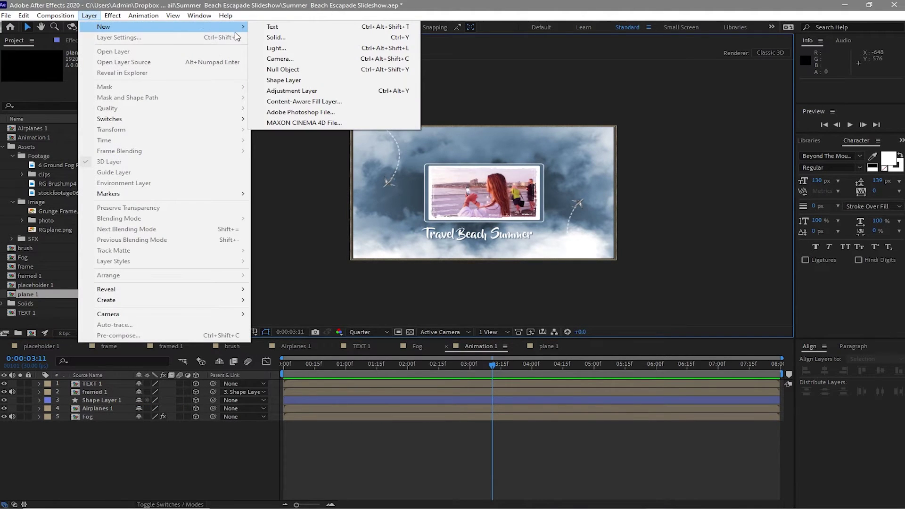
{"action": "left_click", "coordinate": [268, 63]}
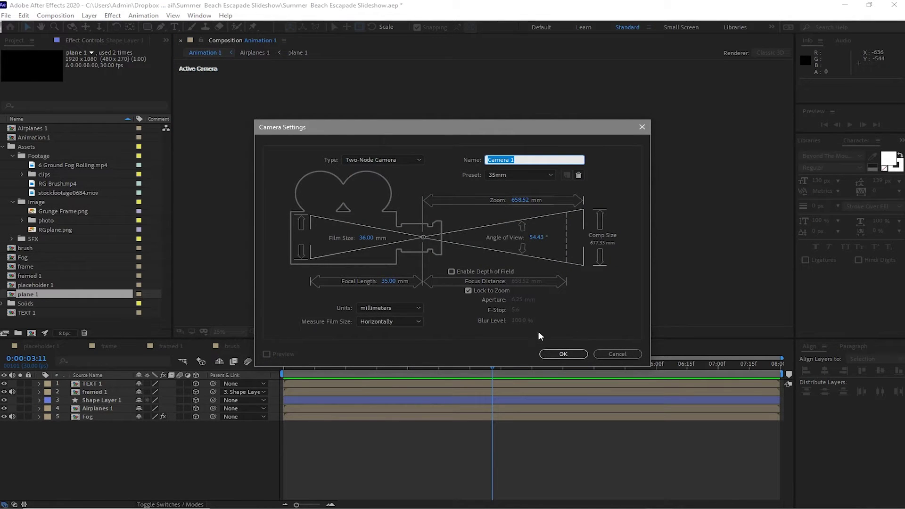
{"action": "left_click", "coordinate": [558, 353]}
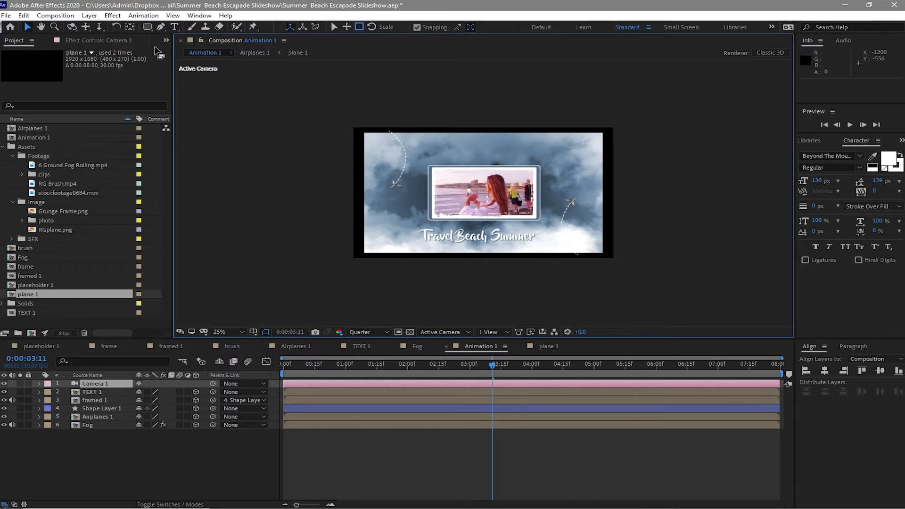
Add a null object, make it 3D, and parent Camera 1 to it
{"action": "left_click", "coordinate": [90, 15]}
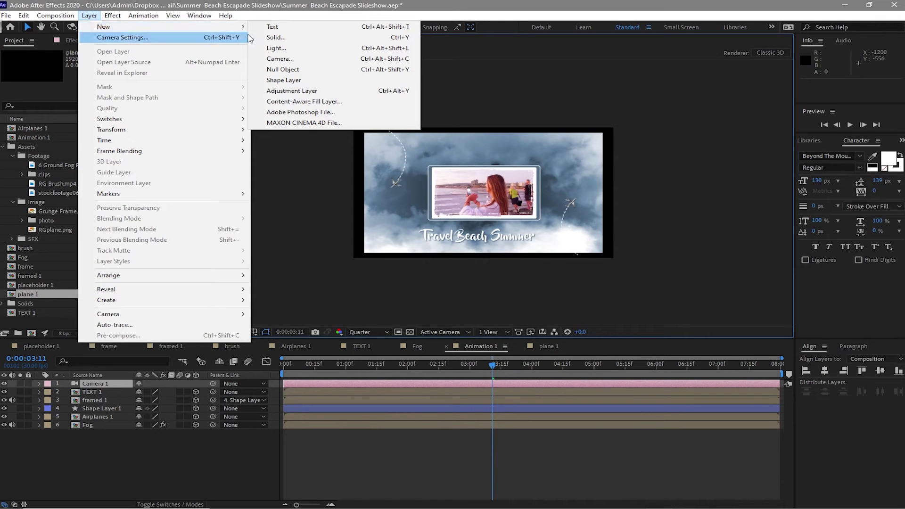
{"action": "left_click", "coordinate": [283, 70]}
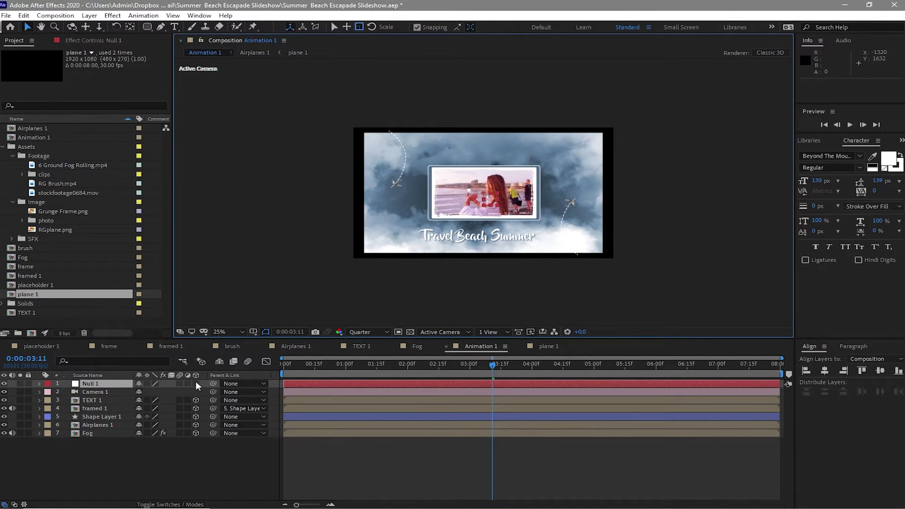
{"action": "left_click", "coordinate": [196, 383]}
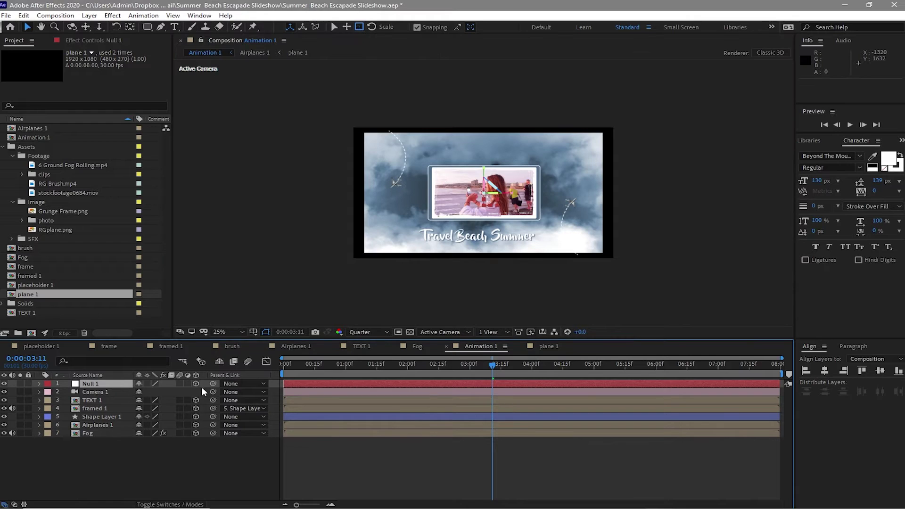
{"action": "left_click_drag", "start_coordinate": [212, 392], "coordinate": [106, 383]}
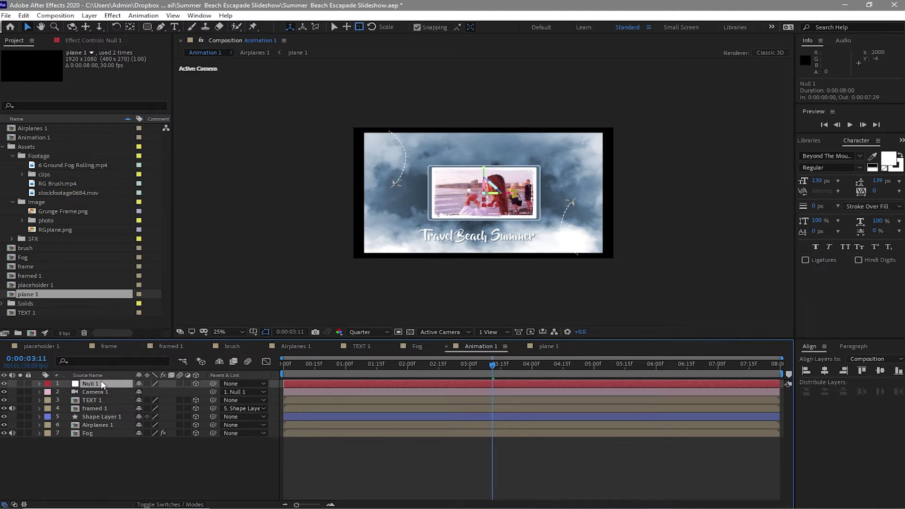
Show Null 1's position and rotation properties and Shape Layer 1's keyframed properties in the timeline
{"action": "key", "text": "r"}
{"action": "key", "text": "shift+p"}
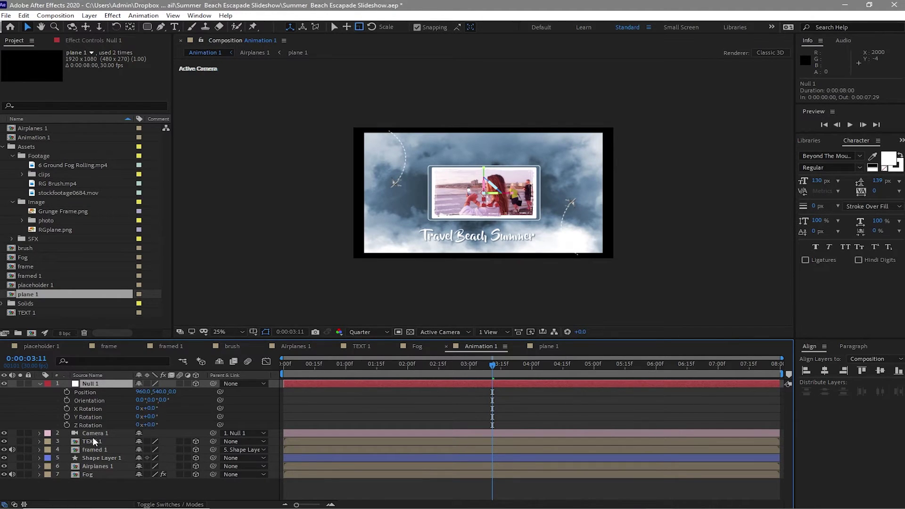
{"action": "left_click", "coordinate": [97, 457]}
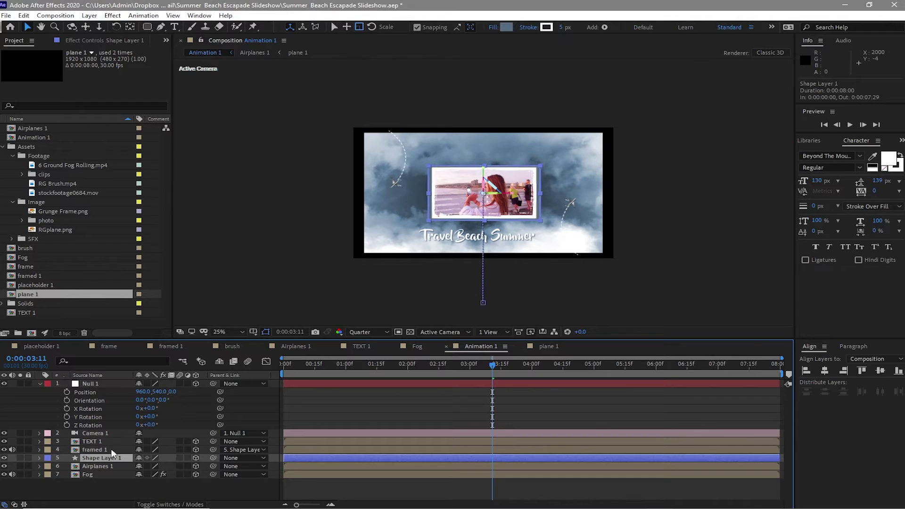
{"action": "key", "text": "u"}
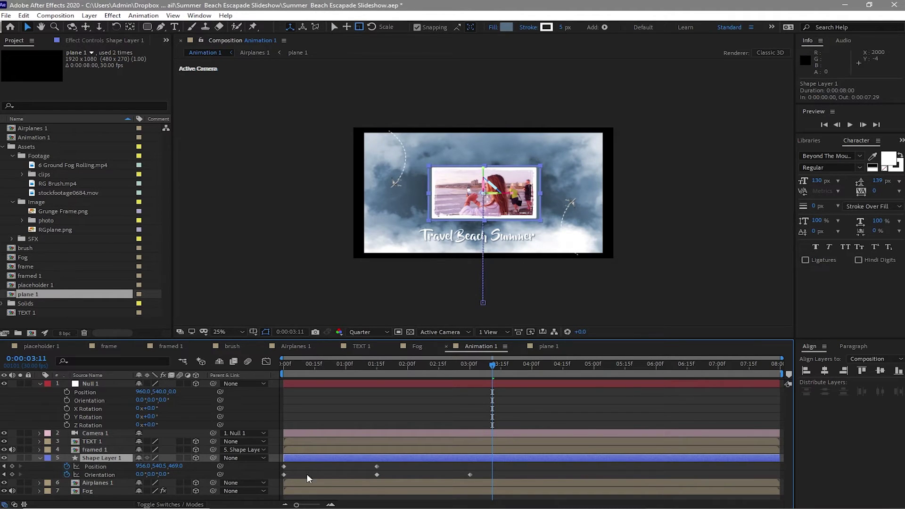
Easy-ease Shape Layer 1's position and orientation keyframes, sharpen the entrance's speed curve, and preview the animation from the first frame
{"action": "left_click_drag", "start_coordinate": [480, 474], "coordinate": [273, 467]}
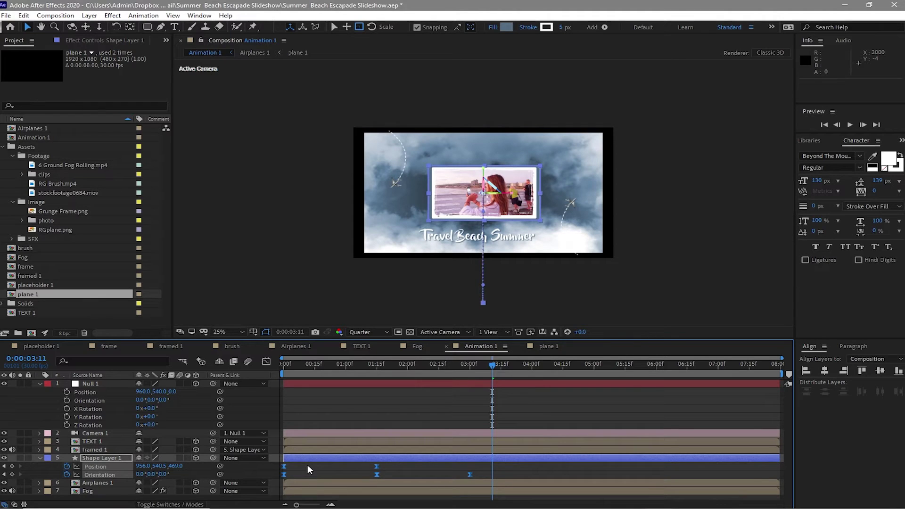
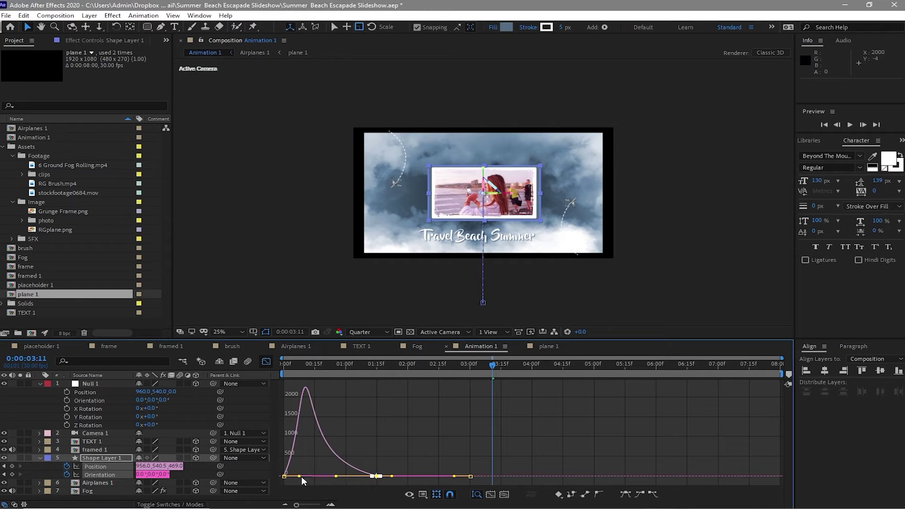
{"action": "mouse_move", "coordinate": [299, 471]}
{"action": "left_mouse_down"}
{"action": "mouse_move", "coordinate": [279, 480]}
{"action": "mouse_move", "coordinate": [314, 475]}
{"action": "left_mouse_up"}
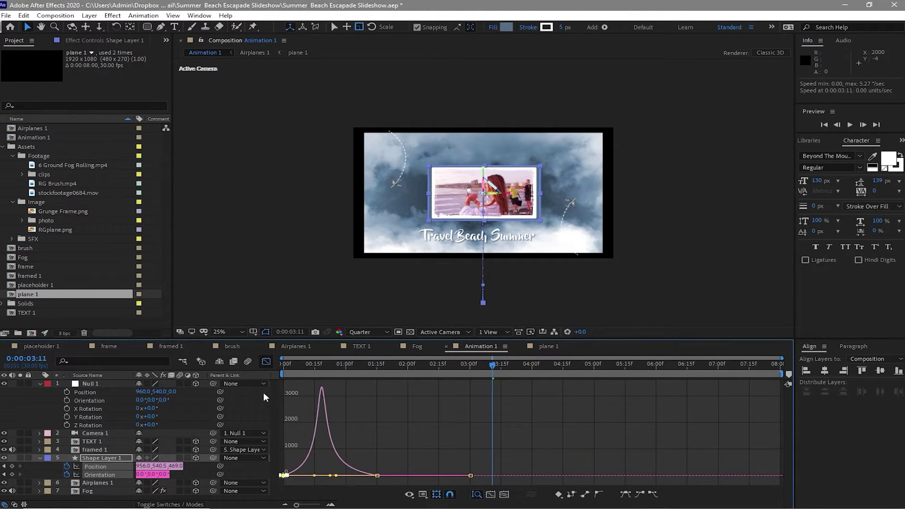
{"action": "left_click", "coordinate": [266, 362]}
{"action": "key", "text": "Home"}
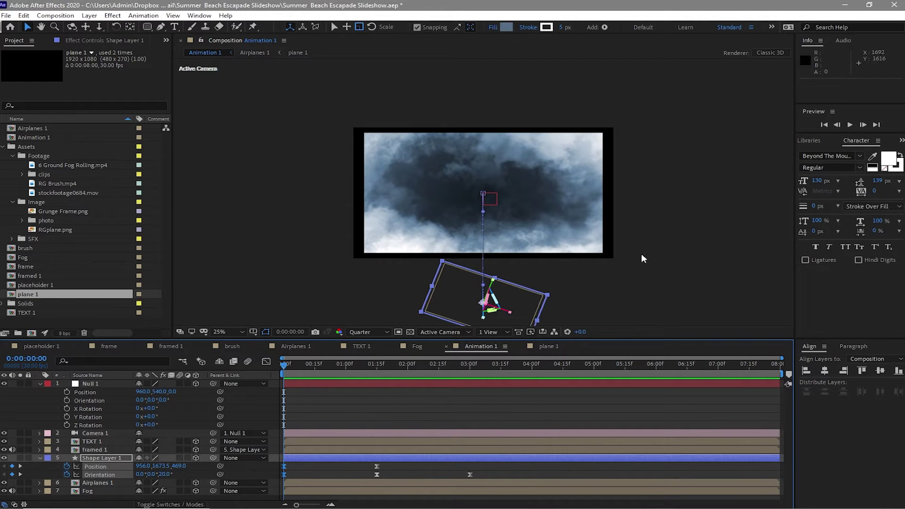
{"action": "key", "text": "space"}
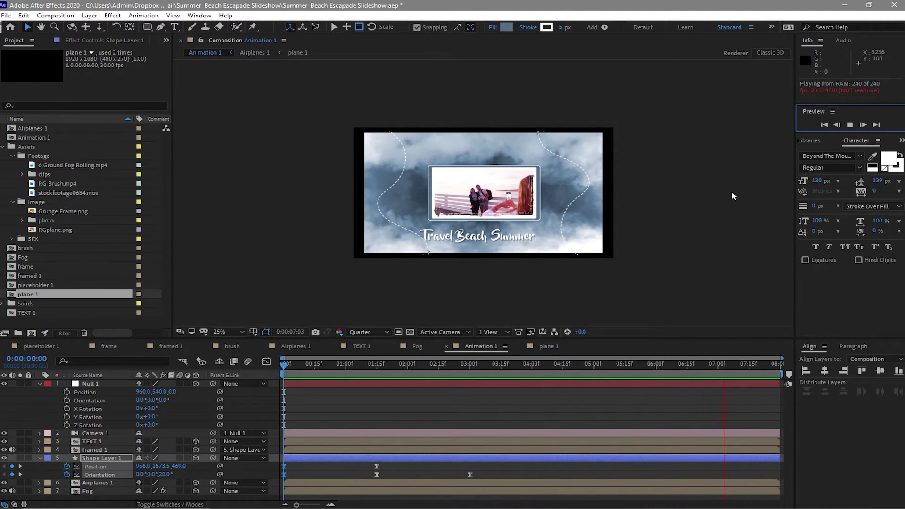
{"action": "key", "text": "space"}
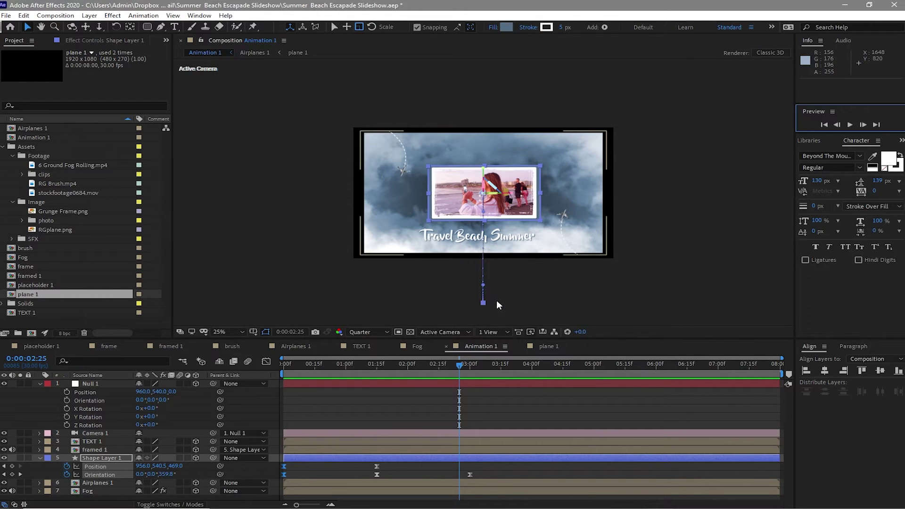
{"action": "left_click", "coordinate": [40, 459]}
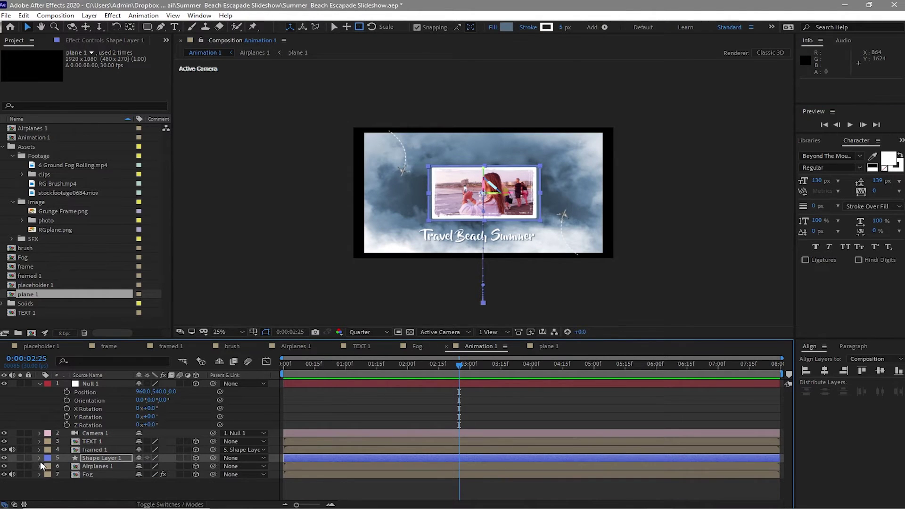
Scale the Fog layer to 154% so it covers the whole composition frame
{"action": "left_click", "coordinate": [89, 474]}
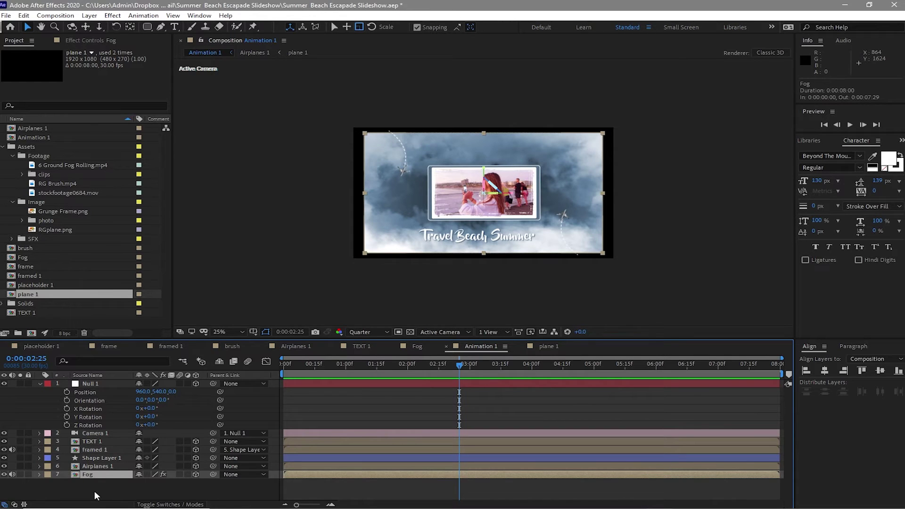
{"action": "key", "text": "s"}
{"action": "left_click_drag", "start_coordinate": [152, 483], "coordinate": [162, 483]}
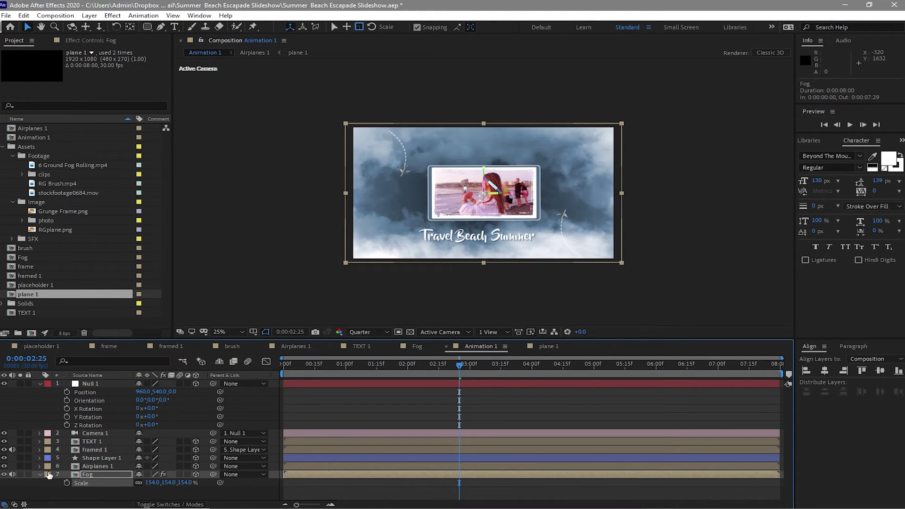
{"action": "left_click", "coordinate": [40, 474]}
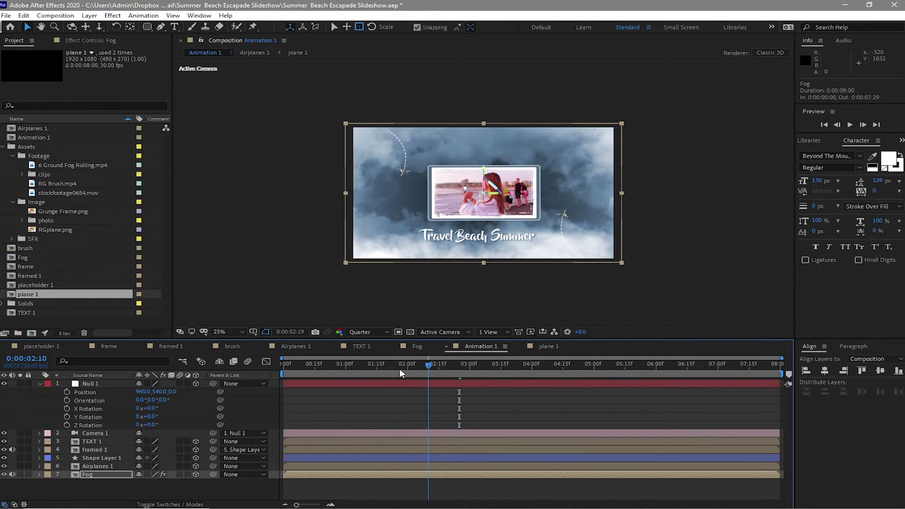
Start position and orientation keyframes on Null 1 at 0:00:01:15
{"action": "key", "text": "Home"}
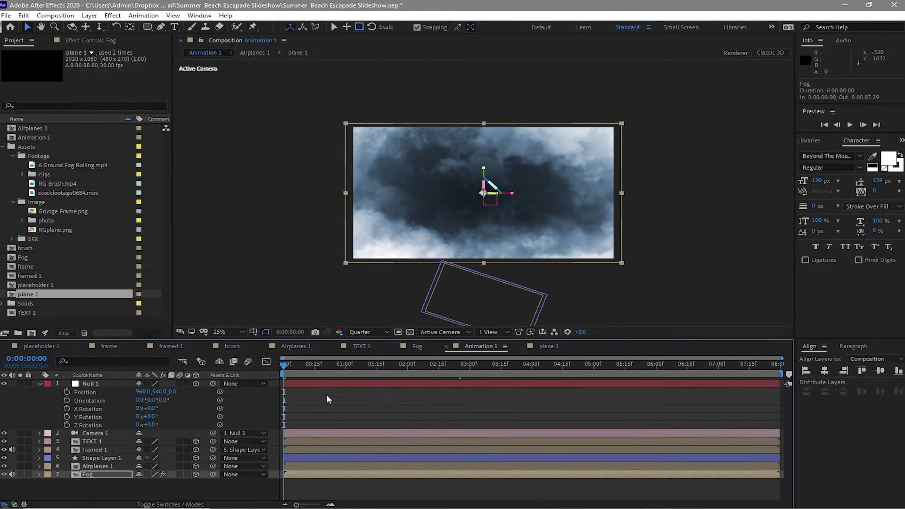
{"action": "key", "text": "space"}
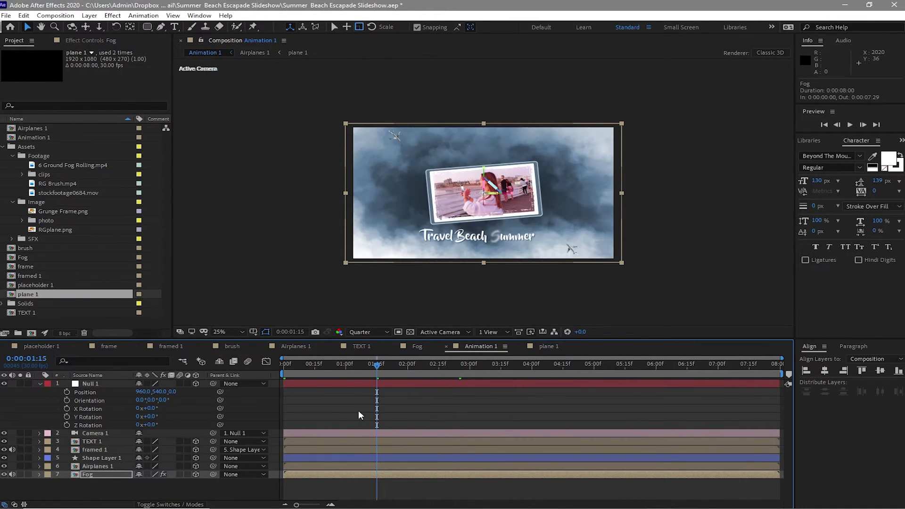
{"action": "left_click", "coordinate": [68, 392]}
{"action": "left_click", "coordinate": [67, 400]}
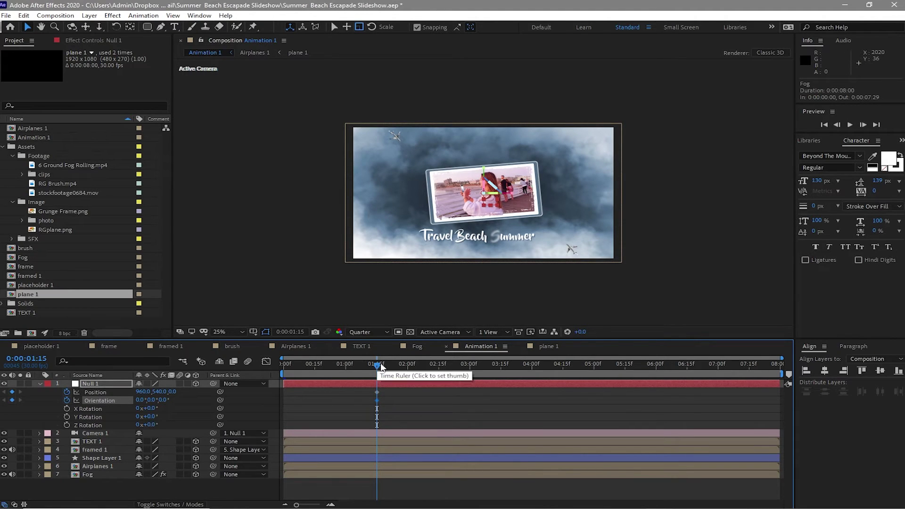
At the first frame, set Null 1's Z orientation to 33° and its X position to -2288
{"action": "left_click_drag", "start_coordinate": [382, 366], "coordinate": [284, 411]}
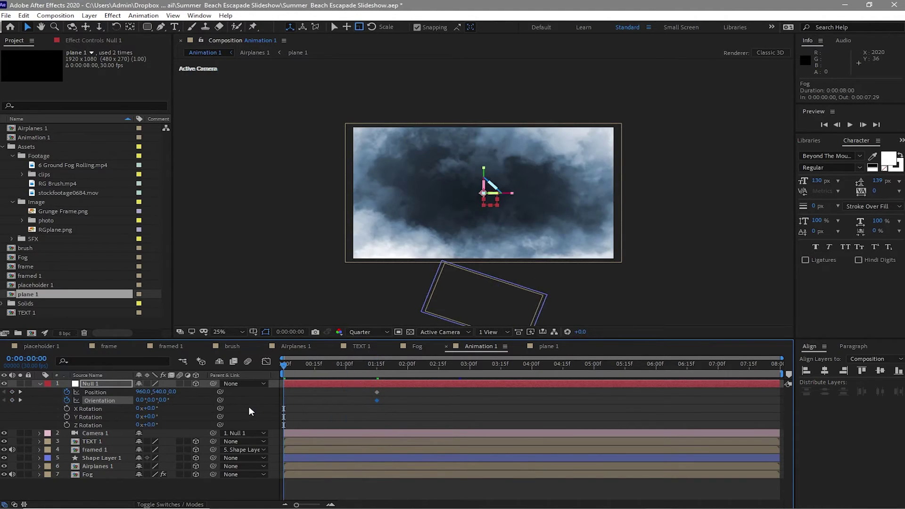
{"action": "left_click", "coordinate": [164, 400]}
{"action": "type", "text": "33"}
{"action": "key", "text": "Return"}
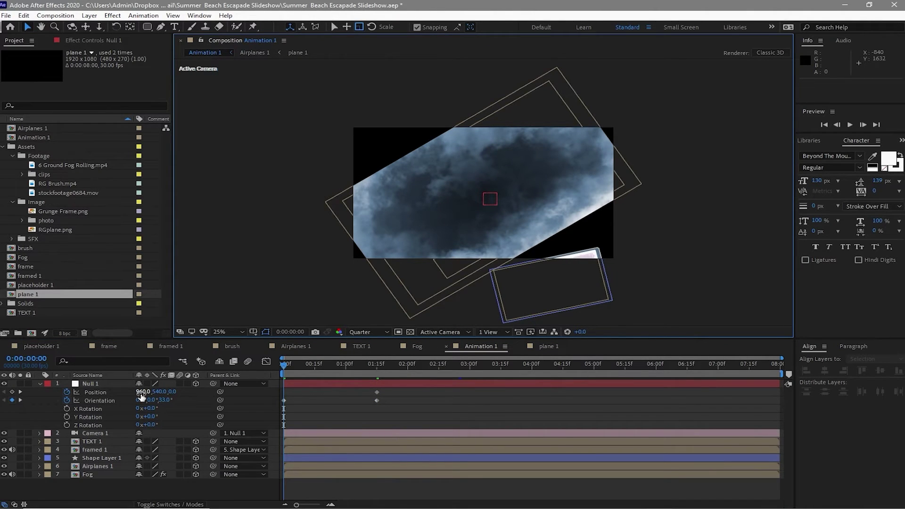
{"action": "left_click_drag", "start_coordinate": [141, 395], "coordinate": [41, 385]}
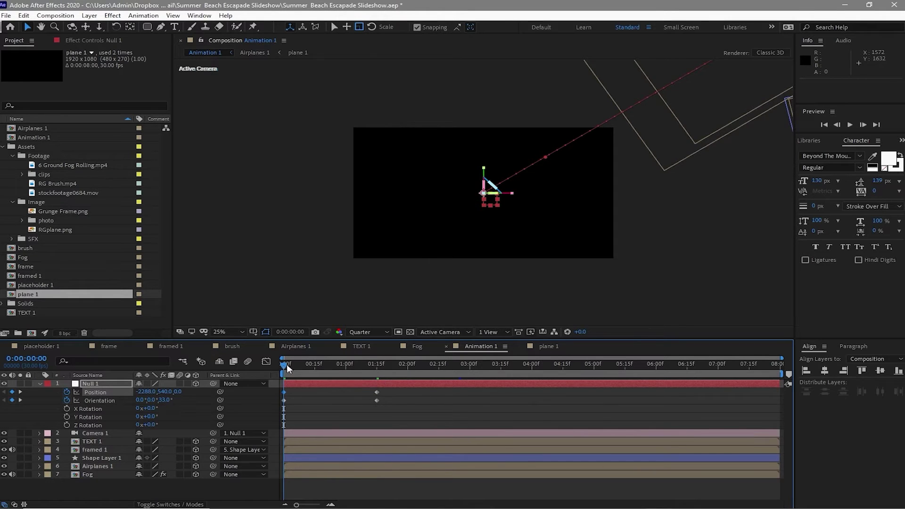
Add hold keyframes for Null 1's position and orientation at 0:00:05:00, and set Z orientation 328° and X position 4088 at 0:00:06:00
{"action": "left_click_drag", "start_coordinate": [286, 364], "coordinate": [593, 365]}
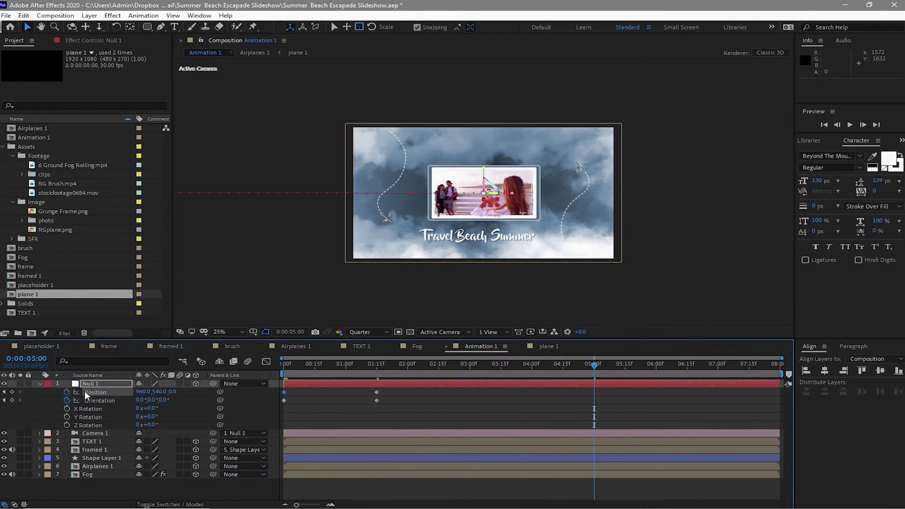
{"action": "left_click", "coordinate": [12, 400]}
{"action": "left_click_drag", "start_coordinate": [594, 365], "coordinate": [655, 369]}
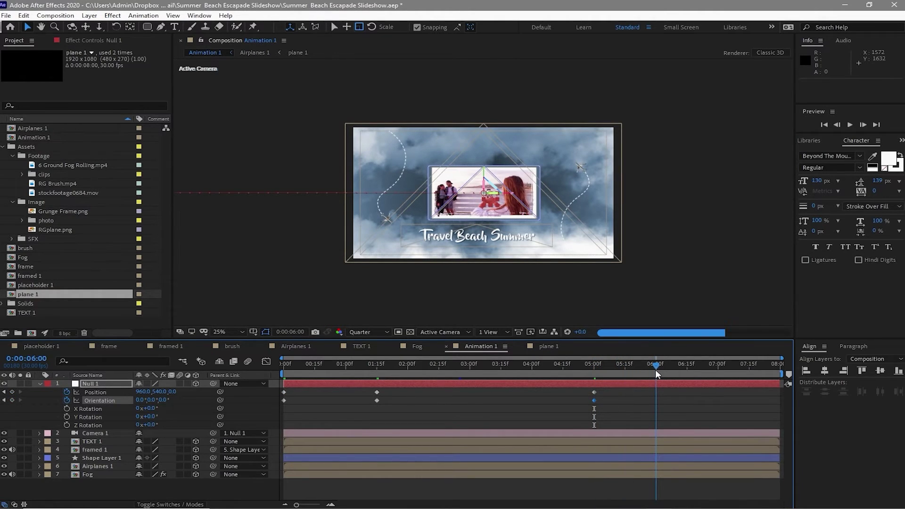
{"action": "left_click", "coordinate": [163, 400]}
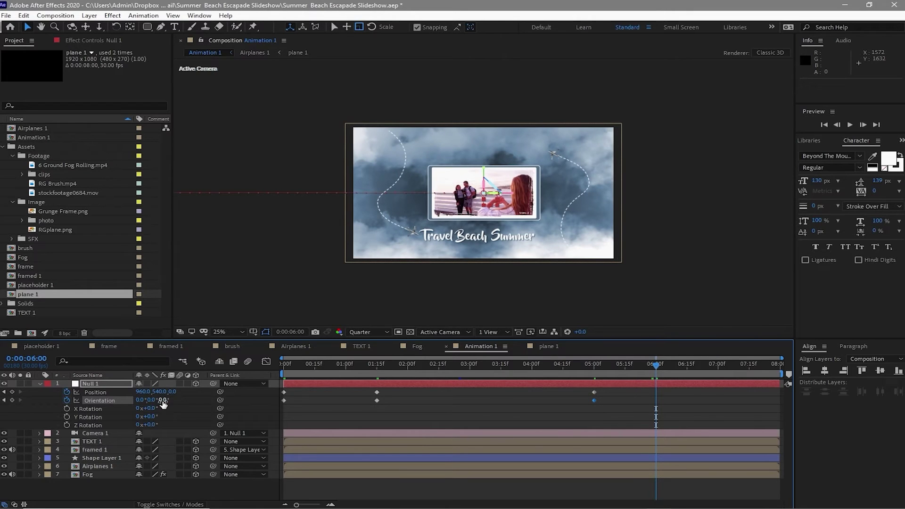
{"action": "type", "text": "328"}
{"action": "key", "text": "Return"}
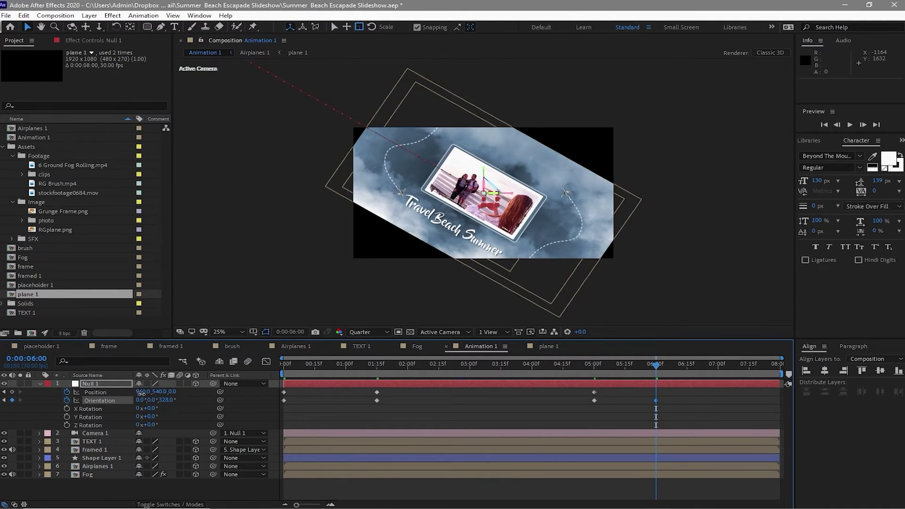
{"action": "left_click_drag", "start_coordinate": [143, 393], "coordinate": [608, 398]}
{"action": "left_click_drag", "start_coordinate": [141, 394], "coordinate": [743, 426]}
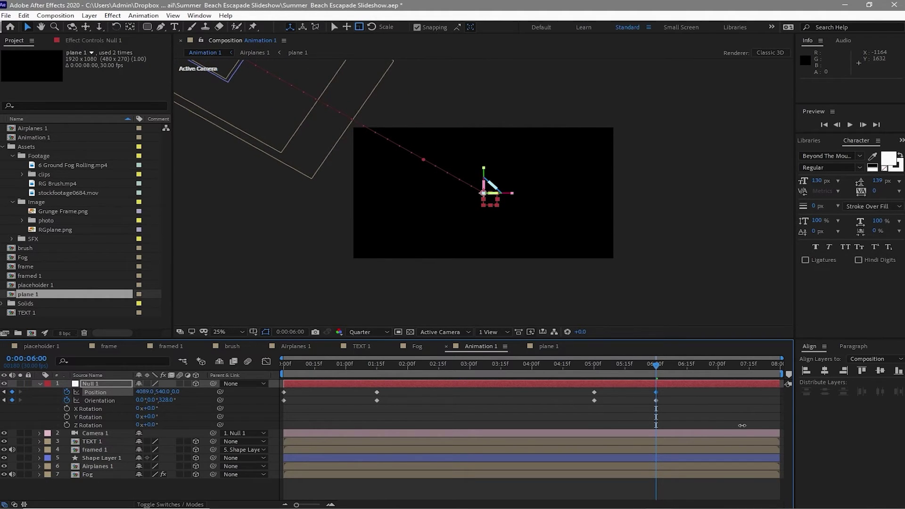
Shift the TEXT 1, framed 1 and Shape Layer 1 layers to start at 0:00:01:15
{"action": "left_click_drag", "start_coordinate": [65, 441], "coordinate": [80, 455]}
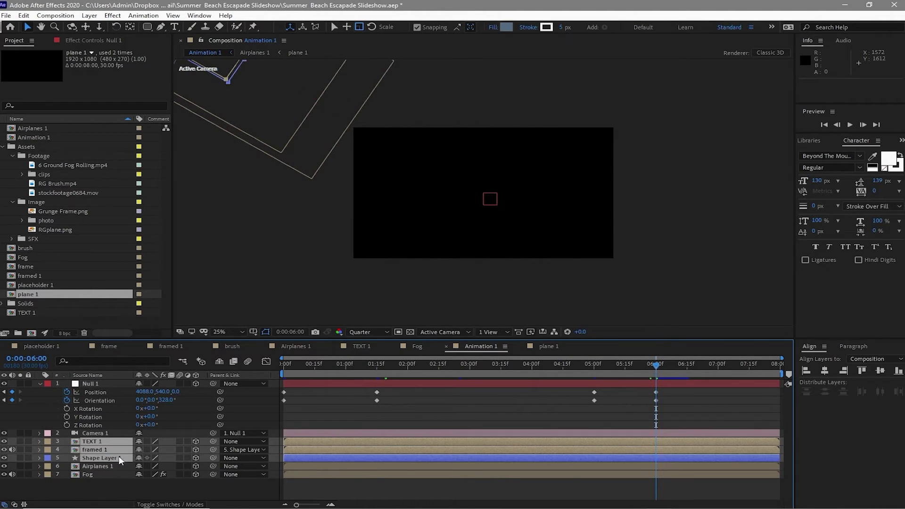
{"action": "left_click", "coordinate": [344, 365]}
{"action": "key", "text": "ctrl+z"}
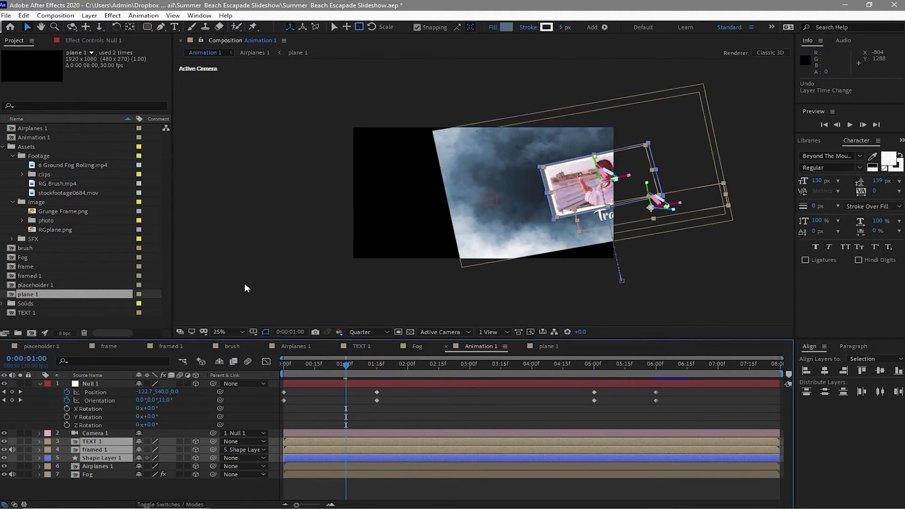
{"action": "key", "text": "bracketleft"}
{"action": "key", "text": "ctrl+z"}
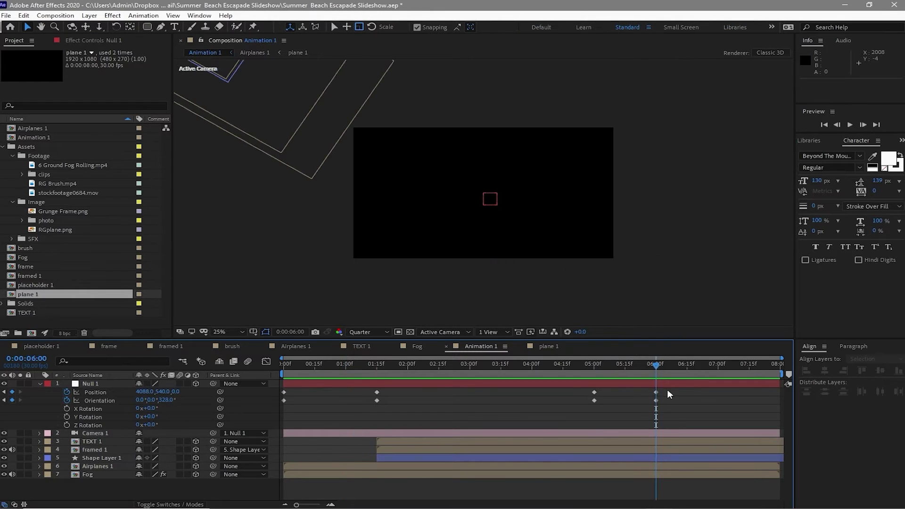
Easy-ease all of Null 1's position and orientation keyframes and reshape the opening move's speed curve to peak early
{"action": "left_click_drag", "start_coordinate": [667, 389], "coordinate": [427, 411]}
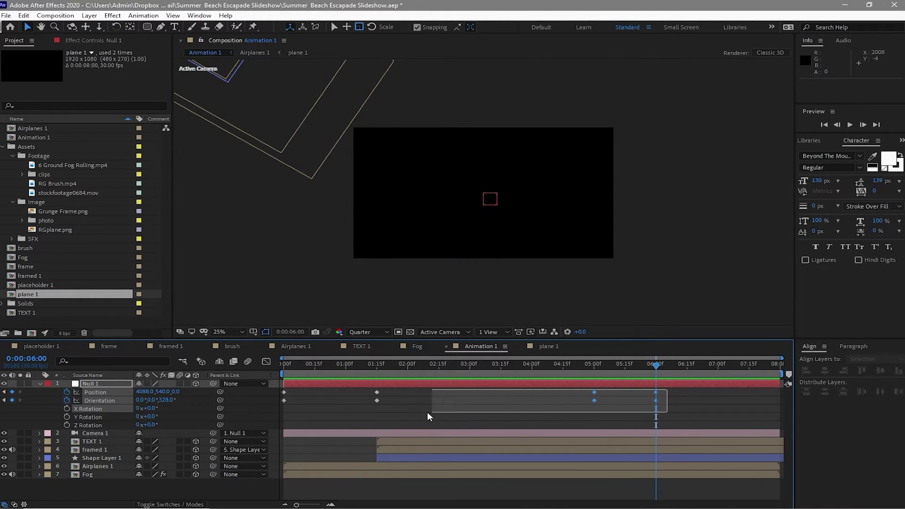
{"action": "left_click_drag", "start_coordinate": [357, 411], "coordinate": [279, 409]}
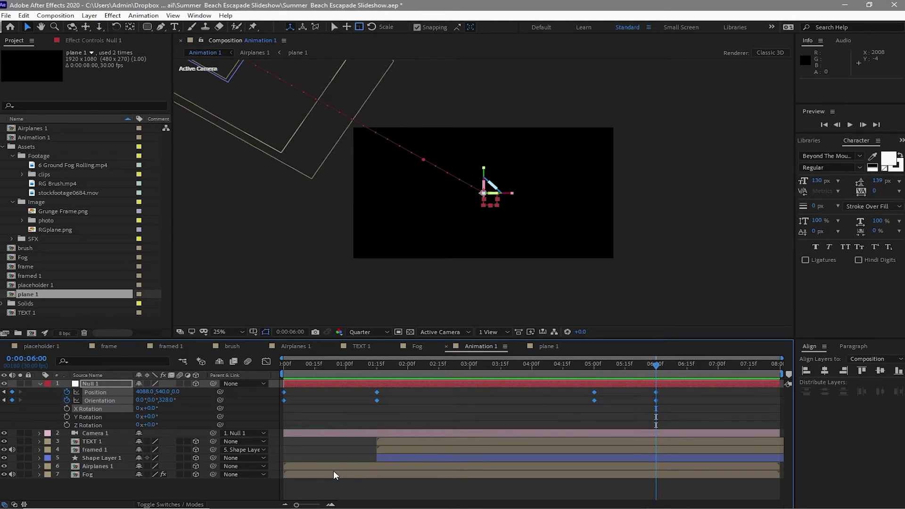
{"action": "left_click", "coordinate": [266, 362]}
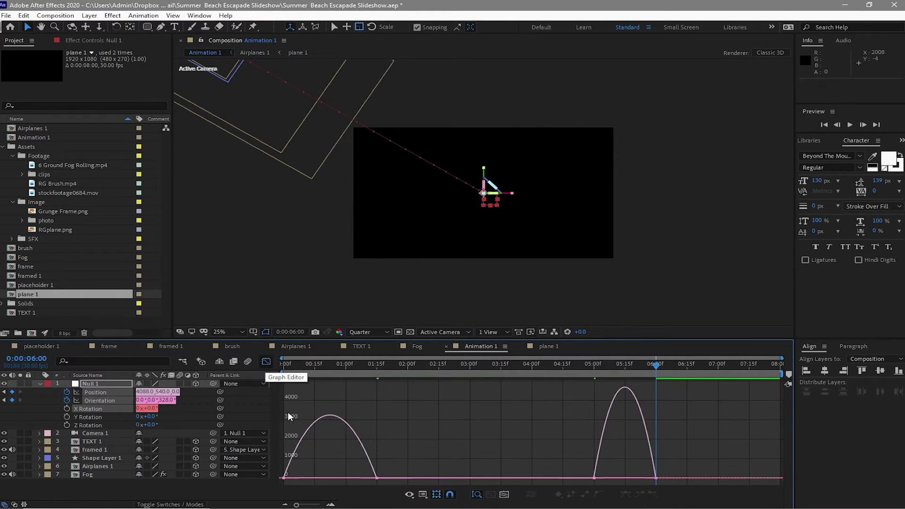
{"action": "left_click", "coordinate": [377, 477]}
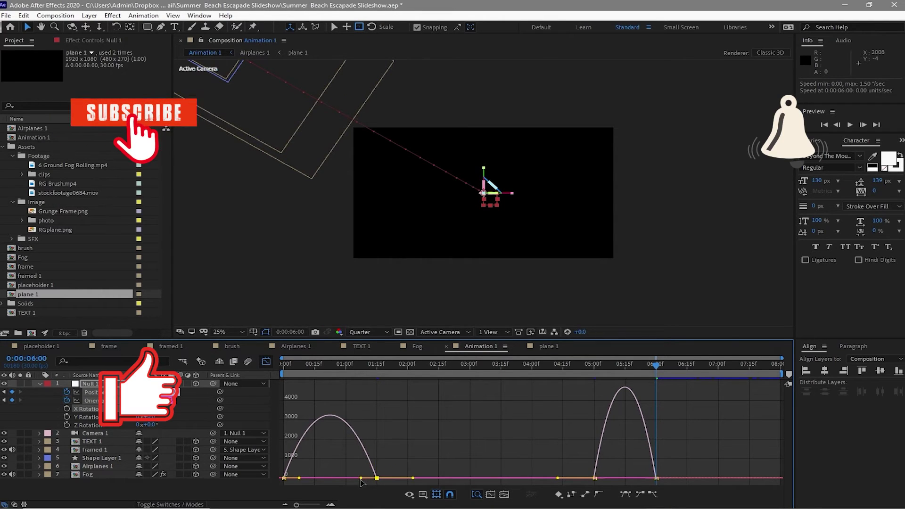
{"action": "left_click", "coordinate": [315, 475]}
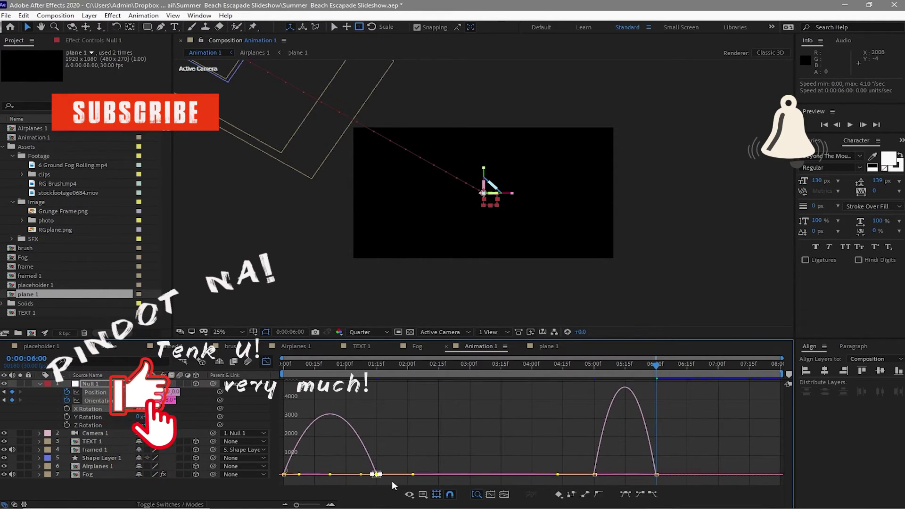
{"action": "left_click_drag", "start_coordinate": [377, 474], "coordinate": [341, 476]}
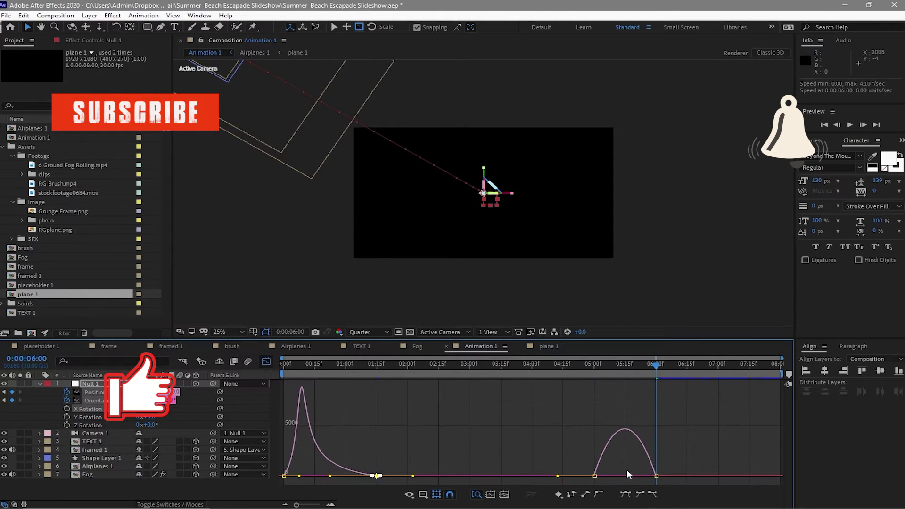
Reshape the speed curve of Null 1's closing move between 0:00:05:00 and 0:00:06:00 and return to the keyframe view
{"action": "left_click_drag", "start_coordinate": [626, 469], "coordinate": [667, 485]}
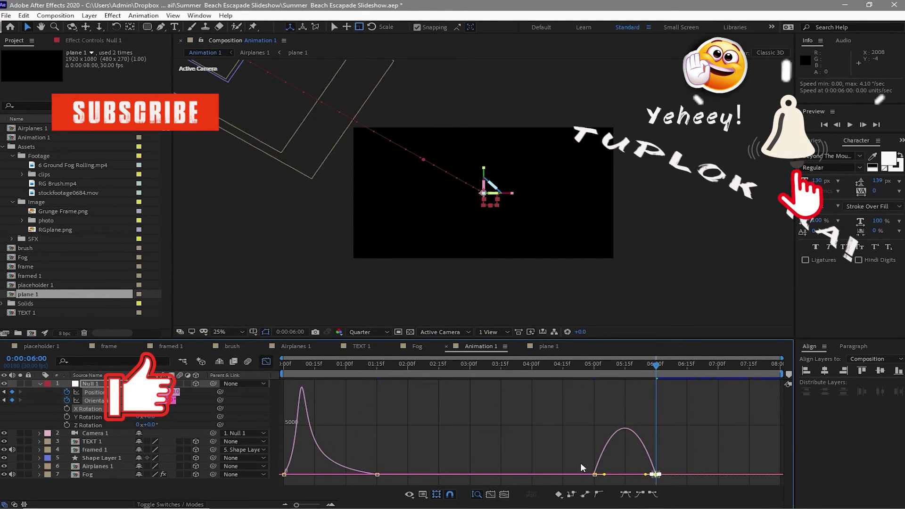
{"action": "mouse_move", "coordinate": [583, 462]}
{"action": "left_mouse_down"}
{"action": "mouse_move", "coordinate": [611, 485]}
{"action": "mouse_move", "coordinate": [603, 476]}
{"action": "mouse_move", "coordinate": [615, 410]}
{"action": "mouse_move", "coordinate": [634, 460]}
{"action": "left_mouse_up"}
{"action": "left_click", "coordinate": [266, 361]}
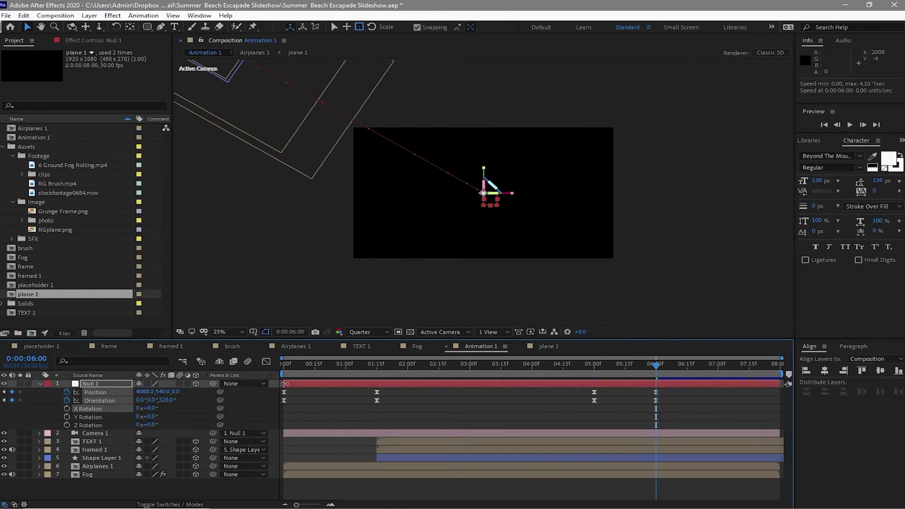
Preview the Animation 1 camera move from the start and collapse Null 1's properties
{"action": "left_click", "coordinate": [687, 257]}
{"action": "key", "text": "Home"}
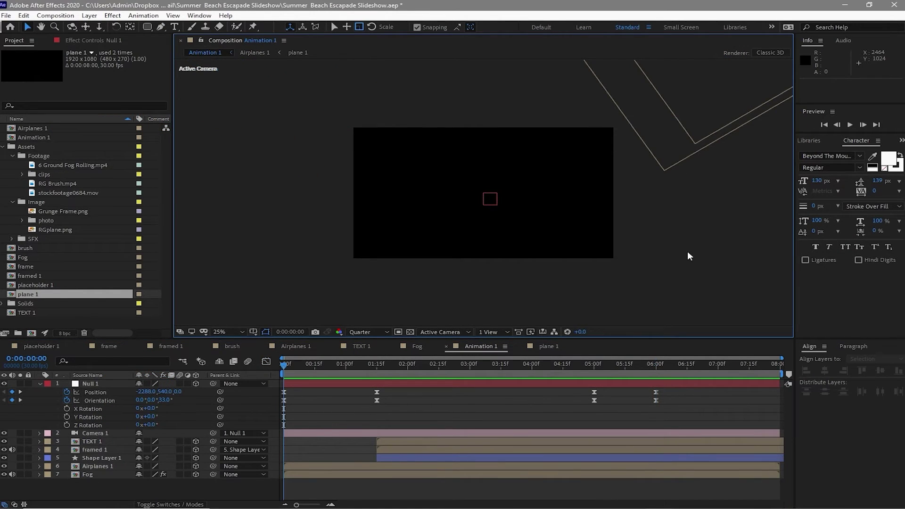
{"action": "left_click", "coordinate": [851, 125]}
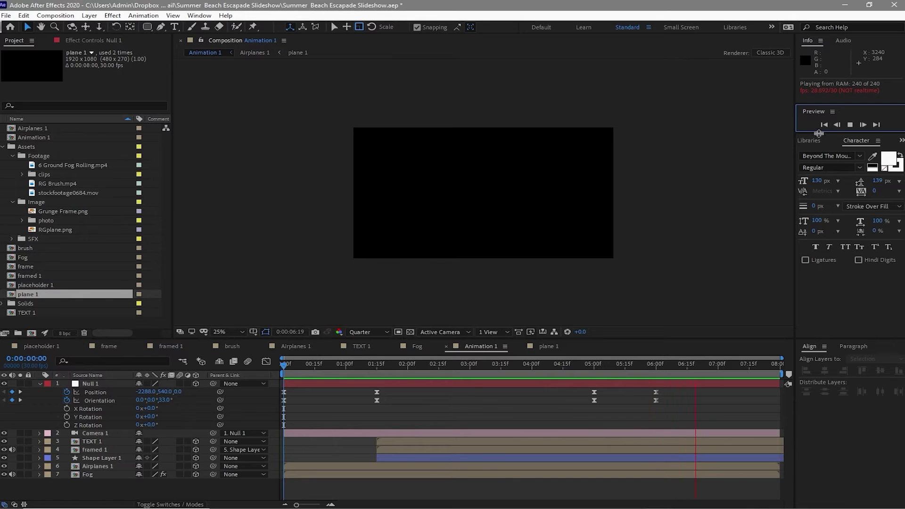
{"action": "left_click", "coordinate": [849, 124]}
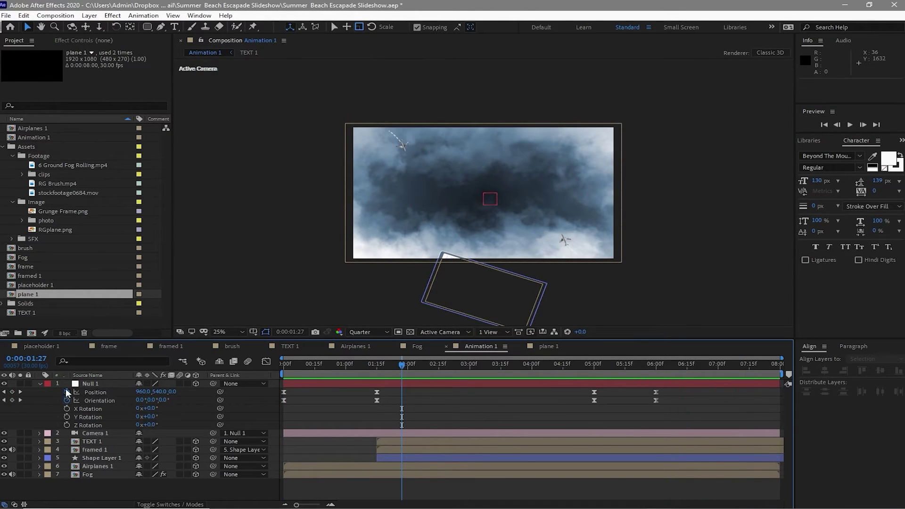
{"action": "left_click", "coordinate": [39, 384]}
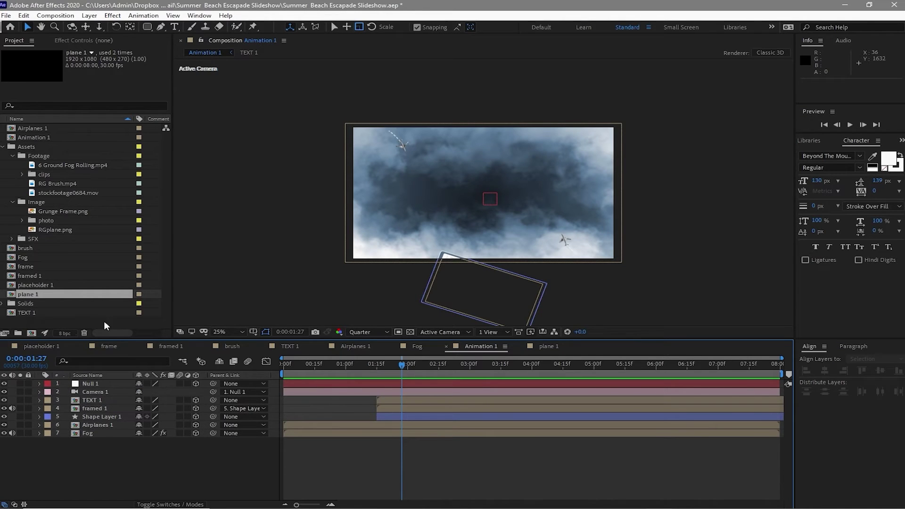
{"action": "left_click", "coordinate": [66, 17]}
{"action": "left_click", "coordinate": [68, 27]}
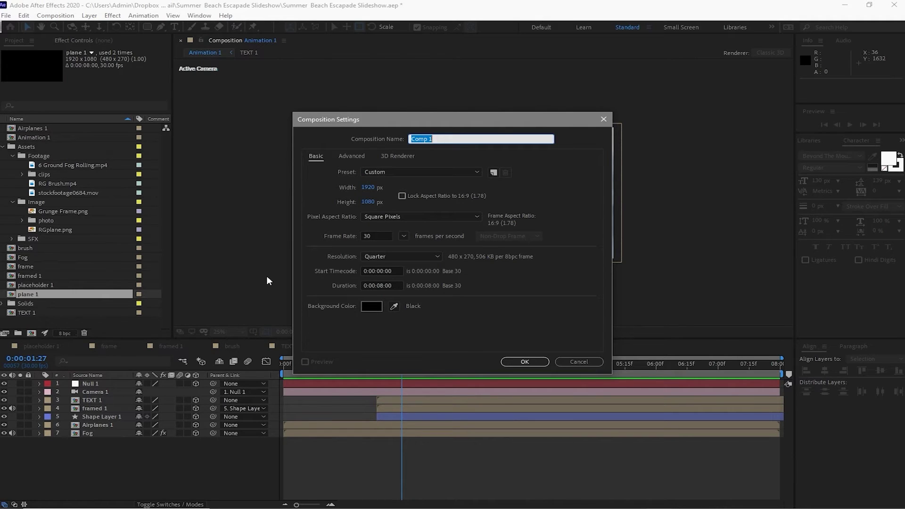
{"action": "type", "text": "Final Animation"}
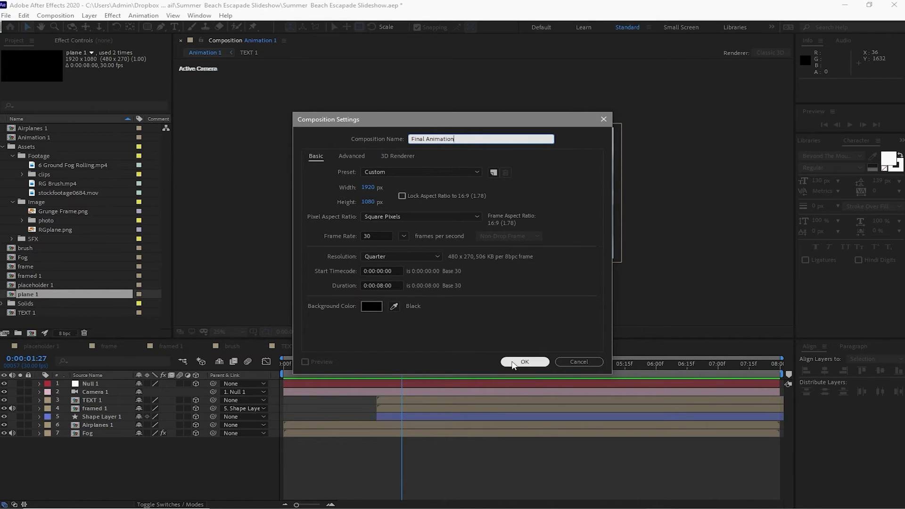
{"action": "left_click", "coordinate": [523, 361]}
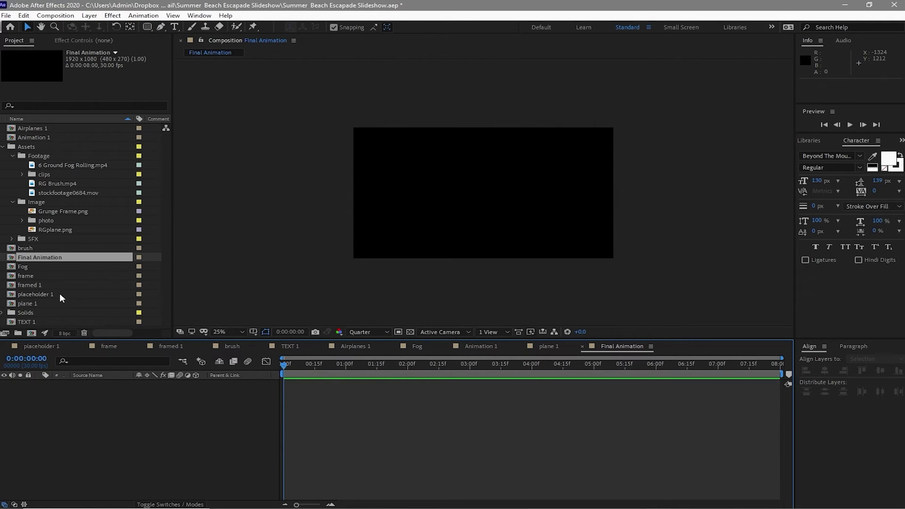
{"action": "key", "text": "ctrl+z"}
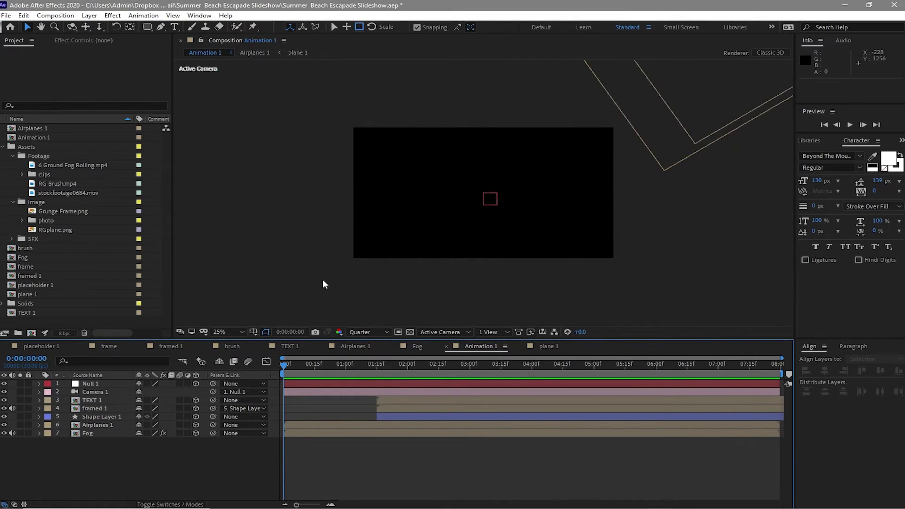
Create a project folder named Scene 1 and move all existing compositions into it
{"action": "left_click", "coordinate": [18, 333]}
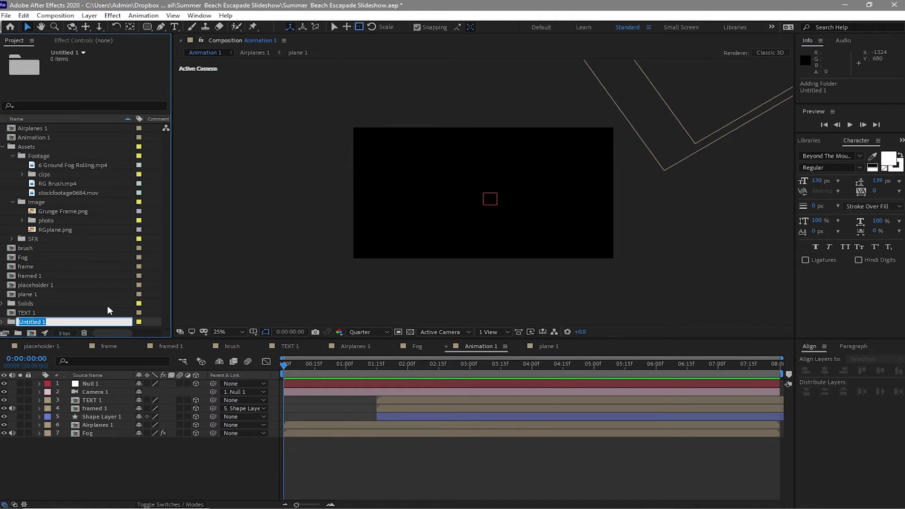
{"action": "type", "text": "Scene"}
{"action": "mouse_move", "coordinate": [1, 250]}
{"action": "left_mouse_down"}
{"action": "mouse_move", "coordinate": [63, 302]}
{"action": "mouse_move", "coordinate": [32, 258]}
{"action": "left_mouse_up"}
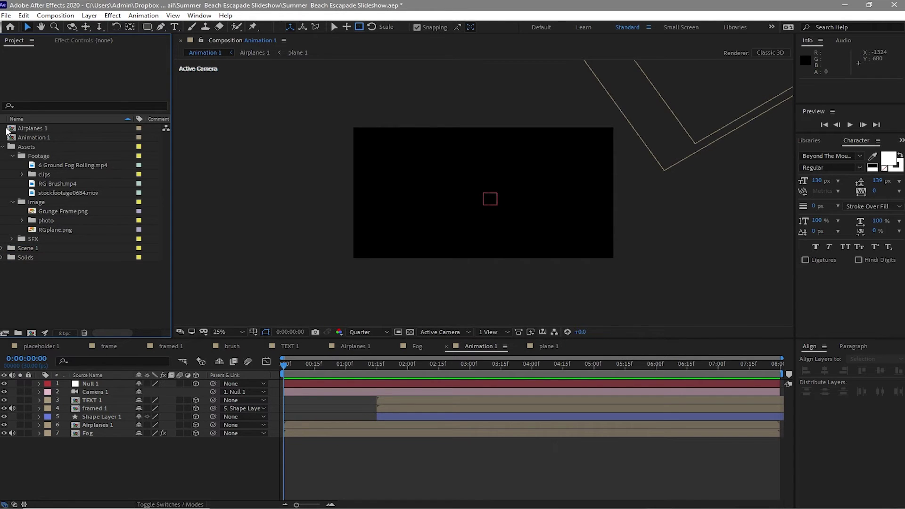
{"action": "left_click_drag", "start_coordinate": [2, 131], "coordinate": [47, 249]}
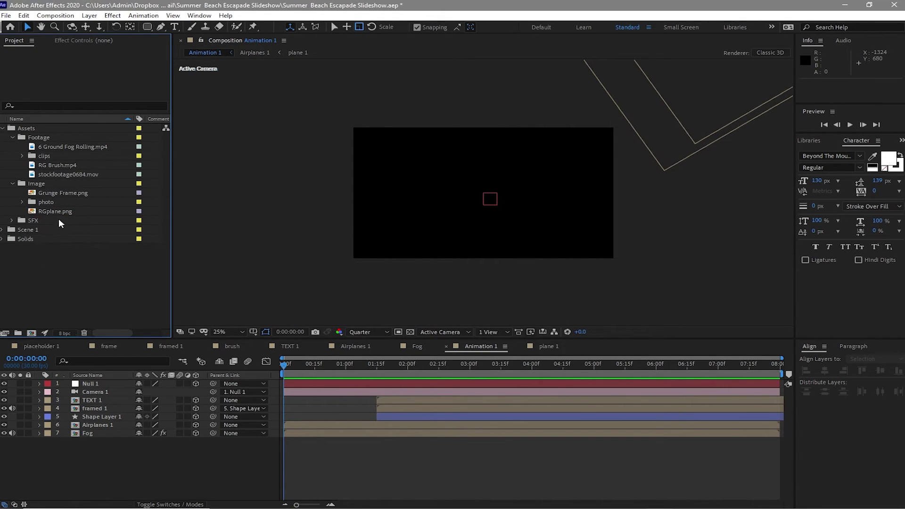
Collapse the Assets folder and create a second project folder named Scene 2
{"action": "left_click", "coordinate": [2, 128]}
{"action": "left_click", "coordinate": [18, 332]}
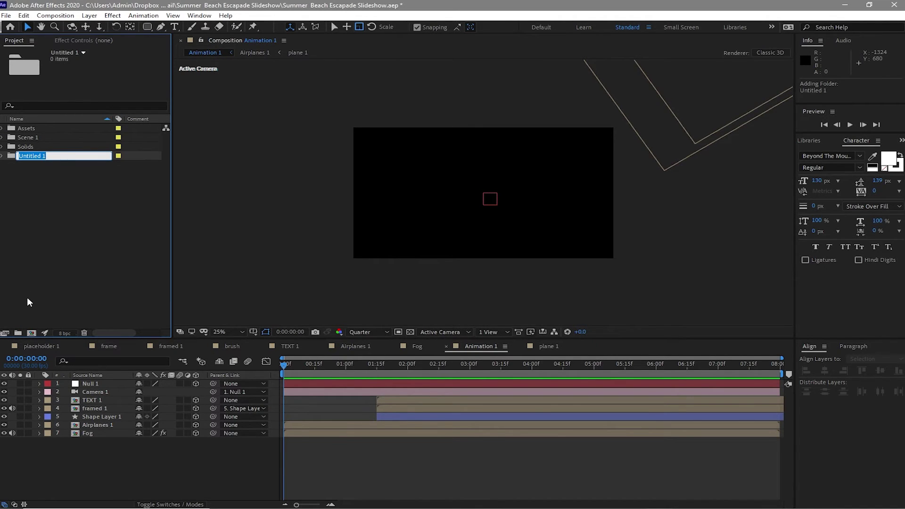
{"action": "type", "text": "Scene 2"}
{"action": "key", "text": "Return"}
Duplicate all nine Scene 1 compositions, move the copies into the Scene 2 folder and collapse Scene 1
{"action": "left_click", "coordinate": [2, 138]}
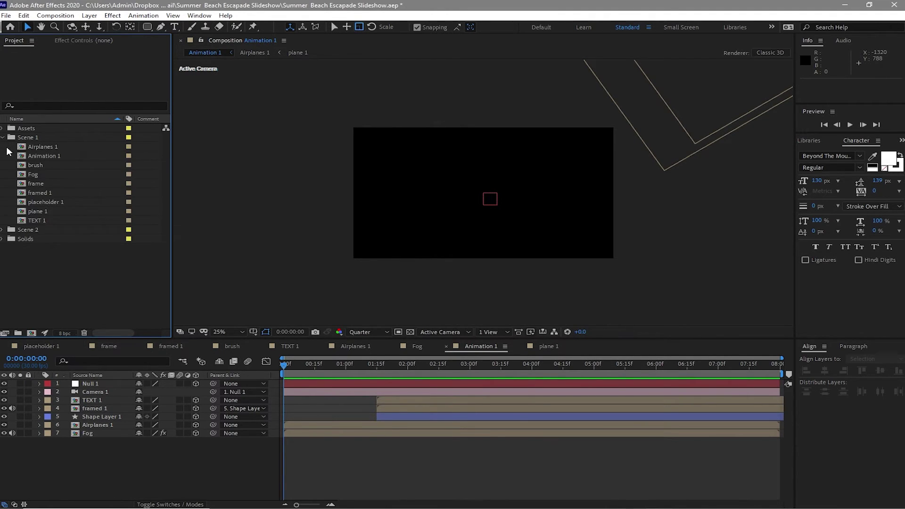
{"action": "mouse_move", "coordinate": [7, 148]}
{"action": "left_mouse_down"}
{"action": "mouse_move", "coordinate": [33, 178]}
{"action": "mouse_move", "coordinate": [49, 221]}
{"action": "left_mouse_up"}
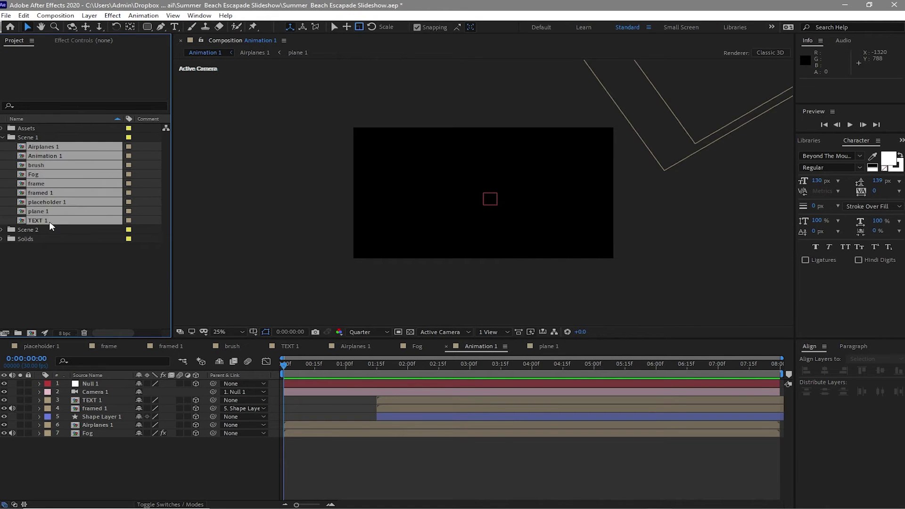
{"action": "left_click", "coordinate": [23, 15]}
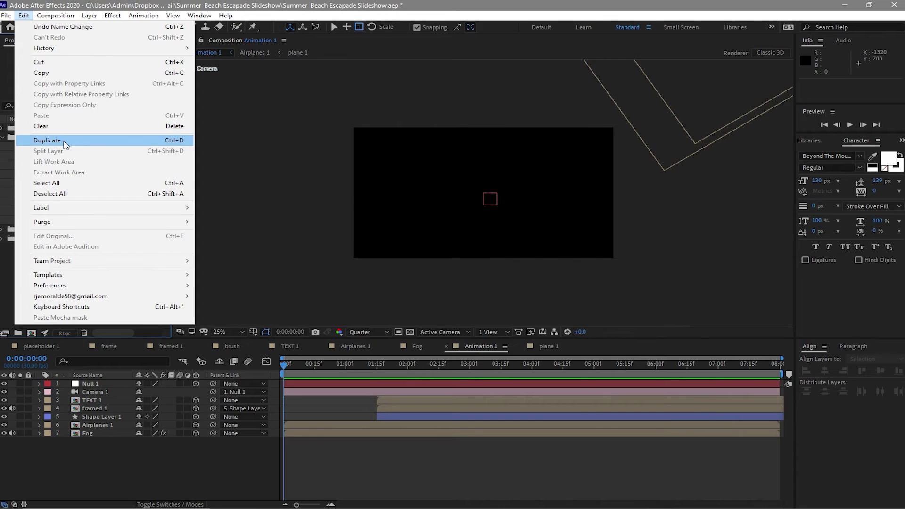
{"action": "left_click", "coordinate": [65, 145]}
{"action": "left_click_drag", "start_coordinate": [63, 303], "coordinate": [67, 318]}
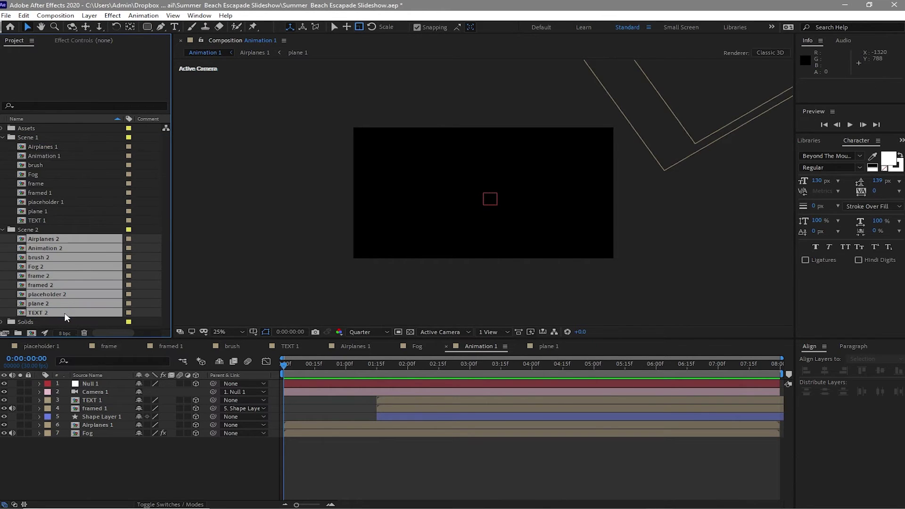
{"action": "left_click", "coordinate": [3, 137]}
Close the open Scene 1 compositions and open all Scene 2 compositions in the timeline
{"action": "left_click", "coordinate": [193, 304]}
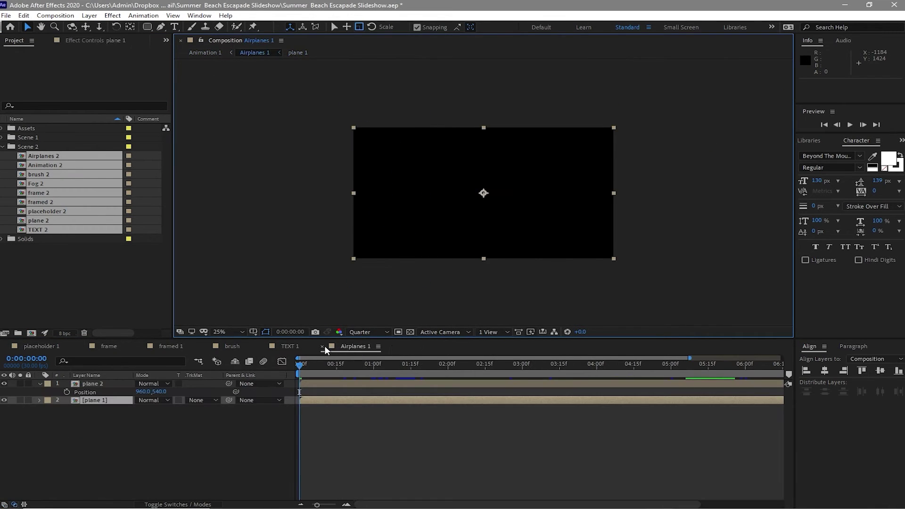
{"action": "left_click", "coordinate": [321, 345]}
{"action": "left_click", "coordinate": [262, 346]}
{"action": "left_click", "coordinate": [206, 346]}
{"action": "left_click", "coordinate": [140, 346]}
{"action": "left_click", "coordinate": [83, 345]}
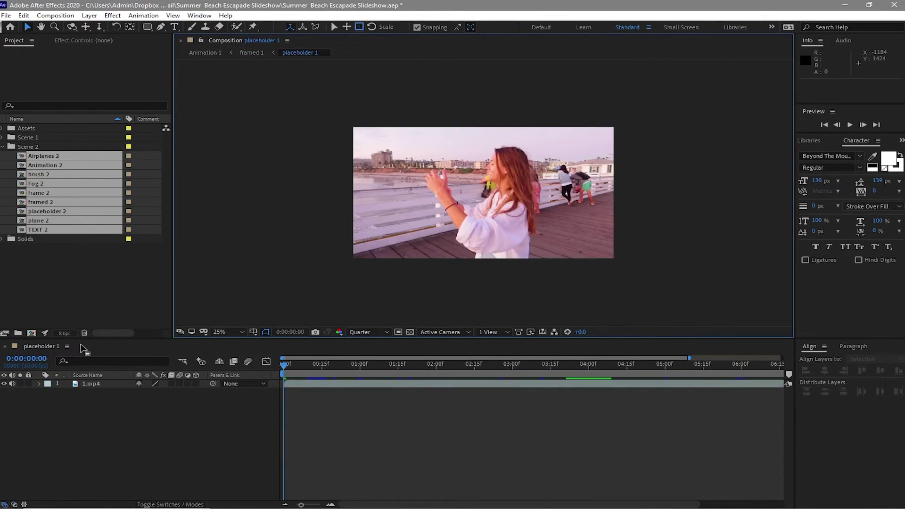
{"action": "double_click", "coordinate": [23, 186]}
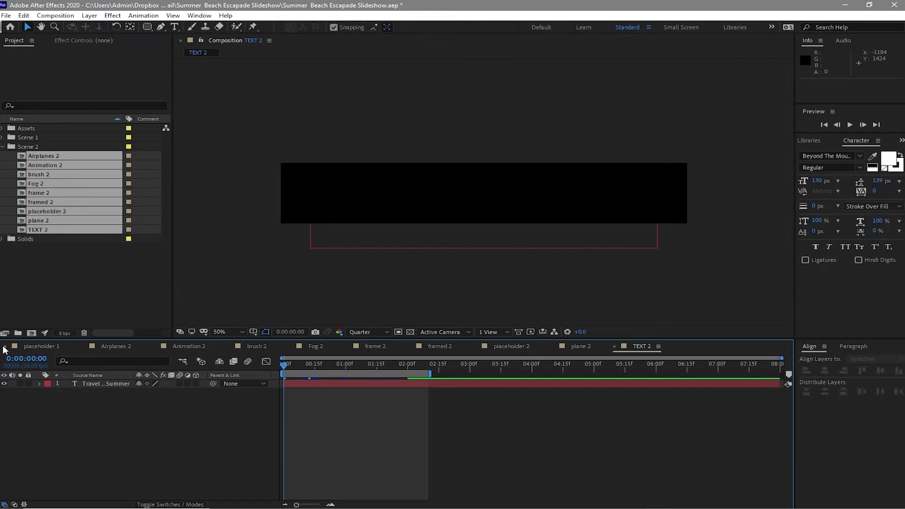
{"action": "left_click", "coordinate": [5, 349]}
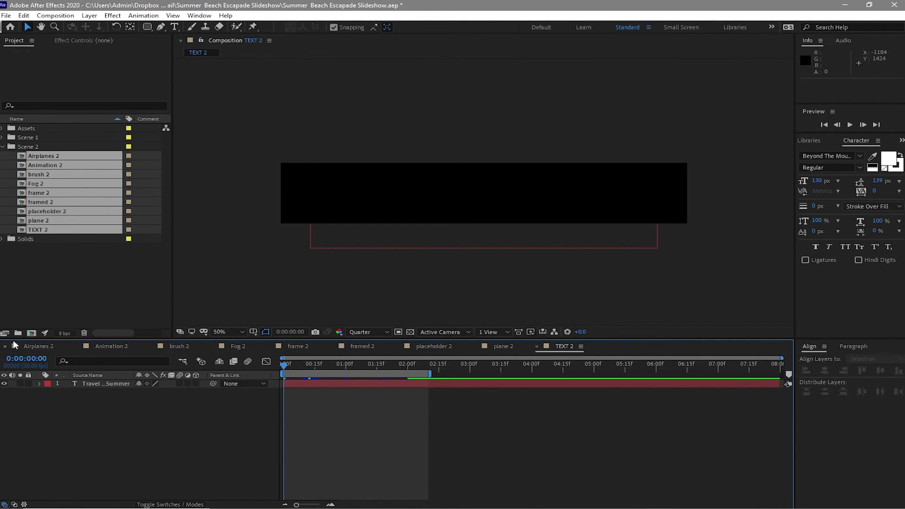
Reorder the open timelines as placeholder 2, frame 2, framed 2, brush 2, Airplanes 2, plane 2, Fog 2, TEXT 2, Animation 2
{"action": "left_click_drag", "start_coordinate": [427, 352], "coordinate": [55, 347]}
{"action": "left_click_drag", "start_coordinate": [115, 344], "coordinate": [580, 341]}
{"action": "left_click_drag", "start_coordinate": [298, 344], "coordinate": [176, 346]}
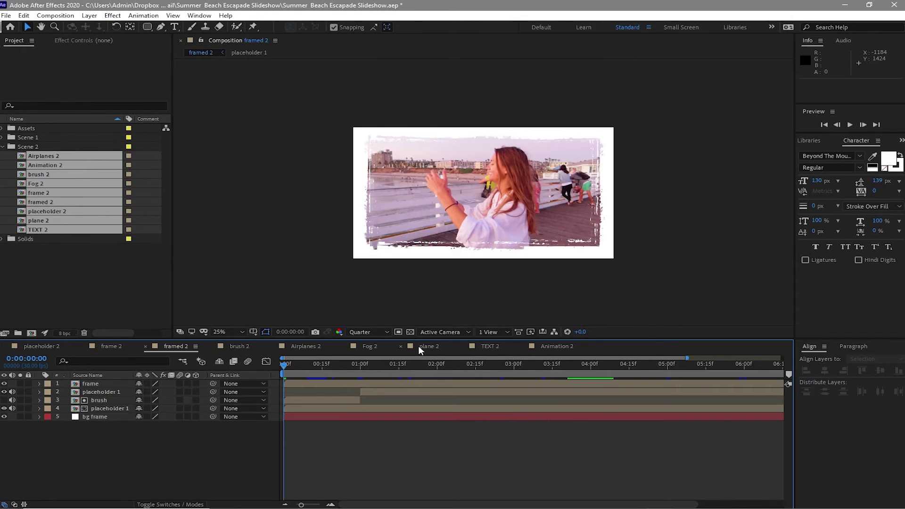
{"action": "left_click_drag", "start_coordinate": [420, 346], "coordinate": [342, 349]}
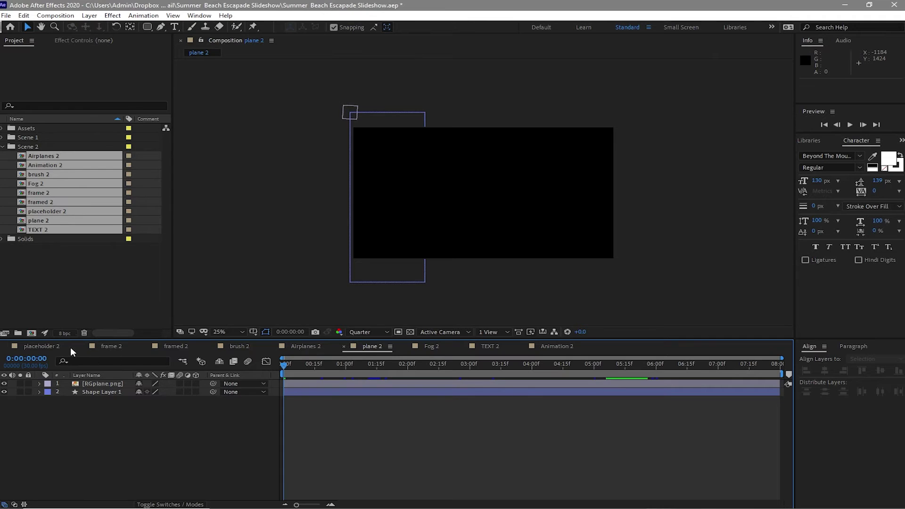
In the placeholder 2 composition, delete the 1.mp4 layer and add 2.mp4 from the clips folder instead
{"action": "left_click", "coordinate": [53, 346]}
{"action": "left_click", "coordinate": [3, 147]}
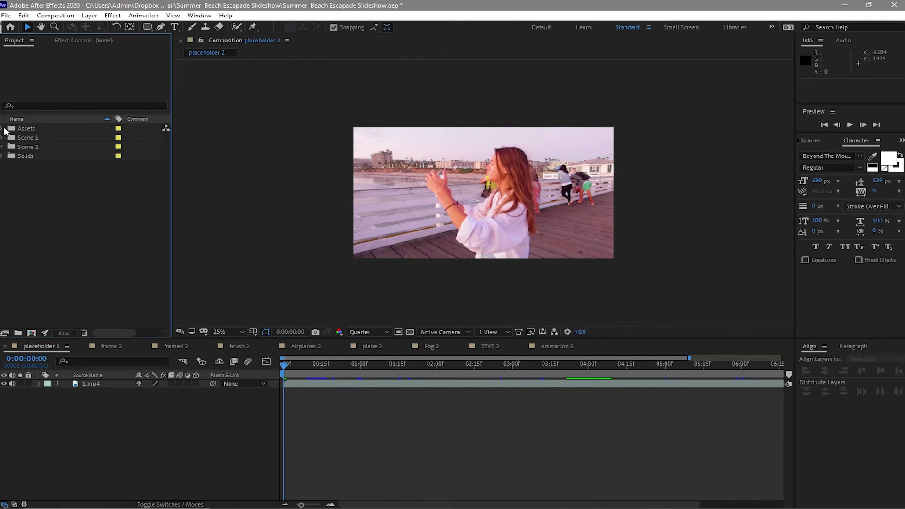
{"action": "left_click", "coordinate": [3, 129]}
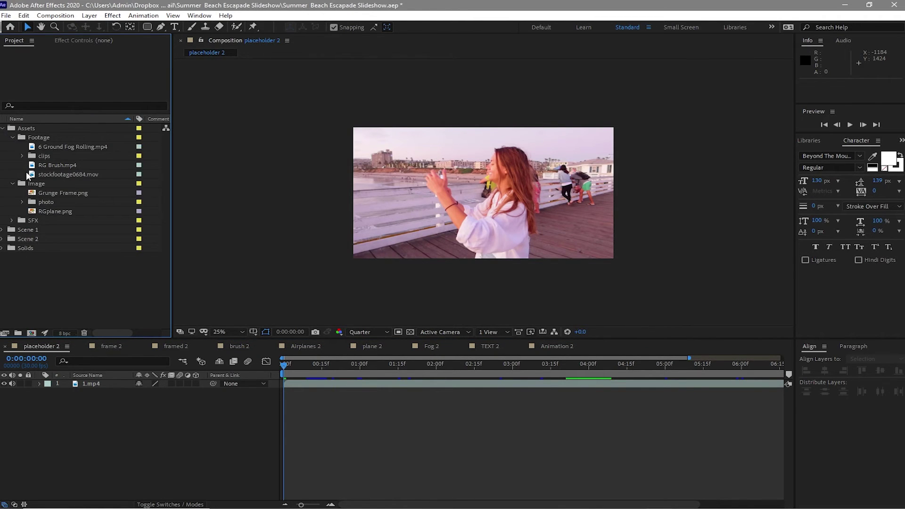
{"action": "left_click", "coordinate": [101, 382]}
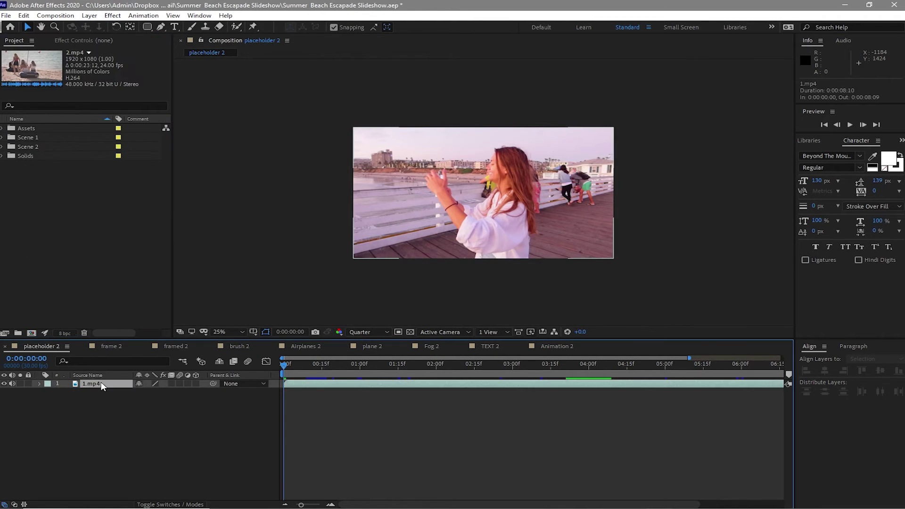
{"action": "left_click", "coordinate": [23, 15]}
{"action": "left_click", "coordinate": [21, 125]}
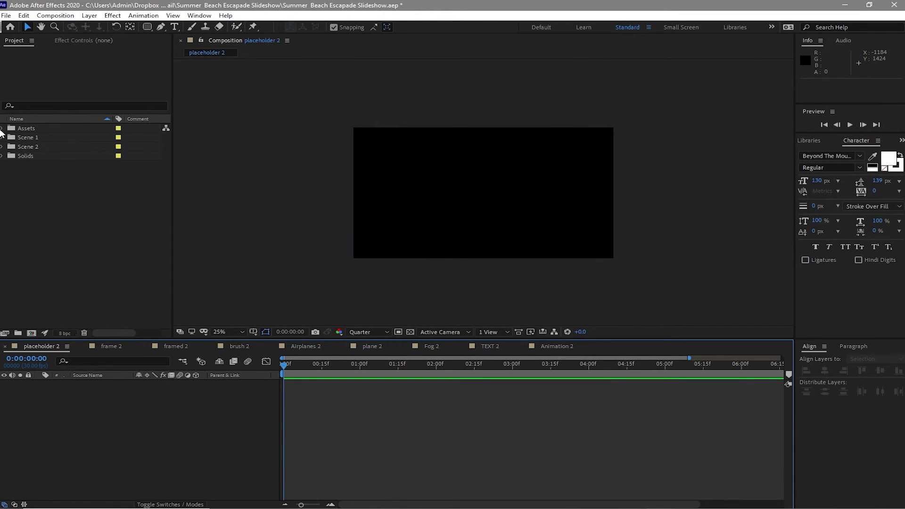
{"action": "left_click", "coordinate": [2, 128]}
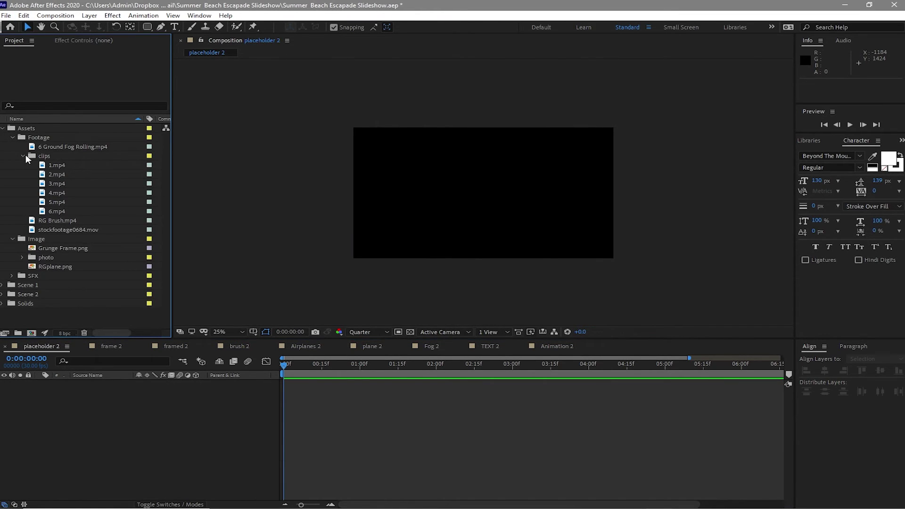
{"action": "left_click_drag", "start_coordinate": [49, 175], "coordinate": [87, 405]}
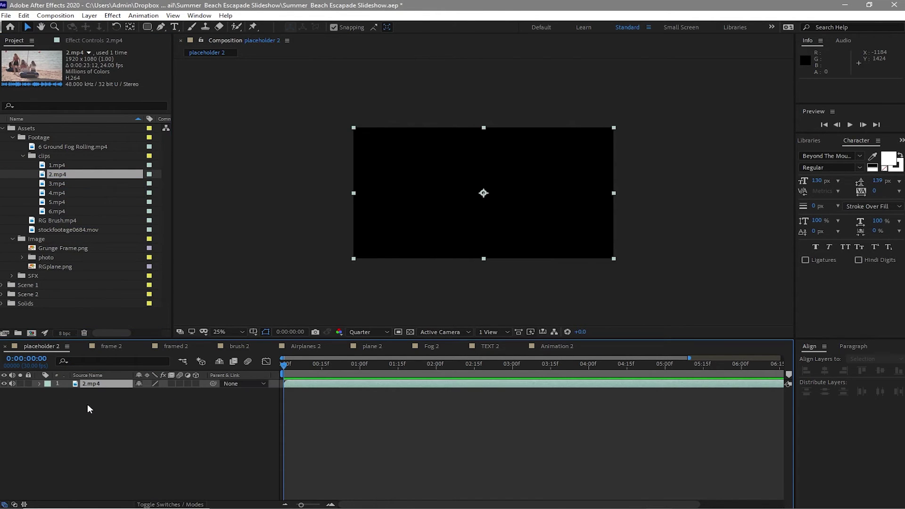
Close the frame 2 composition and replace the upper placeholder 1 layer in framed 2 with placeholder 2
{"action": "left_click", "coordinate": [120, 348]}
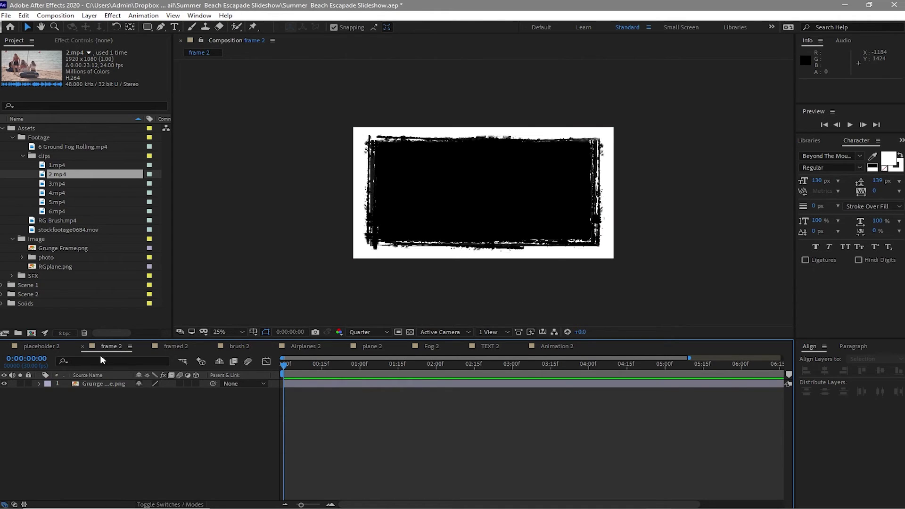
{"action": "left_click", "coordinate": [83, 348]}
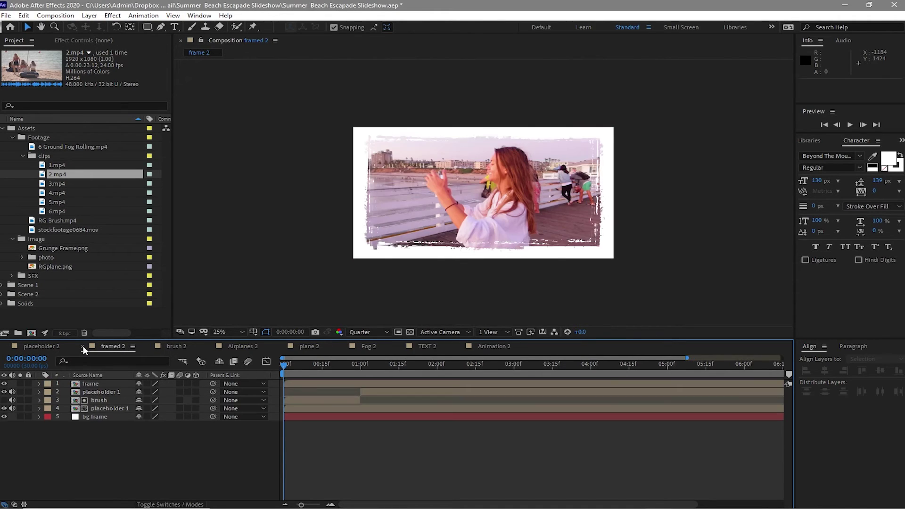
{"action": "left_click", "coordinate": [3, 294]}
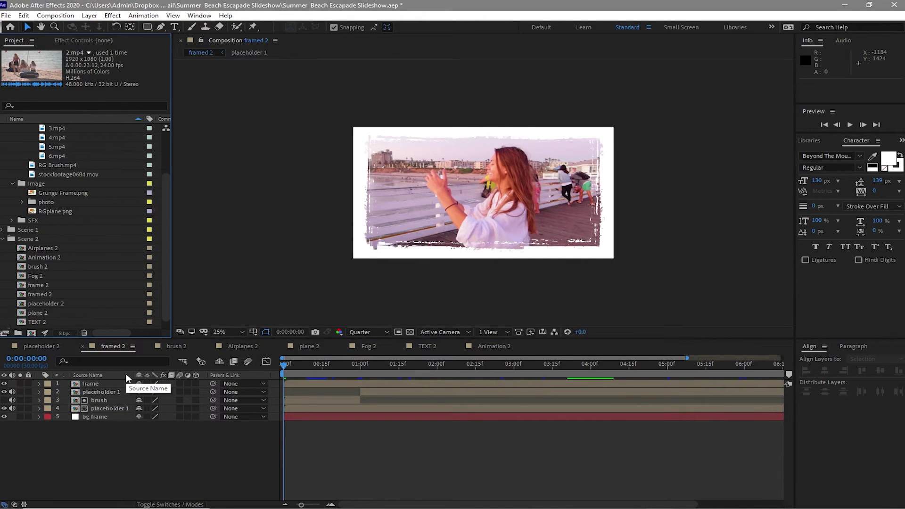
{"action": "left_click", "coordinate": [123, 392]}
{"action": "left_click", "coordinate": [121, 454]}
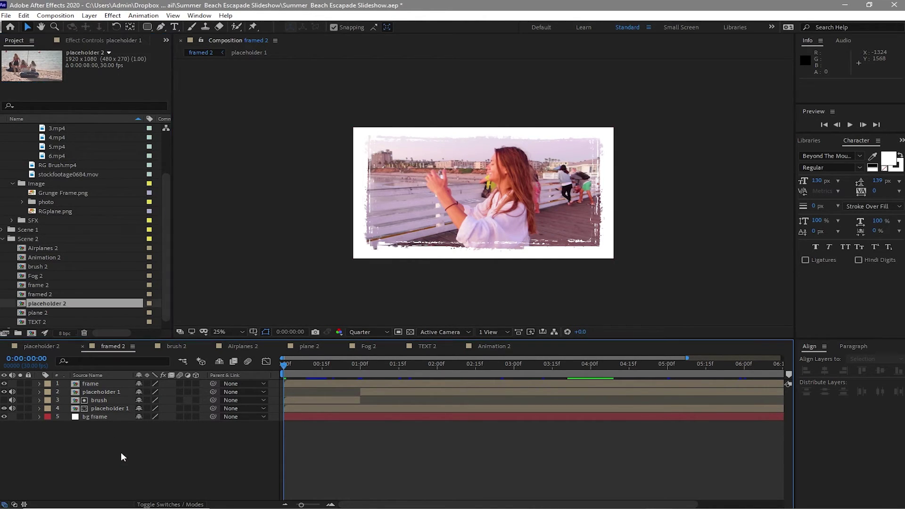
{"action": "left_click", "coordinate": [106, 391]}
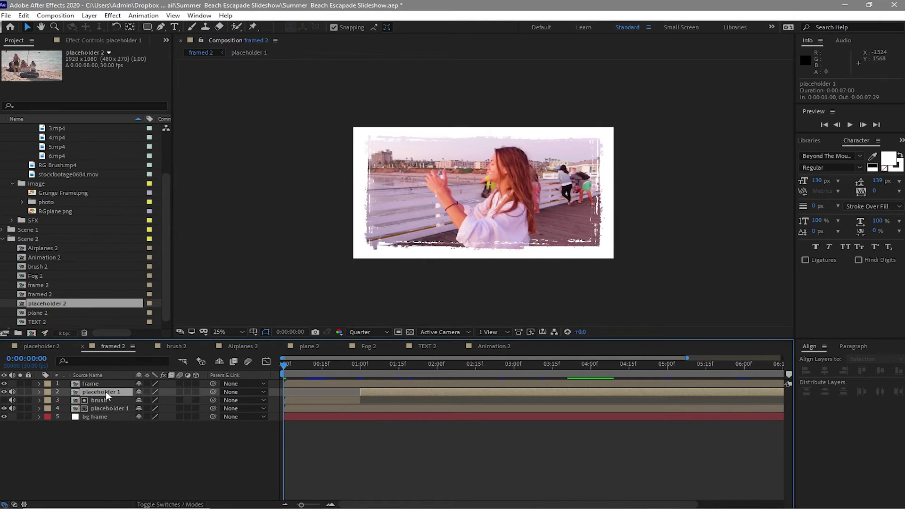
{"action": "left_click_drag", "start_coordinate": [72, 301], "coordinate": [84, 392]}
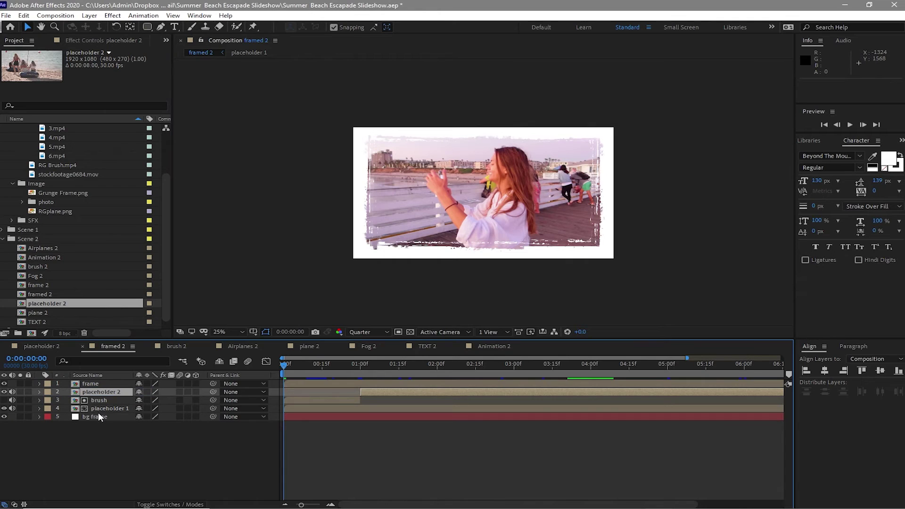
{"action": "left_click", "coordinate": [93, 383]}
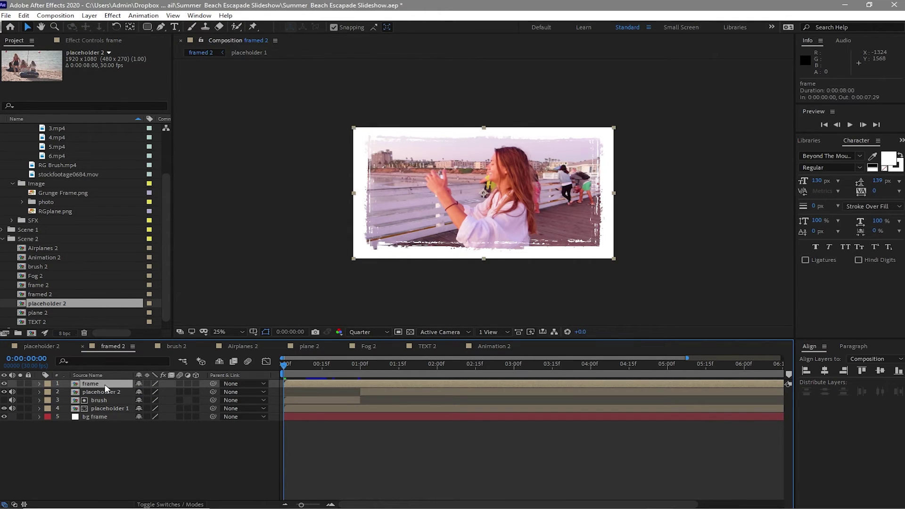
In the framed 2 composition, replace the frame layer with frame 2 and the brush layer with brush 2
{"action": "left_click", "coordinate": [66, 285]}
{"action": "left_click_drag", "start_coordinate": [65, 283], "coordinate": [83, 385]}
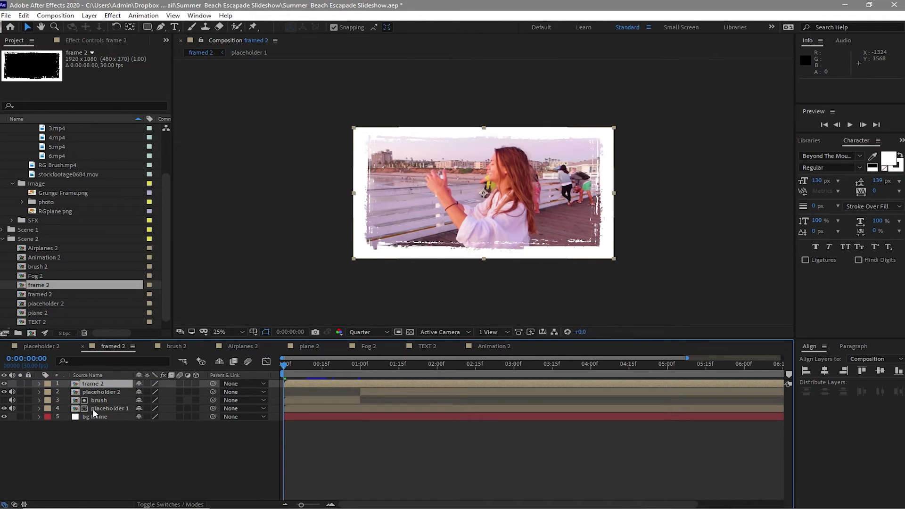
{"action": "left_click", "coordinate": [119, 401]}
{"action": "left_click_drag", "start_coordinate": [58, 268], "coordinate": [87, 404]}
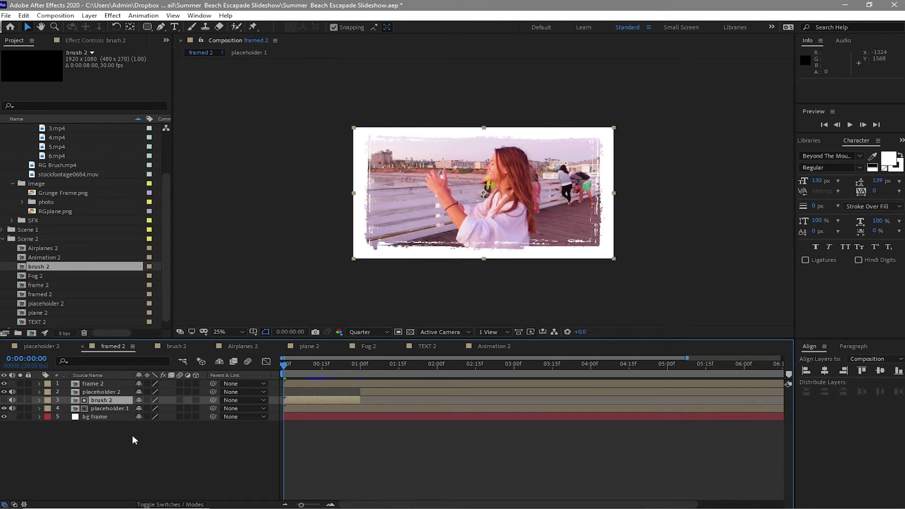
Close the brush 2, plane 2 and Fog 2 compositions in the timeline
{"action": "left_click", "coordinate": [148, 347]}
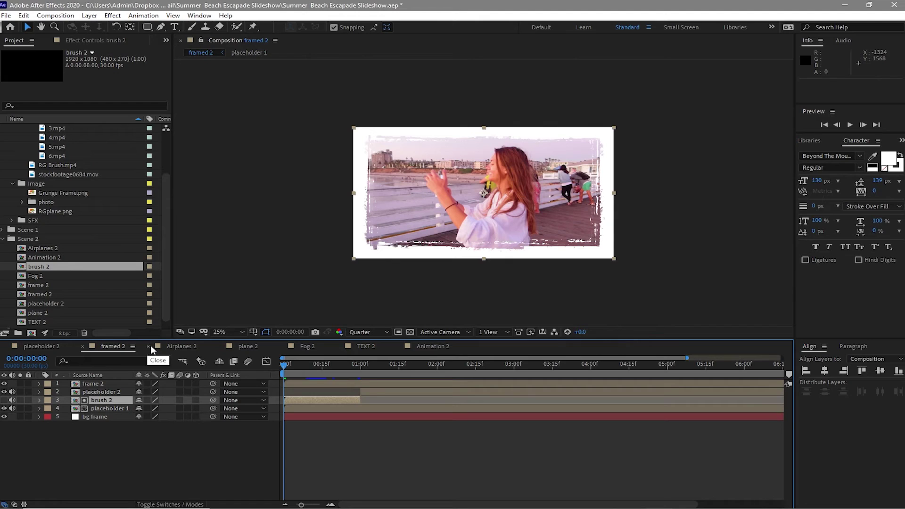
{"action": "left_click", "coordinate": [220, 347]}
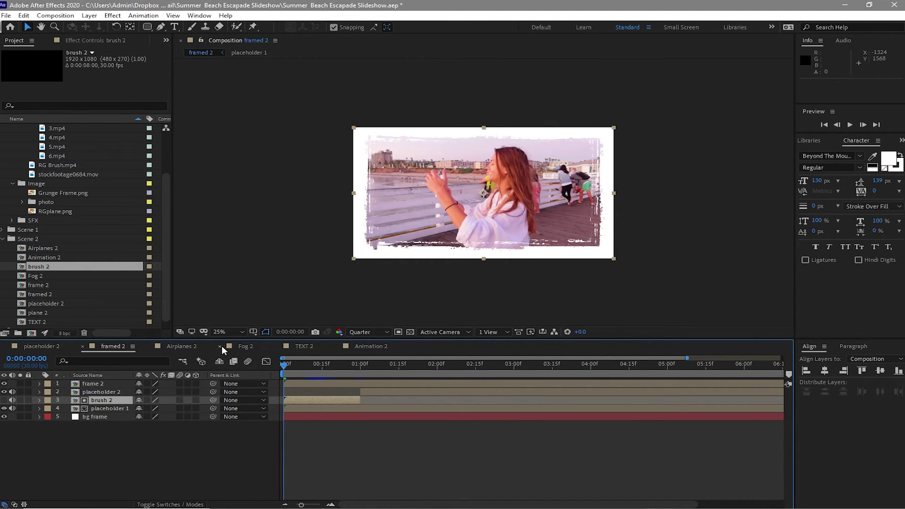
{"action": "left_click", "coordinate": [221, 346]}
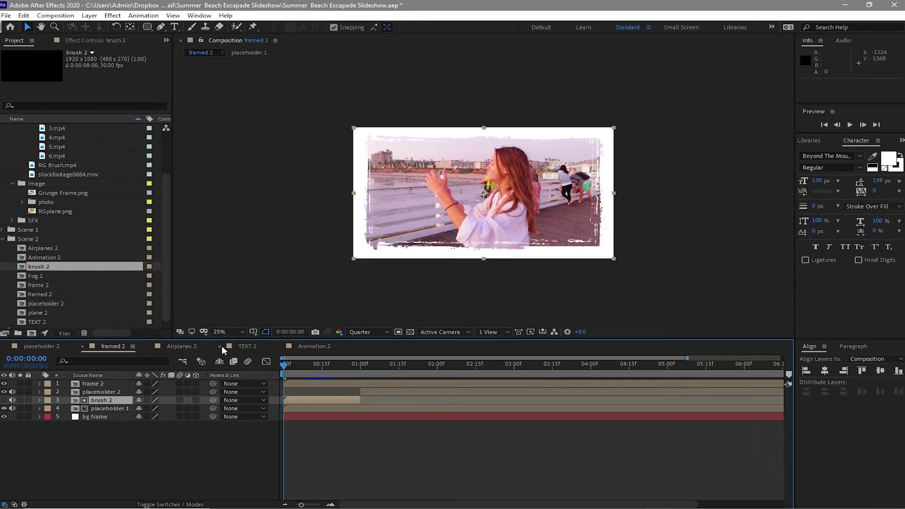
In the Airplanes 2 composition, set the plane 2 layer's rotation to -47° and preview the motion
{"action": "left_click", "coordinate": [173, 347]}
{"action": "left_click", "coordinate": [511, 374]}
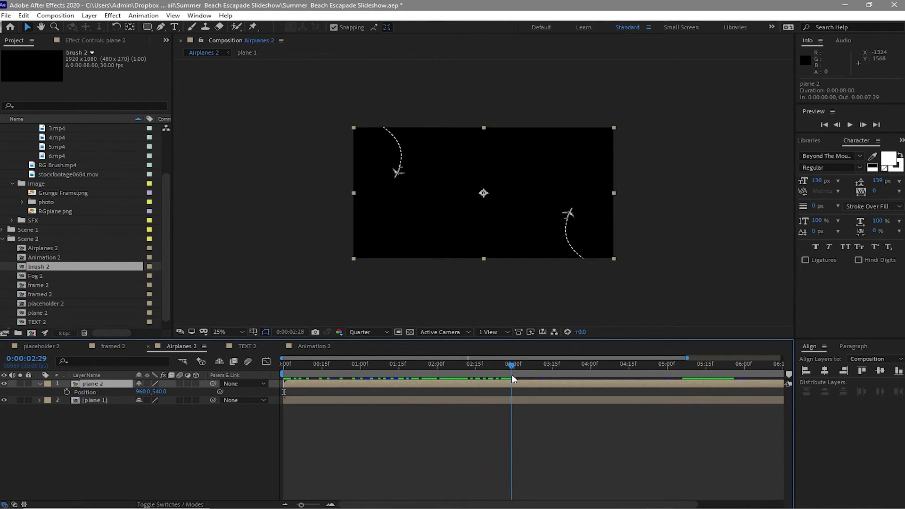
{"action": "left_click_drag", "start_coordinate": [512, 375], "coordinate": [516, 375]}
{"action": "key", "text": "r"}
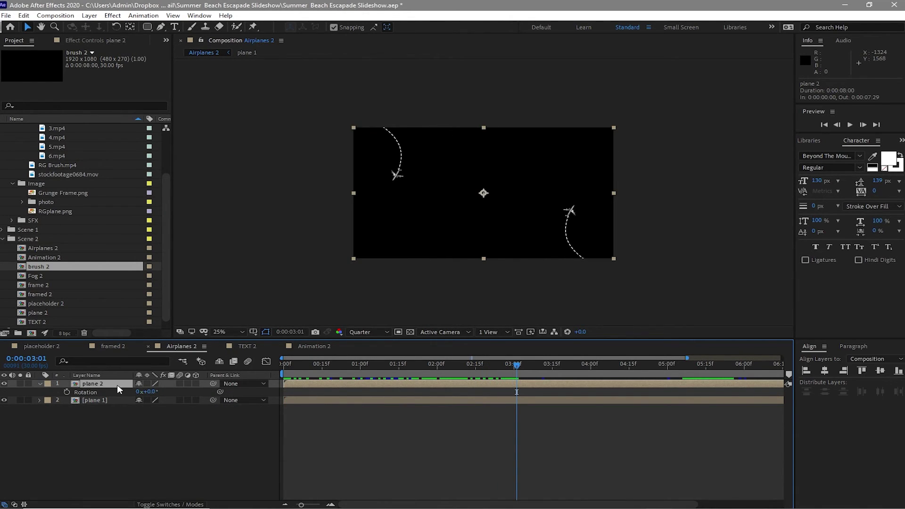
{"action": "left_click_drag", "start_coordinate": [151, 397], "coordinate": [152, 419]}
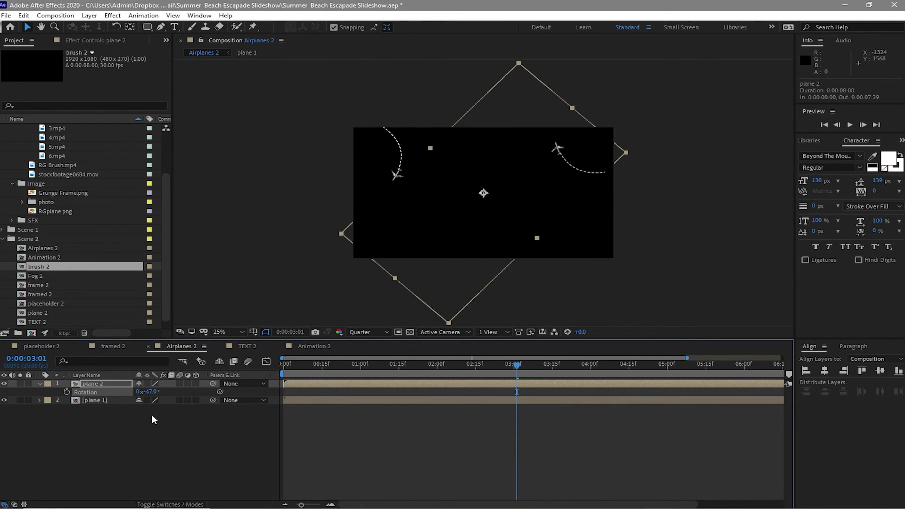
{"action": "key", "text": "space"}
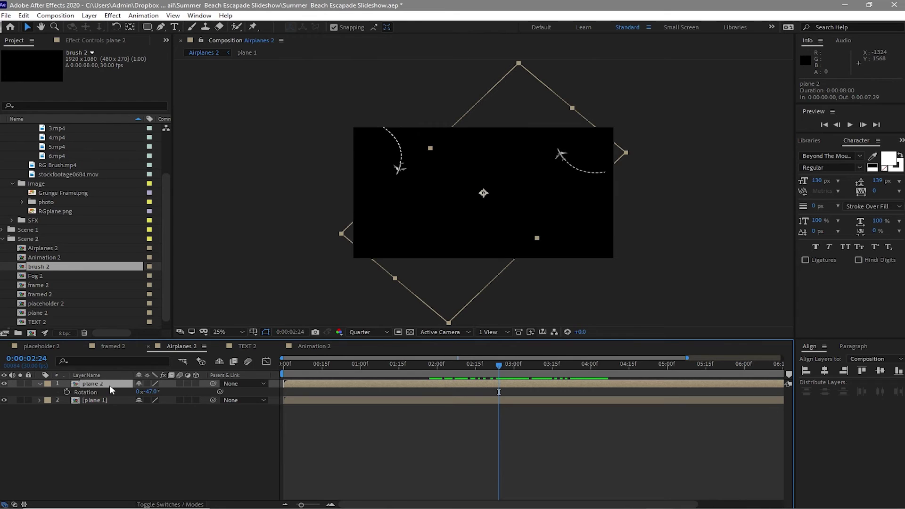
Set the plane 2 layer's position in Airplanes 2 to 451, 1162 and scrub through the flight path
{"action": "key", "text": "p"}
{"action": "left_click_drag", "start_coordinate": [159, 392], "coordinate": [123, 392]}
{"action": "left_click_drag", "start_coordinate": [498, 377], "coordinate": [428, 364]}
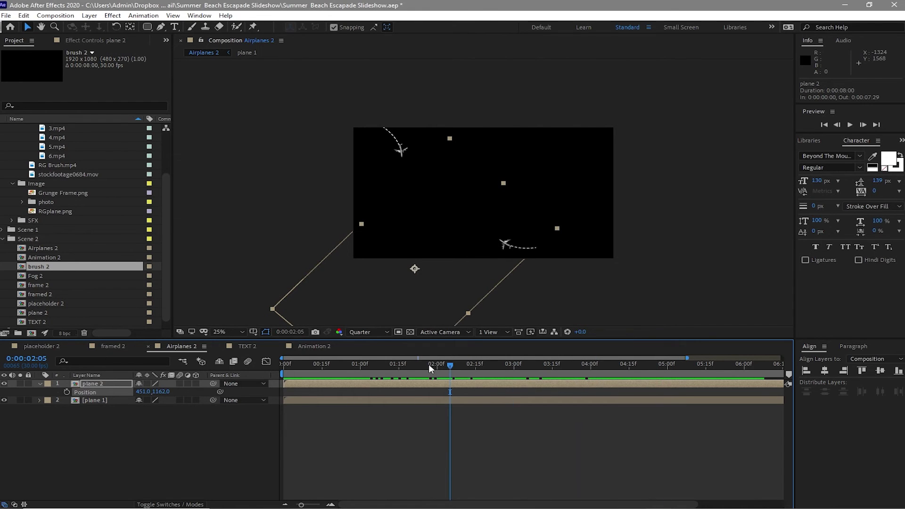
In the TEXT 2 composition, replace the "Travel Beach Summer" title with "Summer Ecapade"
{"action": "left_click", "coordinate": [240, 346]}
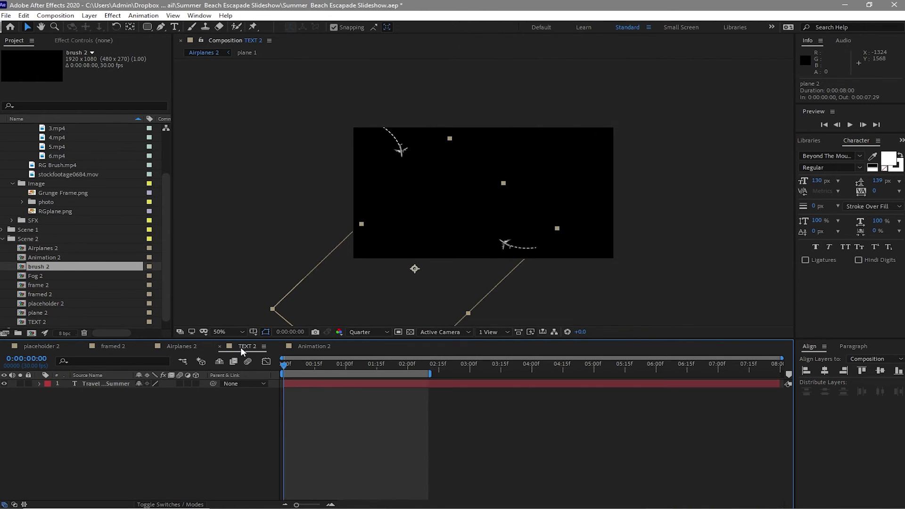
{"action": "left_click", "coordinate": [120, 385]}
{"action": "double_click", "coordinate": [119, 383]}
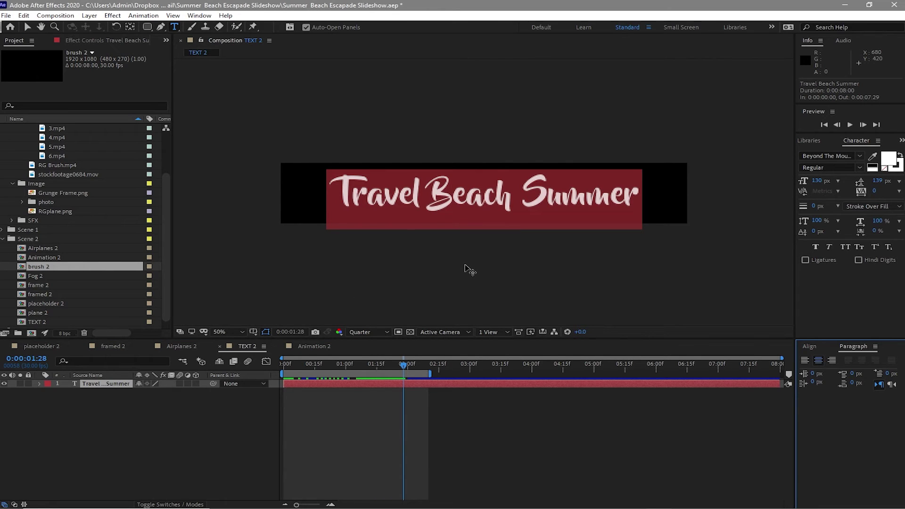
{"action": "type", "text": "S"}
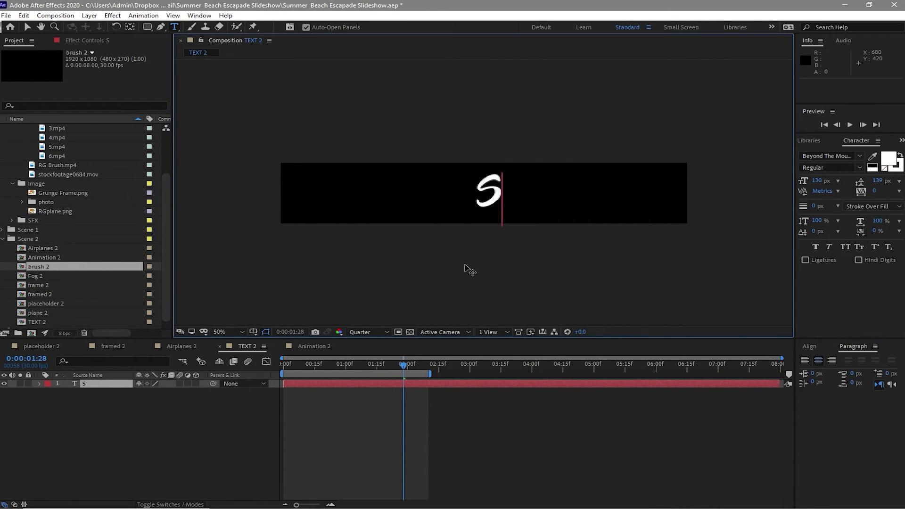
{"action": "type", "text": "ummer"}
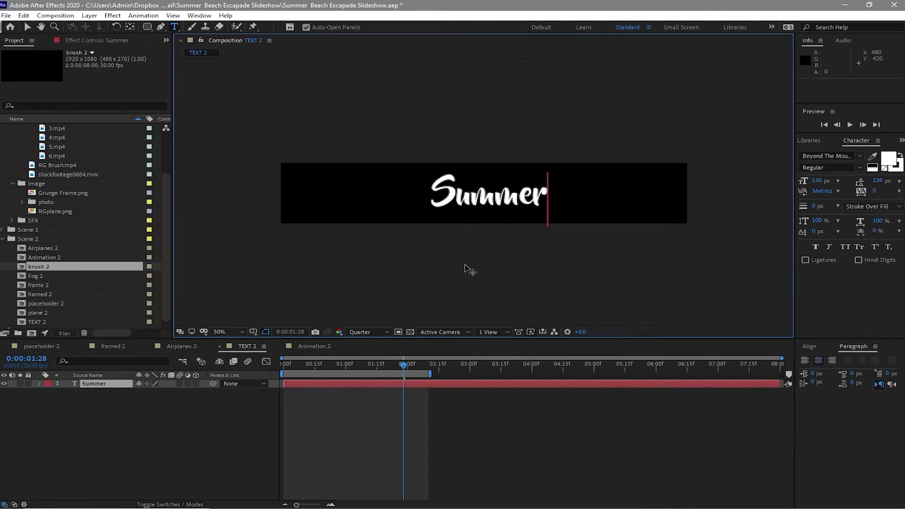
{"action": "type", "text": " E"}
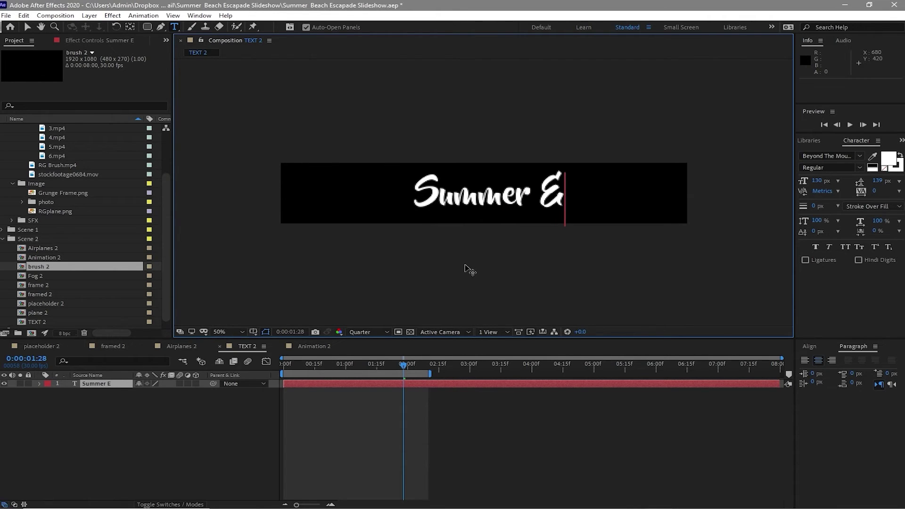
{"action": "type", "text": "capade"}
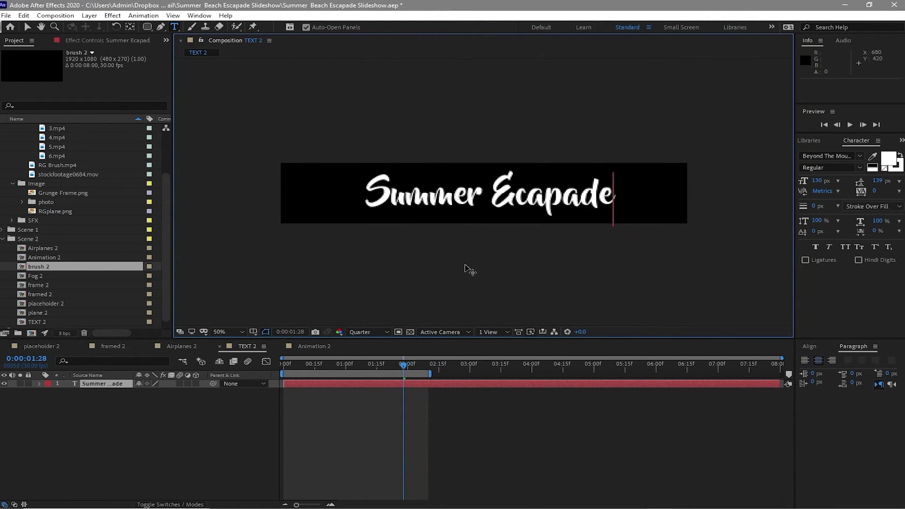
{"action": "key", "text": "Escape"}
{"action": "key", "text": "v"}
In the Animation 2 composition, replace the TEXT 1 layer with TEXT 2 and the framed 1 layer with framed 2
{"action": "left_click", "coordinate": [313, 346]}
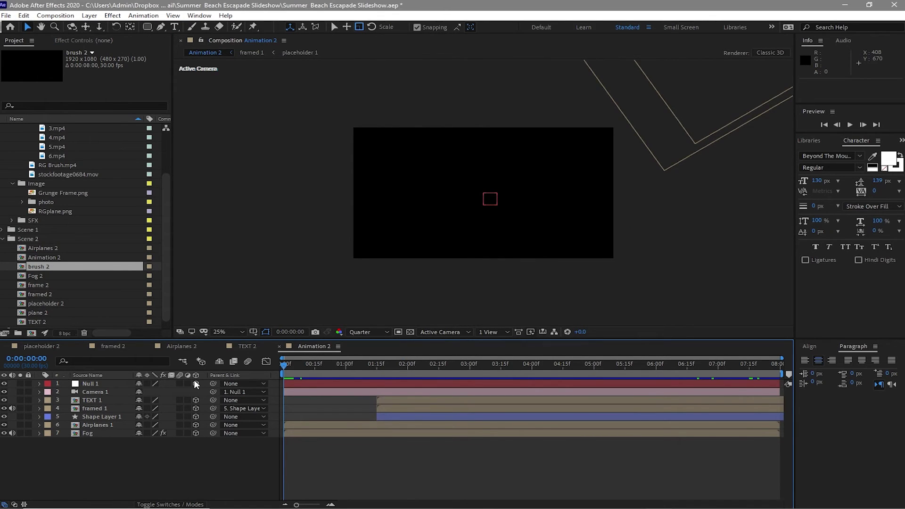
{"action": "left_click", "coordinate": [112, 401]}
{"action": "left_click_drag", "start_coordinate": [59, 321], "coordinate": [91, 403]}
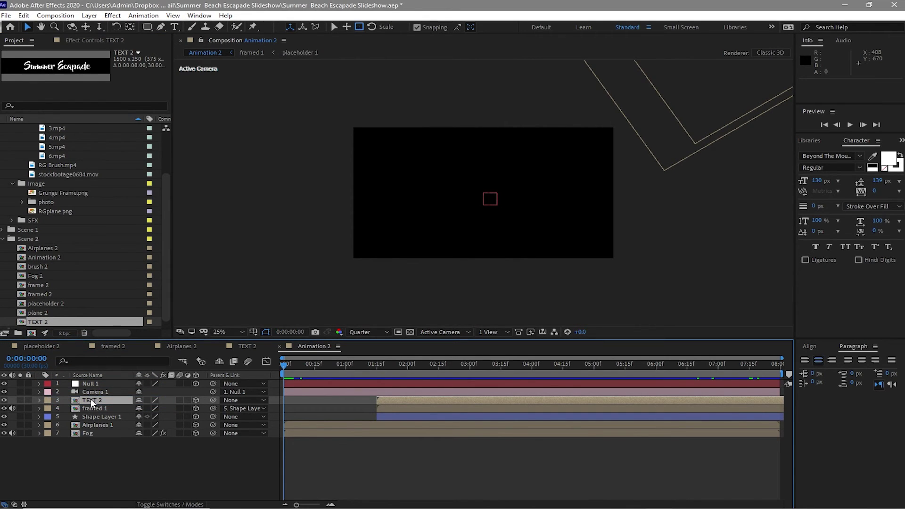
{"action": "left_click", "coordinate": [91, 409]}
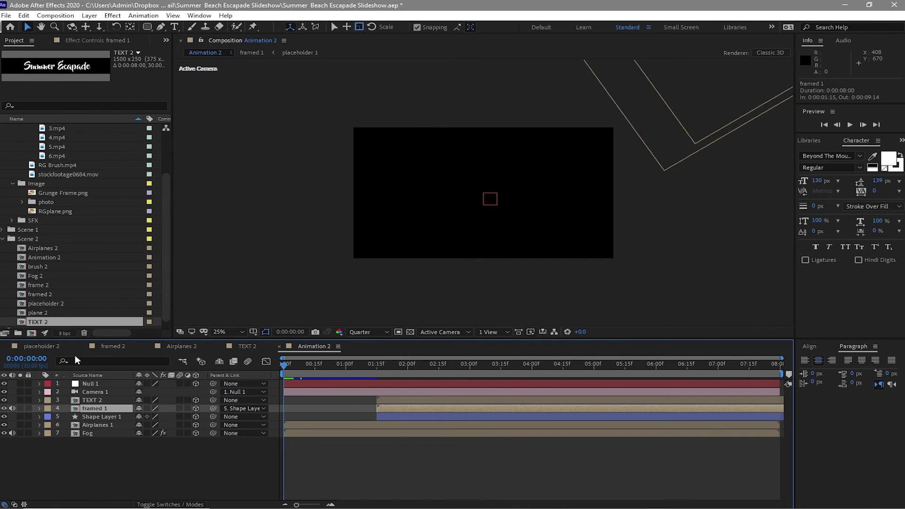
{"action": "left_click", "coordinate": [54, 295]}
{"action": "left_click_drag", "start_coordinate": [55, 295], "coordinate": [69, 410]}
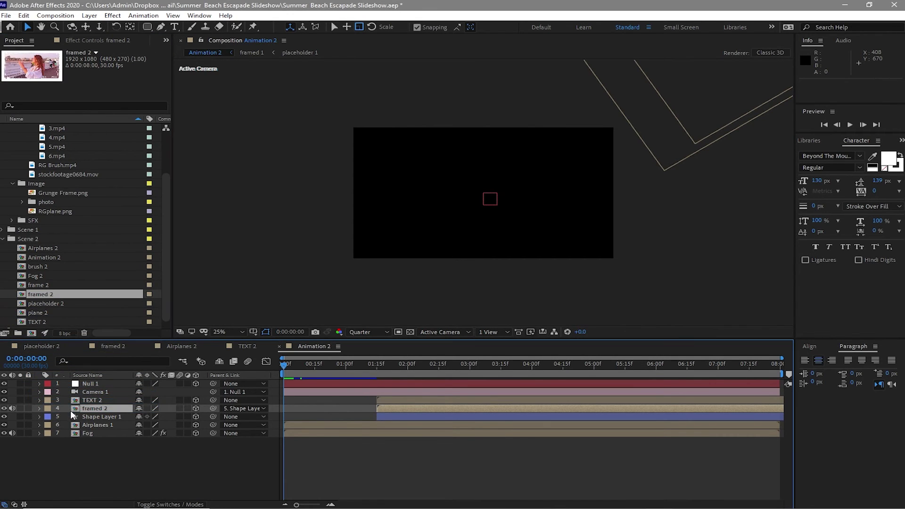
Replace Animation 2's Airplanes 1 layer with Airplanes 2 and its Fog layer with Fog 2
{"action": "left_click", "coordinate": [99, 425]}
{"action": "left_click_drag", "start_coordinate": [51, 248], "coordinate": [80, 426]}
{"action": "left_click", "coordinate": [94, 434]}
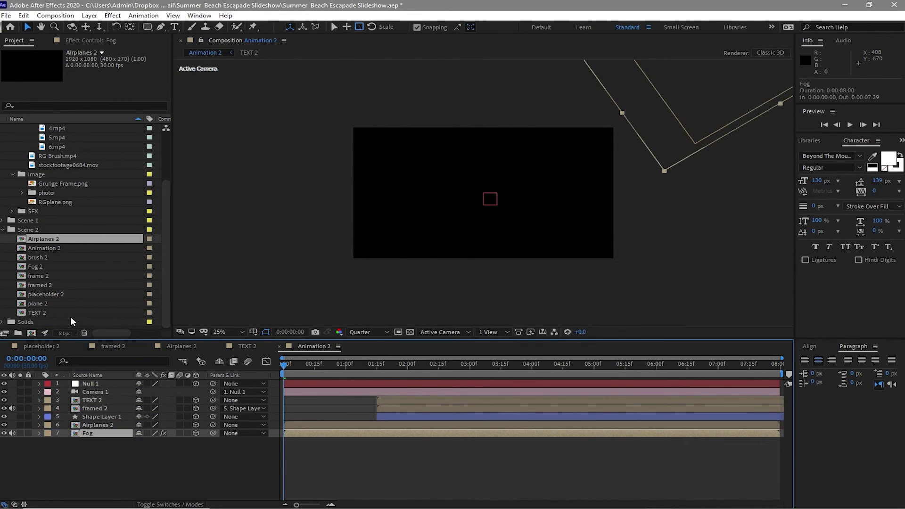
{"action": "left_click_drag", "start_coordinate": [56, 267], "coordinate": [81, 445]}
{"action": "left_click_drag", "start_coordinate": [371, 366], "coordinate": [426, 350]}
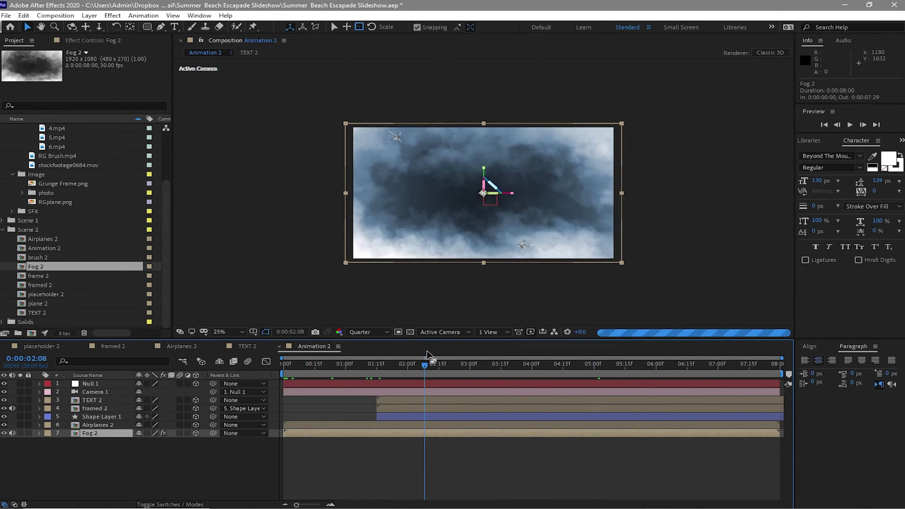
Create a new composition named Final Animation with a duration of 0:00:16:00
{"action": "left_click", "coordinate": [55, 15]}
{"action": "left_click", "coordinate": [61, 25]}
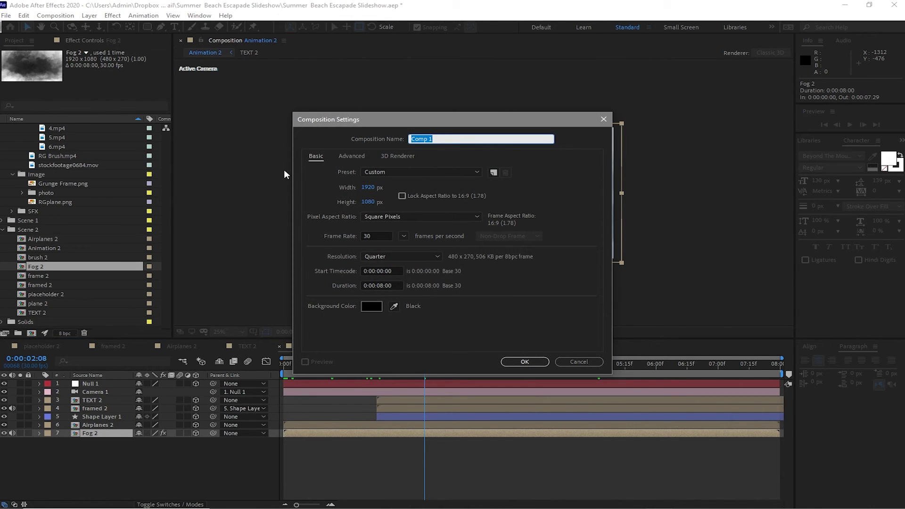
{"action": "type", "text": "Final Animation"}
{"action": "left_click", "coordinate": [383, 286]}
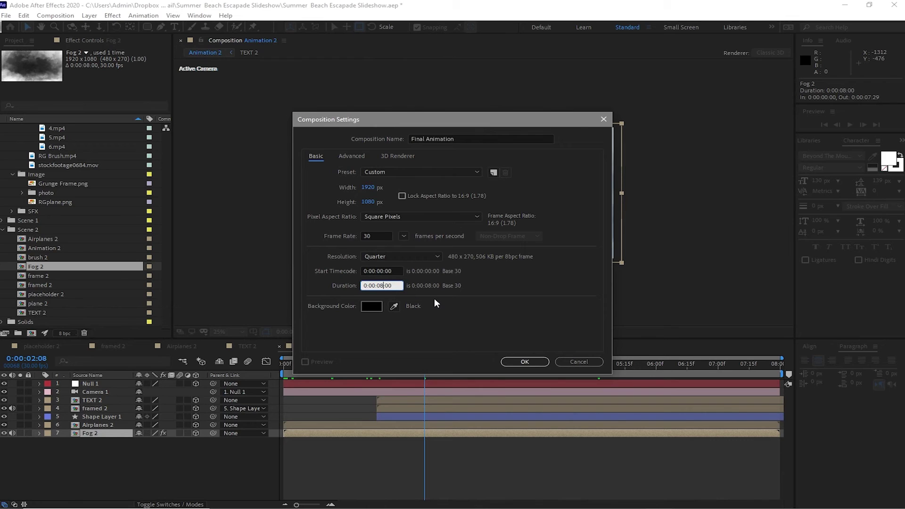
{"action": "key", "text": "BackSpace"}
{"action": "key", "text": "BackSpace"}
{"action": "type", "text": "16"}
{"action": "left_click", "coordinate": [525, 361]}
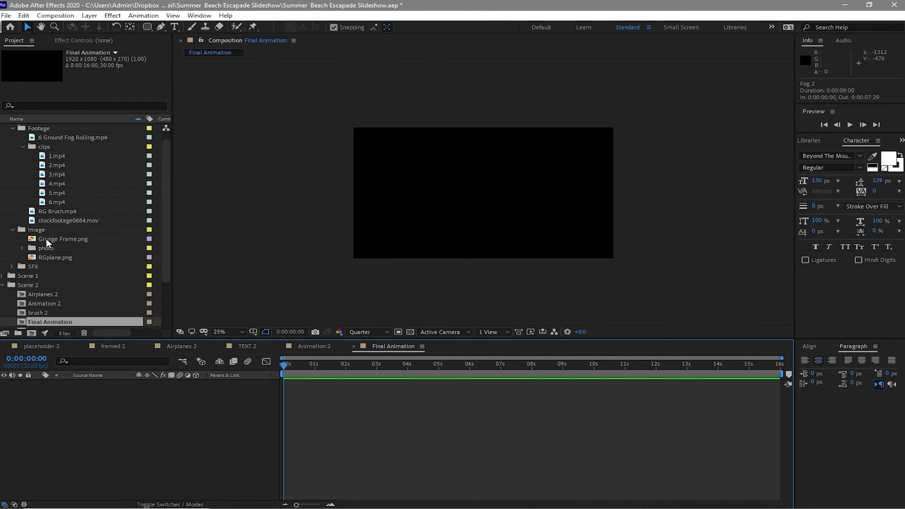
Add Animation 1 and Animation 2 to Final Animation, placing Animation 2 directly after Animation 1 at 8 seconds
{"action": "left_click", "coordinate": [12, 129]}
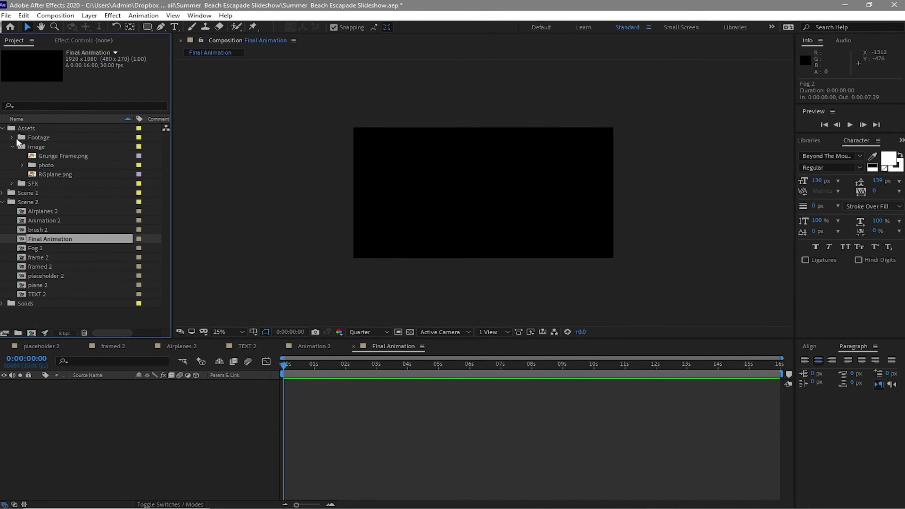
{"action": "left_click", "coordinate": [3, 128]}
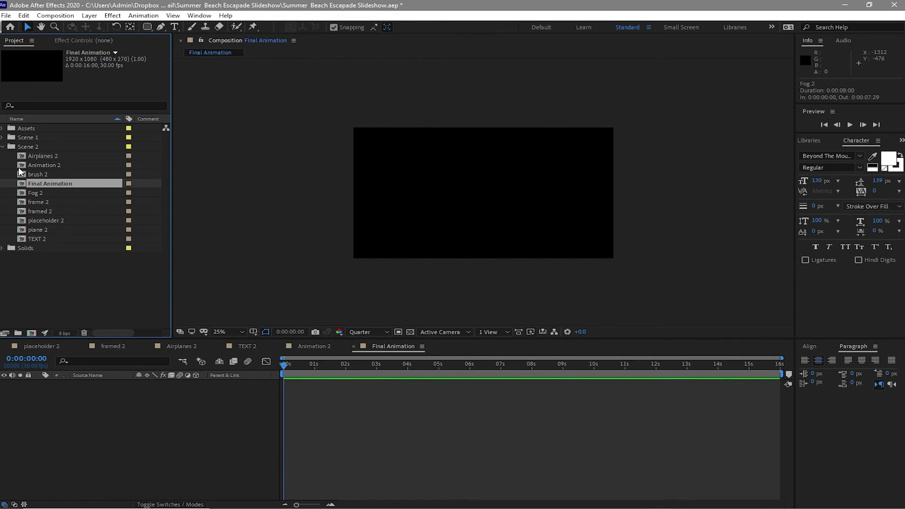
{"action": "left_click", "coordinate": [4, 138]}
{"action": "left_click_drag", "start_coordinate": [32, 160], "coordinate": [100, 401]}
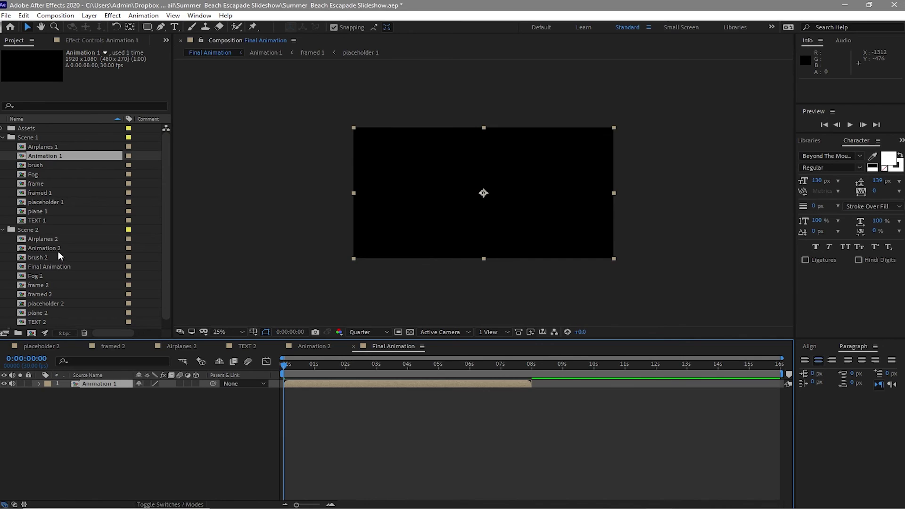
{"action": "left_click_drag", "start_coordinate": [58, 251], "coordinate": [107, 393]}
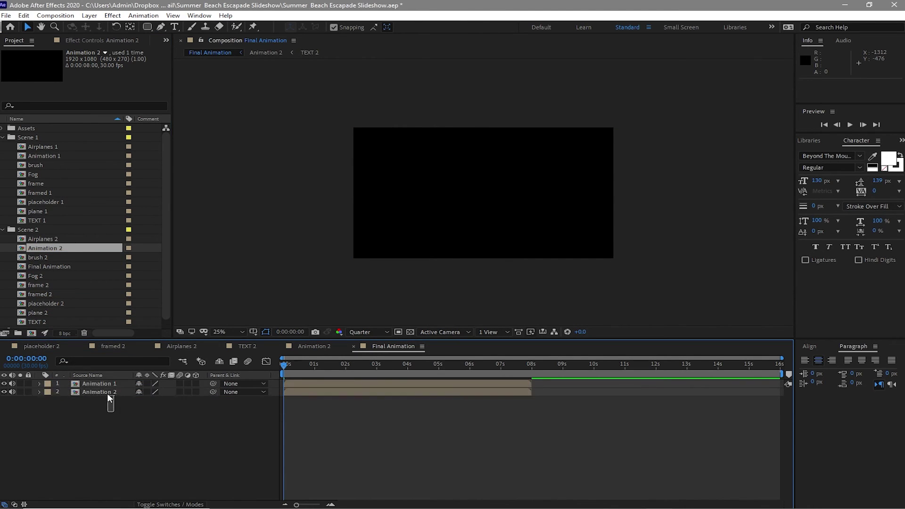
{"action": "left_click", "coordinate": [340, 402]}
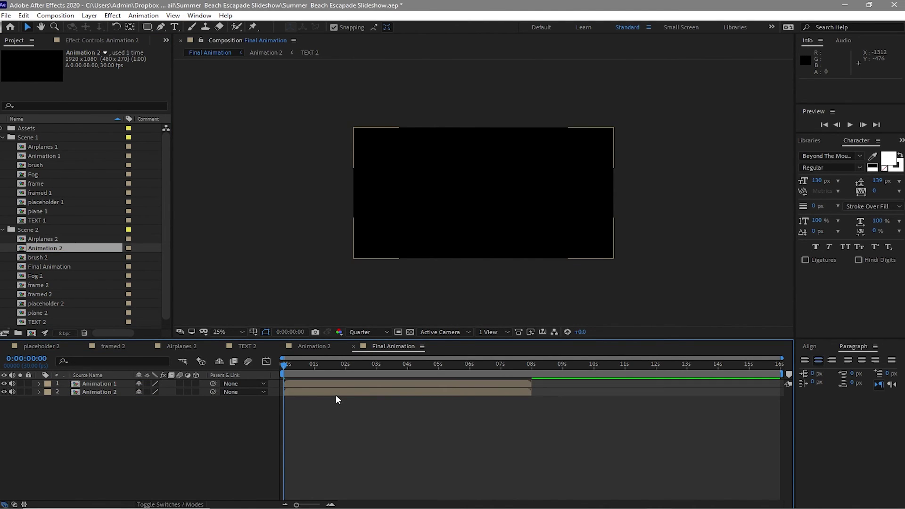
{"action": "left_click_drag", "start_coordinate": [335, 392], "coordinate": [581, 404]}
Apply the CC Image Wipe transition effect to the Animation 1 layer in Final Animation
{"action": "left_click", "coordinate": [111, 386]}
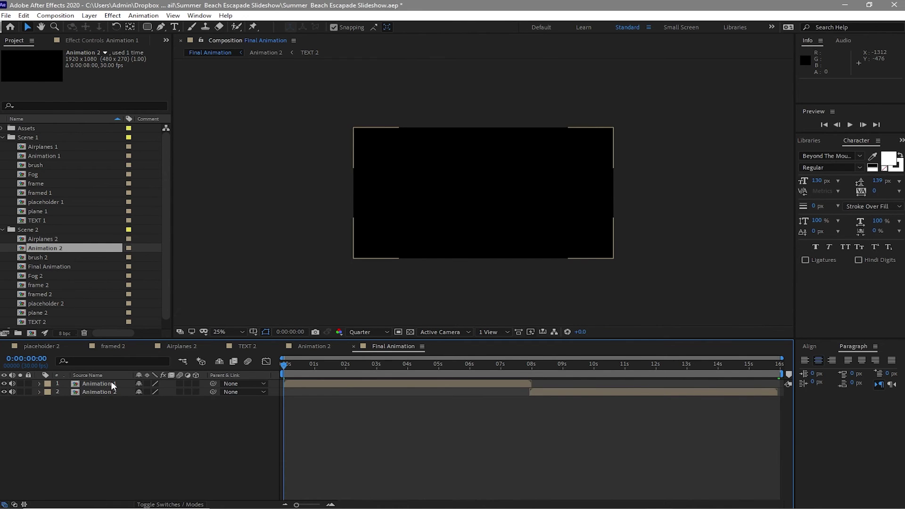
{"action": "left_click", "coordinate": [112, 385]}
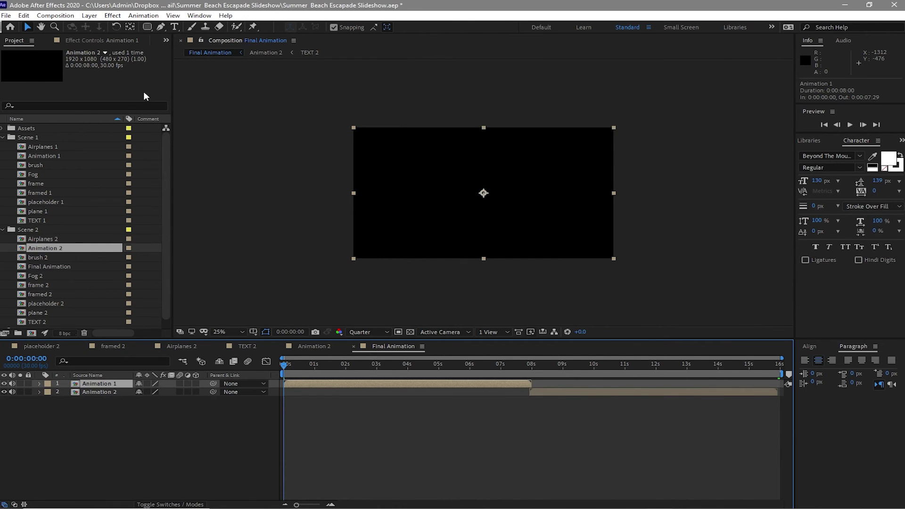
{"action": "left_click", "coordinate": [113, 16]}
{"action": "mouse_move", "coordinate": [235, 301]}
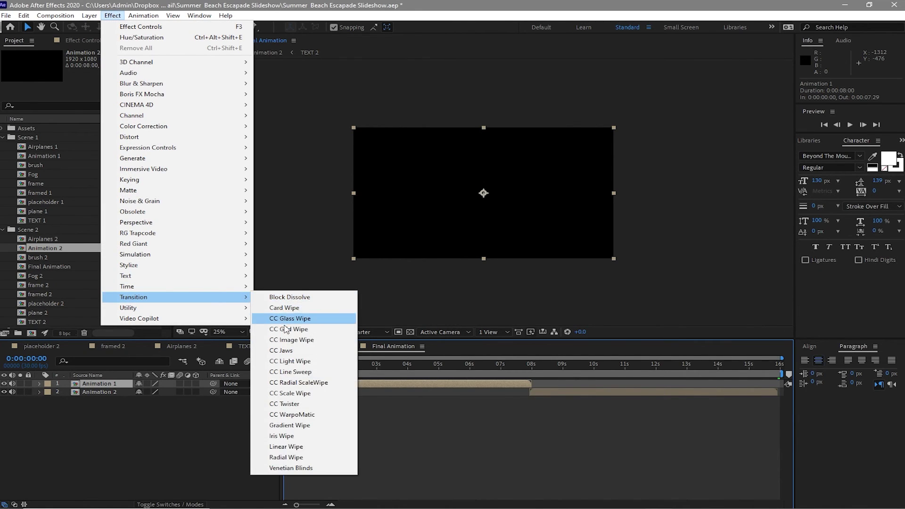
{"action": "left_click", "coordinate": [290, 339]}
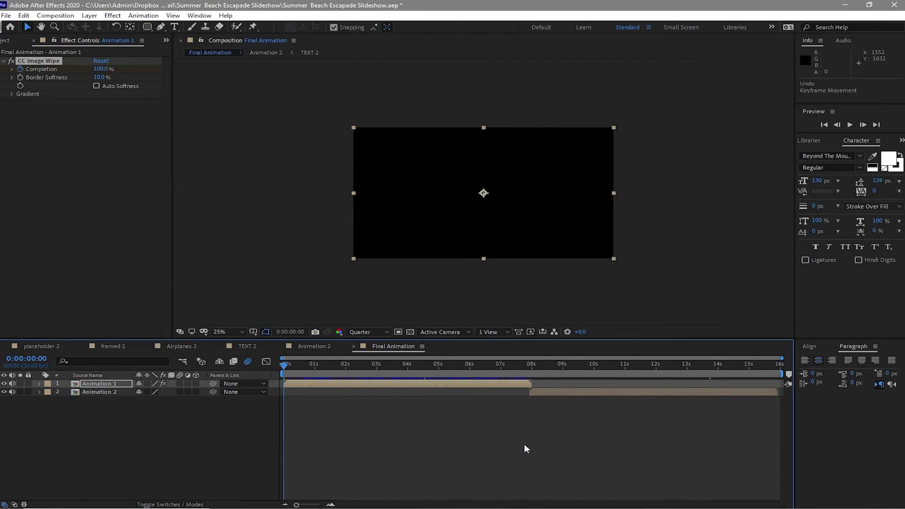
In Animation 2, shift Null 1's closing Position and Orientation keyframes so the exit movement starts at 0:00:06:29
{"action": "left_click", "coordinate": [317, 347]}
{"action": "left_click_drag", "start_coordinate": [594, 392], "coordinate": [713, 392]}
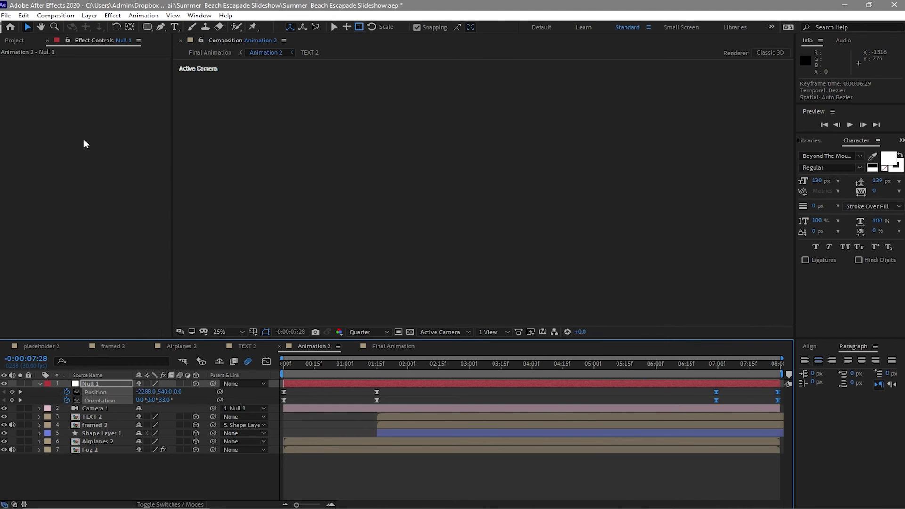
In Animation 1, shift Null 1's closing Position and Orientation keyframes so the exit movement ends at 0:00:07:29
{"action": "left_click", "coordinate": [13, 41]}
{"action": "double_click", "coordinate": [29, 156]}
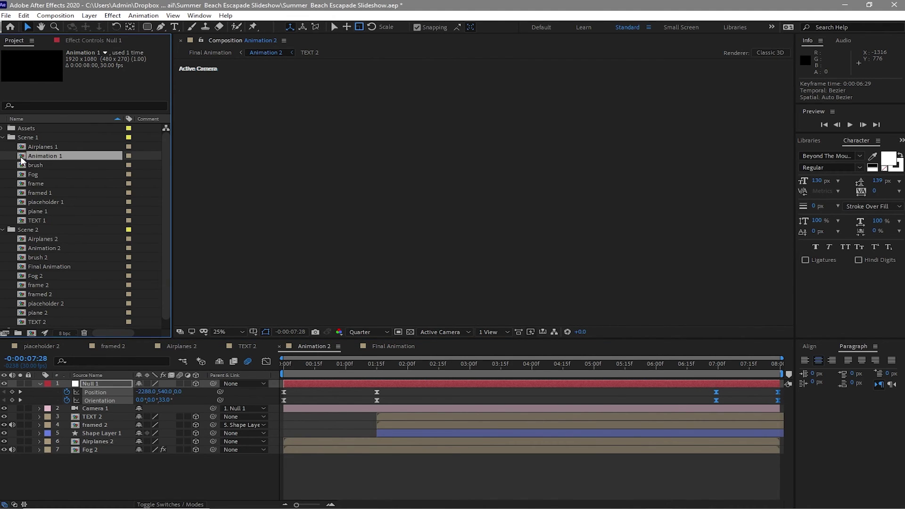
{"action": "key", "text": "u"}
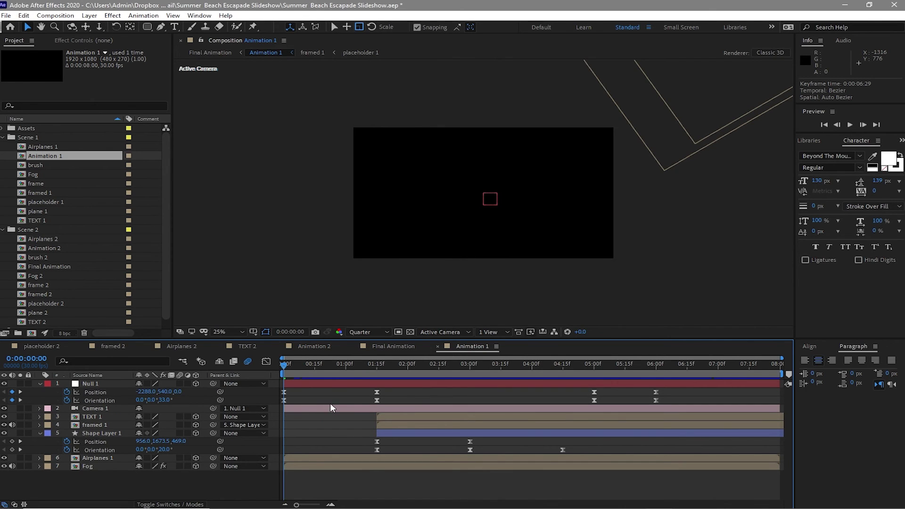
{"action": "left_click_drag", "start_coordinate": [554, 391], "coordinate": [776, 394]}
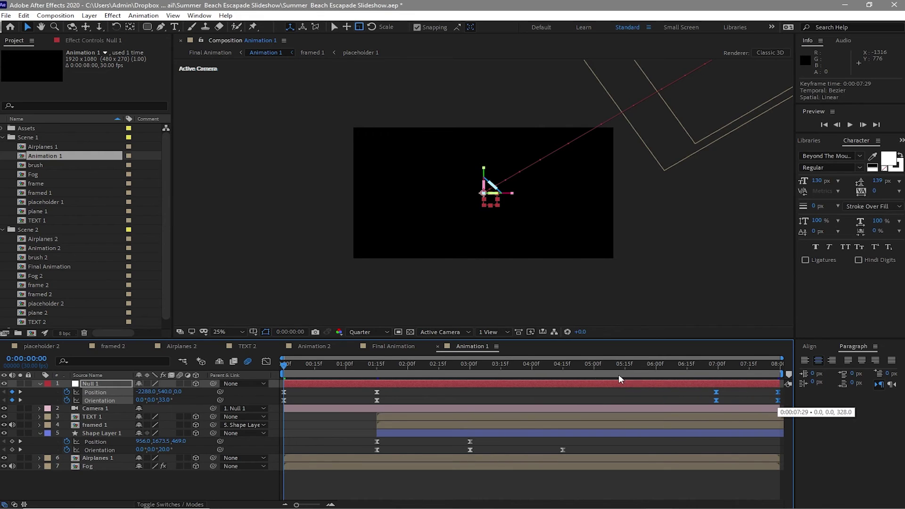
In Final Animation, keyframe Animation 1's CC Image Wipe Completion so the closing wipe starts at 0:00:07:00 and reaches 100% at 0:00:08:00
{"action": "left_click", "coordinate": [394, 347]}
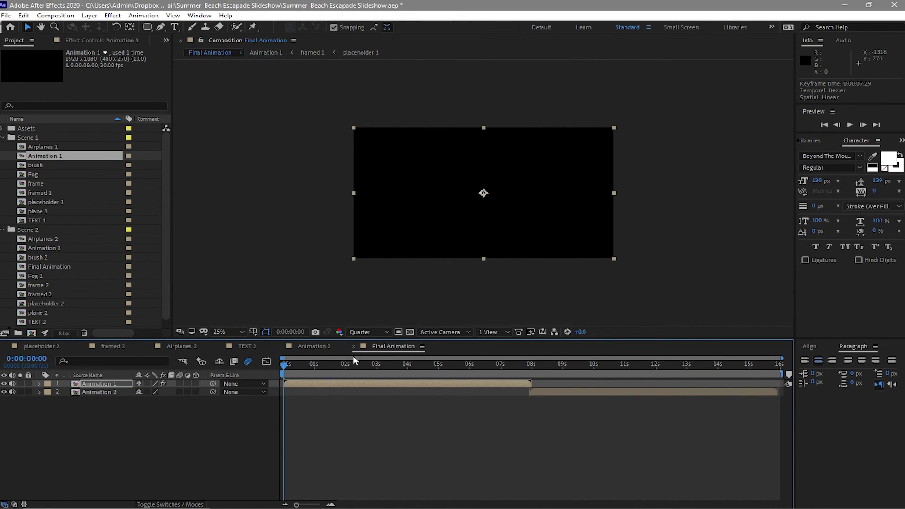
{"action": "left_click", "coordinate": [503, 370]}
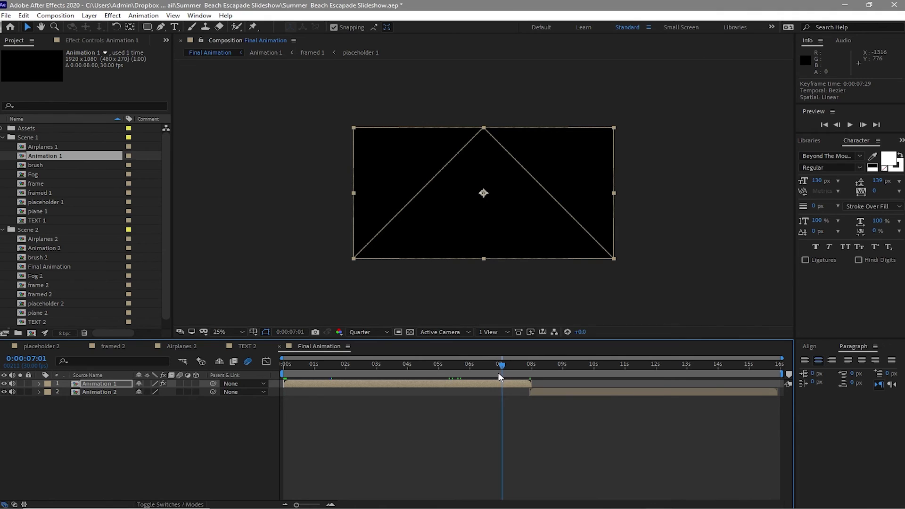
{"action": "left_click", "coordinate": [501, 376]}
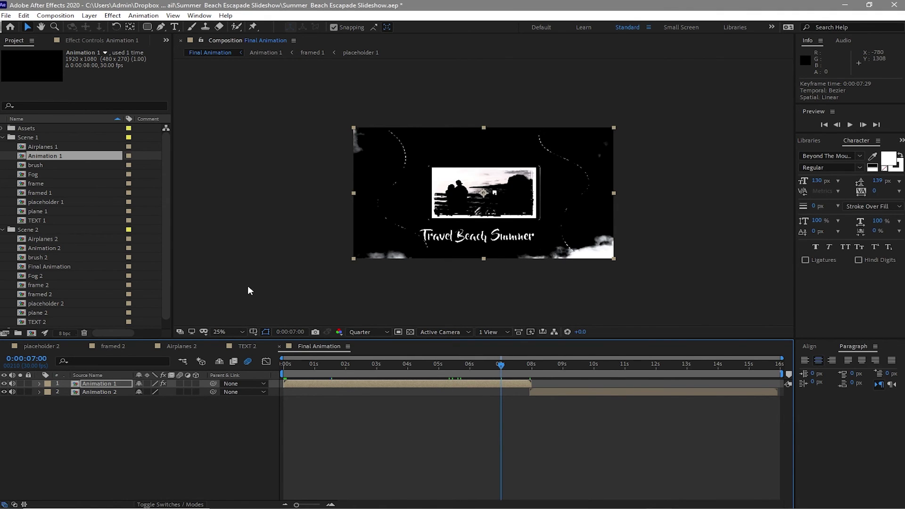
{"action": "key", "text": "F3"}
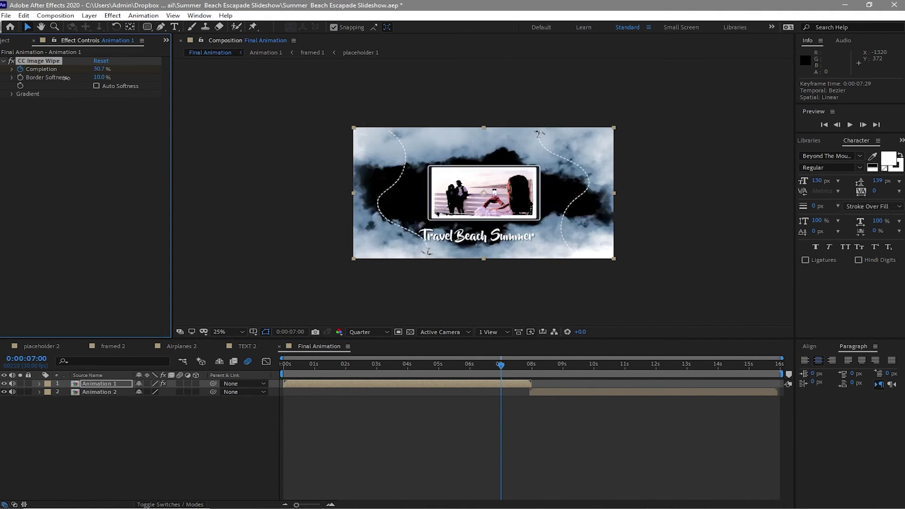
{"action": "left_click_drag", "start_coordinate": [502, 370], "coordinate": [532, 371]}
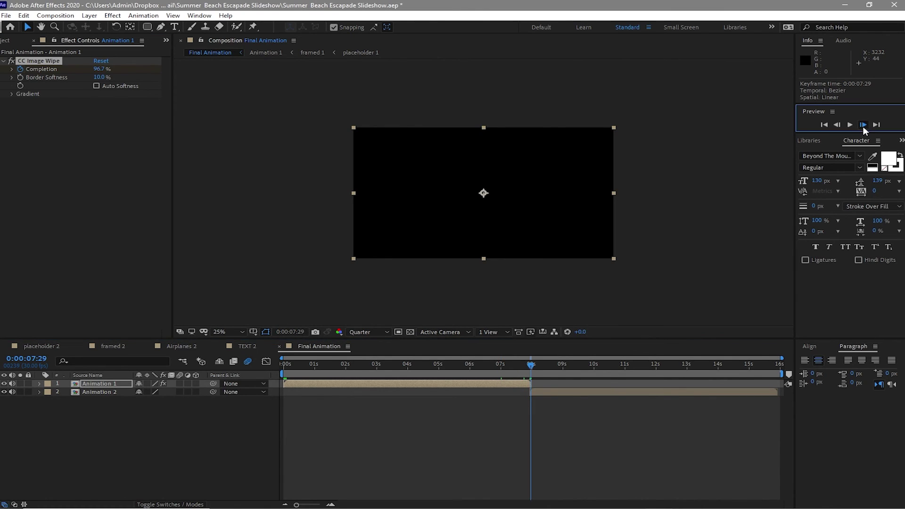
{"action": "left_click", "coordinate": [100, 69]}
{"action": "type", "text": "00"}
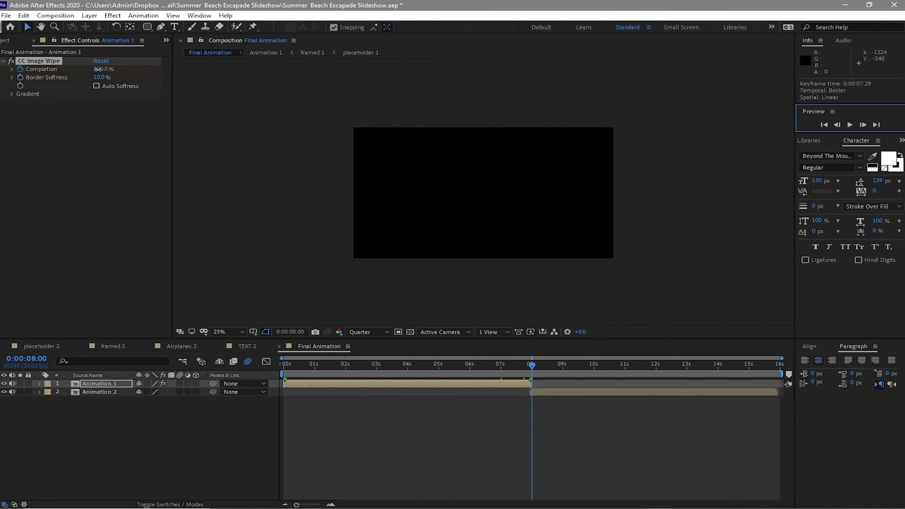
{"action": "key", "text": "Return"}
Move the Animation 2 layer to start at 0:00:08:00 and apply the CC Image Wipe transition effect to it
{"action": "left_click", "coordinate": [672, 396]}
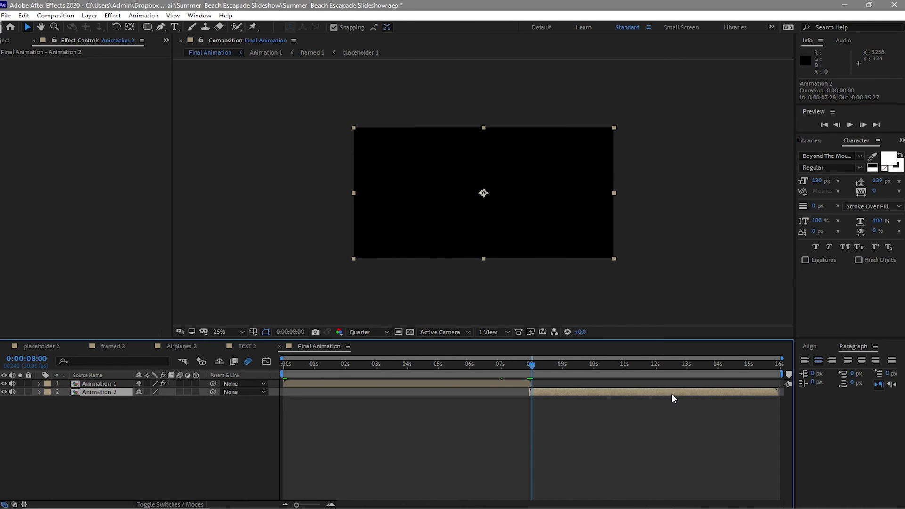
{"action": "left_click_drag", "start_coordinate": [685, 395], "coordinate": [687, 395]}
{"action": "left_click", "coordinate": [113, 15]}
{"action": "mouse_move", "coordinate": [134, 297]}
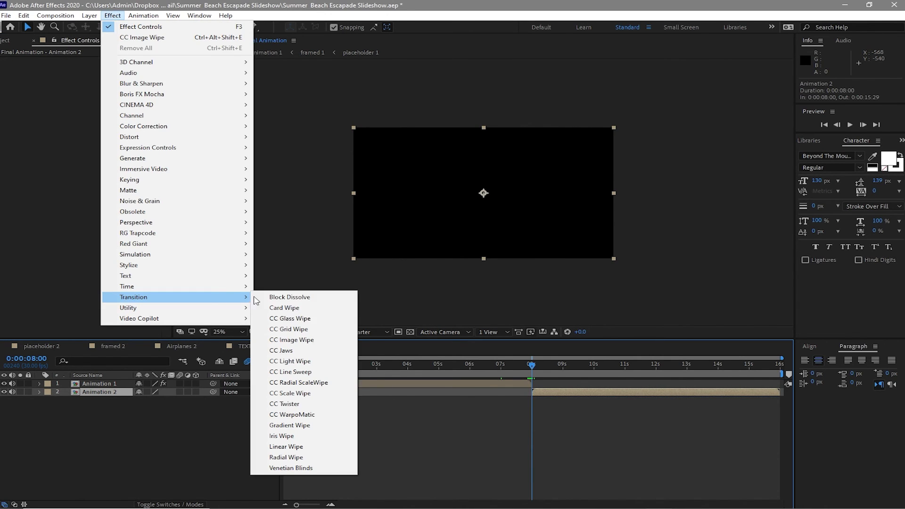
{"action": "left_click", "coordinate": [296, 342]}
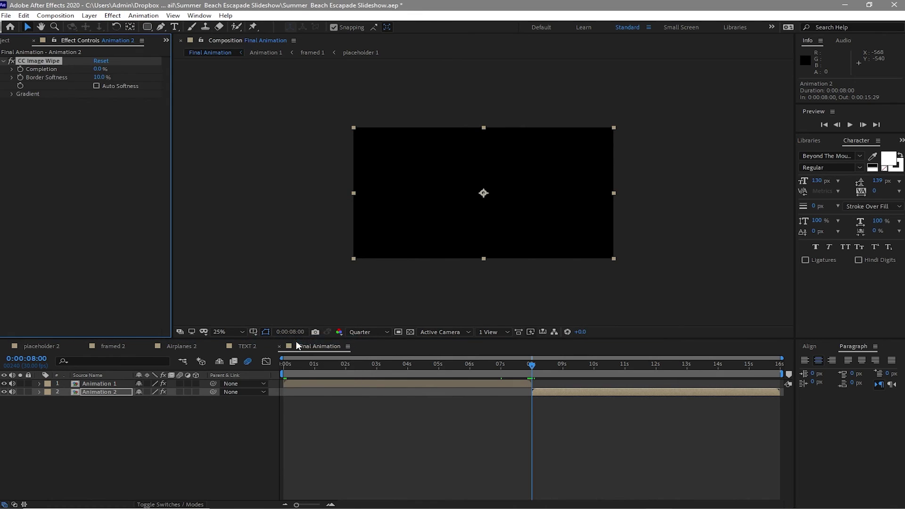
Keyframe Animation 2's CC Image Wipe Completion to 100% at 0:00:08:00 and 0% at 0:00:09:15
{"action": "left_click", "coordinate": [97, 69]}
{"action": "type", "text": "100"}
{"action": "key", "text": "Return"}
{"action": "left_click", "coordinate": [571, 366]}
{"action": "left_click_drag", "start_coordinate": [572, 367], "coordinate": [578, 368]}
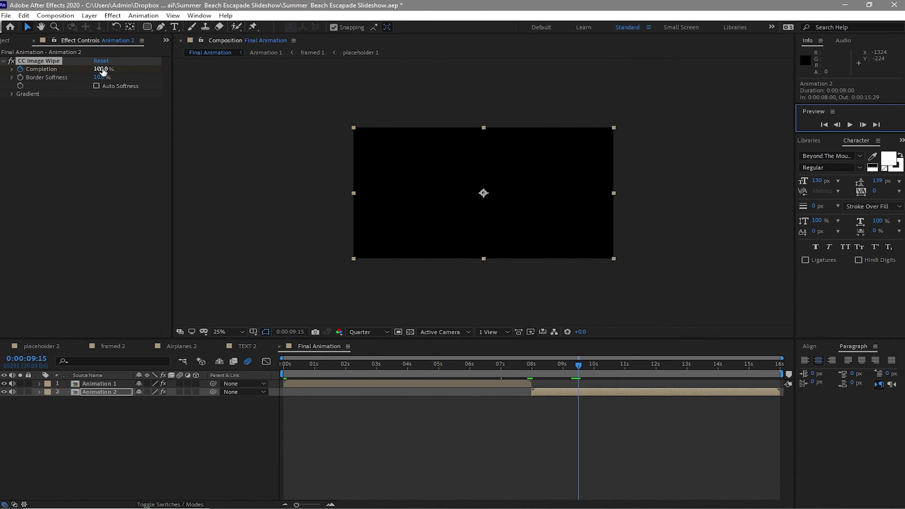
{"action": "type", "text": "0"}
{"action": "key", "text": "Return"}
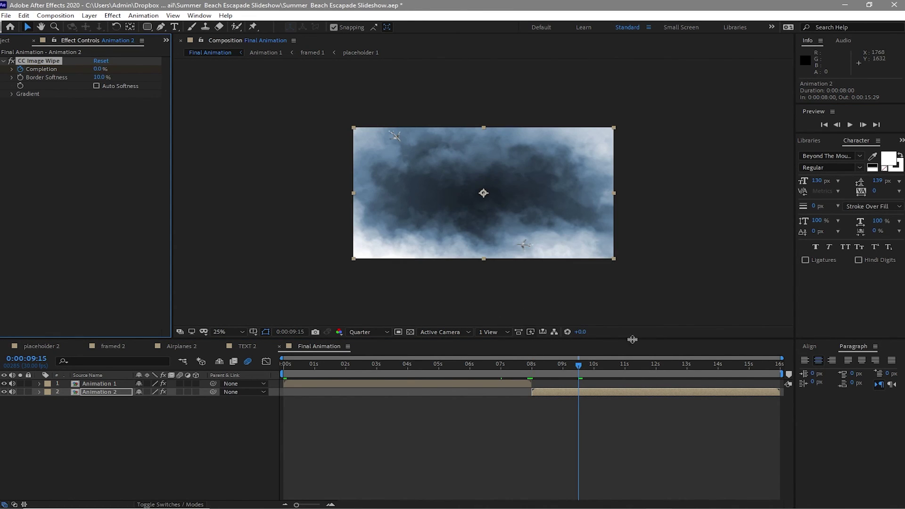
Keyframe Animation 2's Completion to 99% at 0:00:15:00 and add a closing Completion keyframe at 0:00:15:29
{"action": "left_click", "coordinate": [749, 368]}
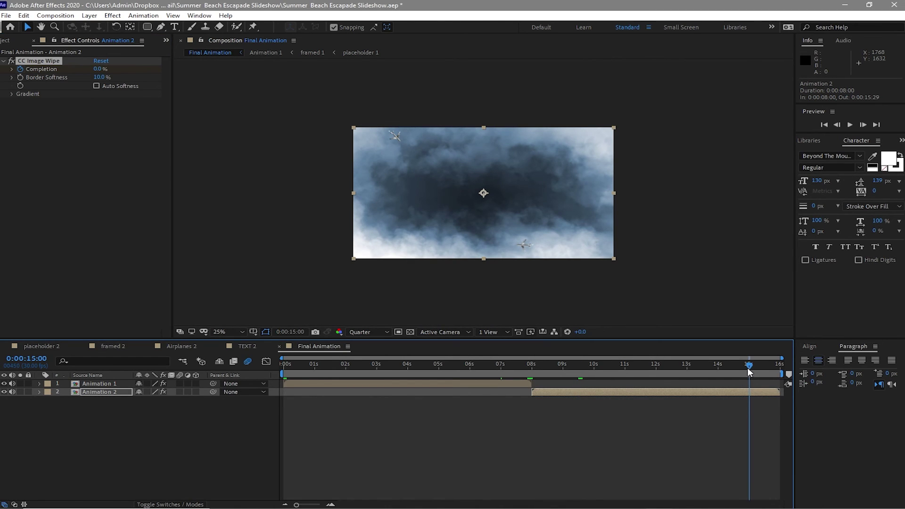
{"action": "left_click", "coordinate": [96, 69]}
{"action": "type", "text": "99"}
{"action": "key", "text": "Return"}
{"action": "left_click", "coordinate": [776, 373]}
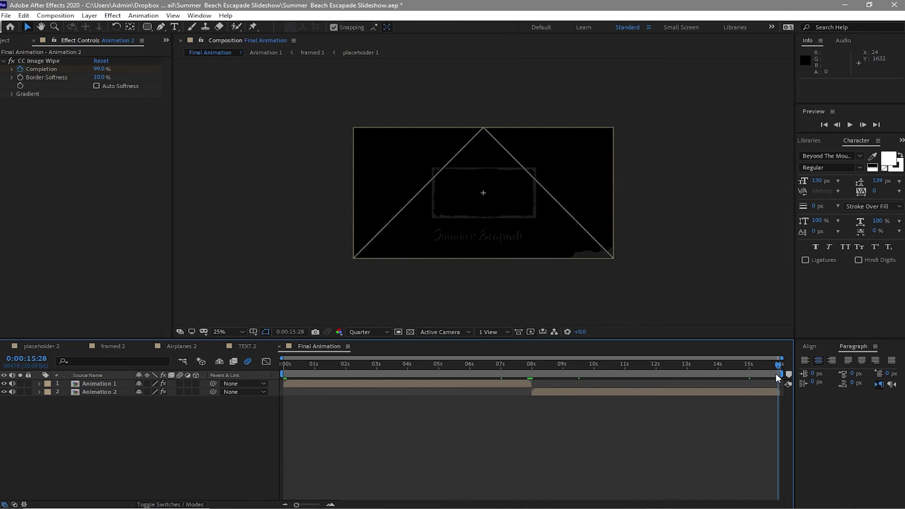
{"action": "left_click_drag", "start_coordinate": [775, 373], "coordinate": [778, 374]}
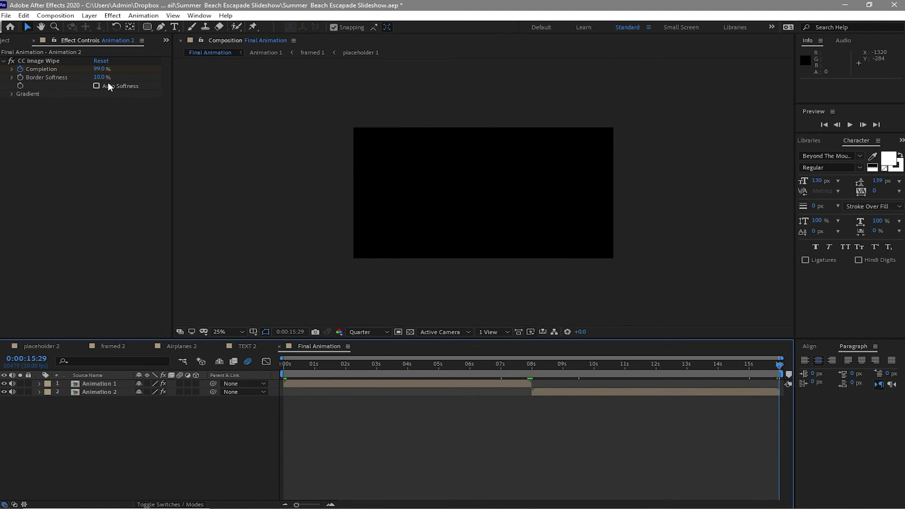
{"action": "left_click", "coordinate": [100, 69]}
{"action": "type", "text": "0"}
{"action": "key", "text": "Return"}
Set Animation 2's Completion keyframe at 0:00:15:00 to 100% and preview Final Animation from the beginning
{"action": "key", "text": "u"}
{"action": "key", "text": "j"}
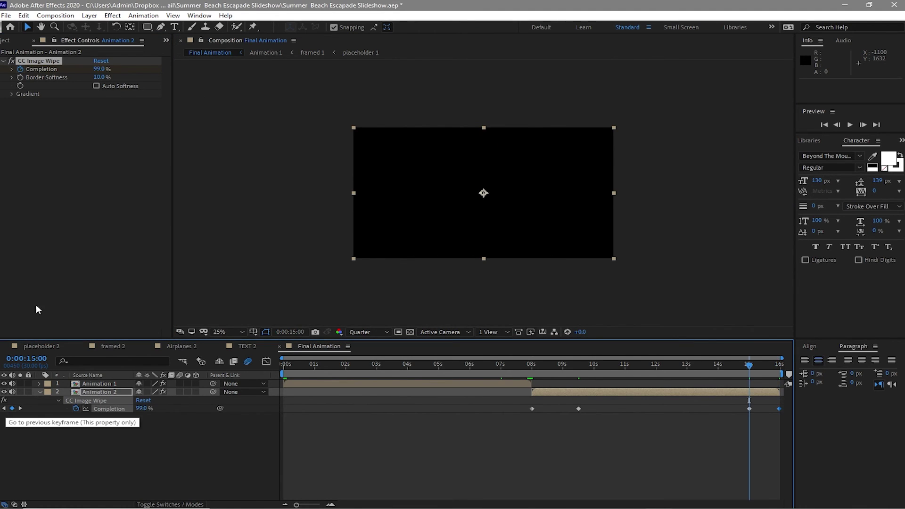
{"action": "left_click_drag", "start_coordinate": [100, 69], "coordinate": [102, 69]}
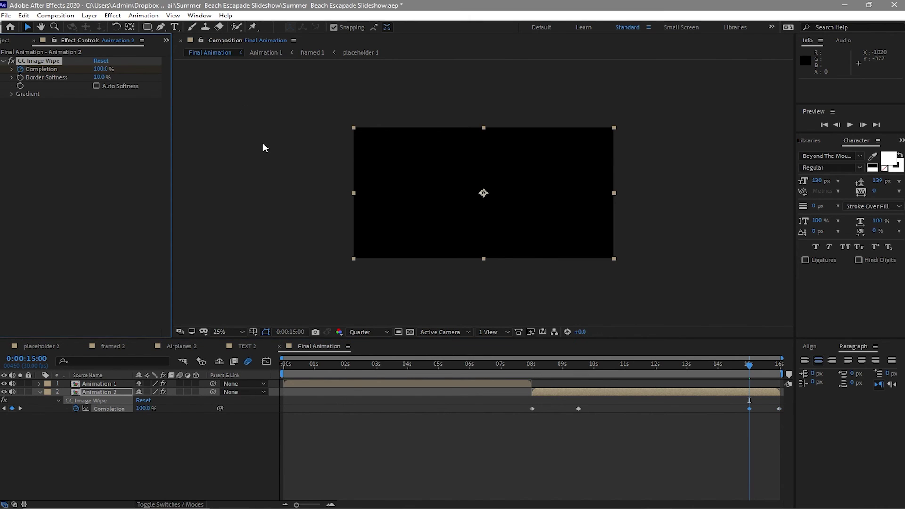
{"action": "left_click", "coordinate": [538, 349]}
{"action": "key", "text": "Home"}
{"action": "key", "text": "space"}
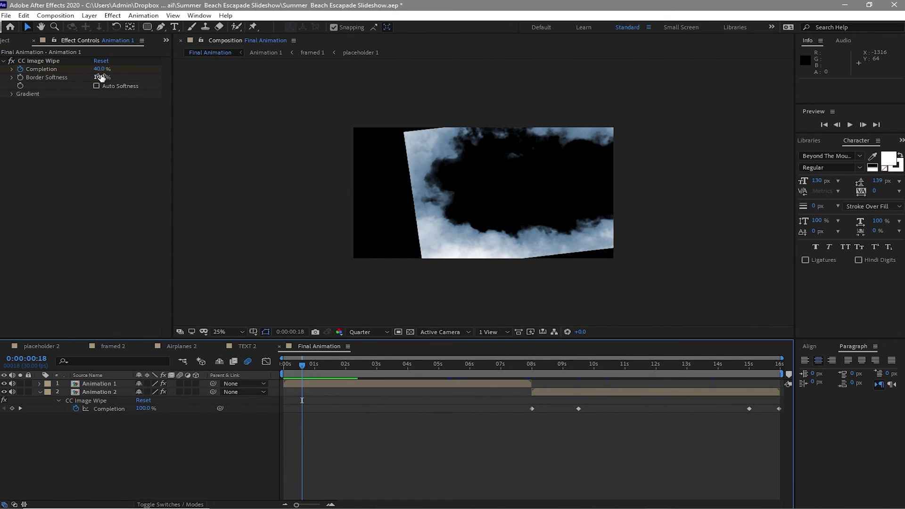
Set Animation 1's CC Image Wipe Border Softness to 100% and its Gradient Blur to about 83.3
{"action": "left_click_drag", "start_coordinate": [100, 78], "coordinate": [99, 78]}
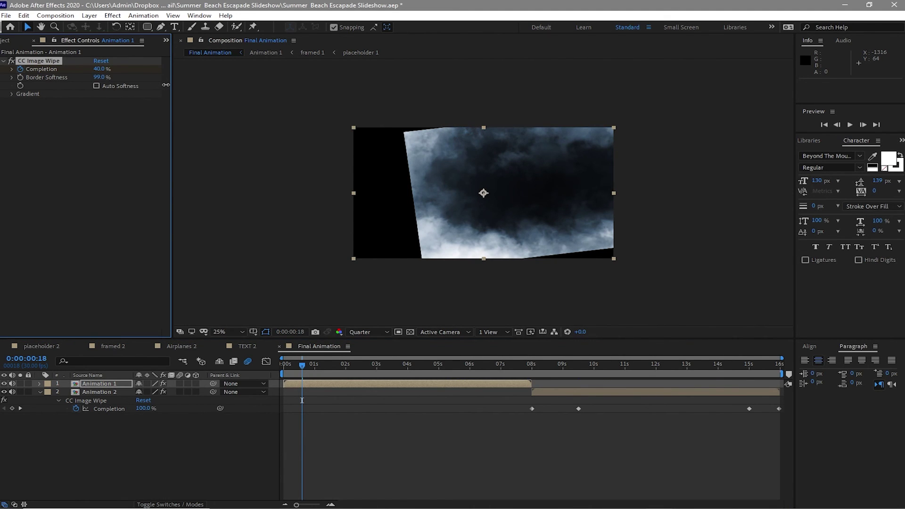
{"action": "left_click_drag", "start_coordinate": [104, 83], "coordinate": [107, 83]}
{"action": "left_click", "coordinate": [11, 94]}
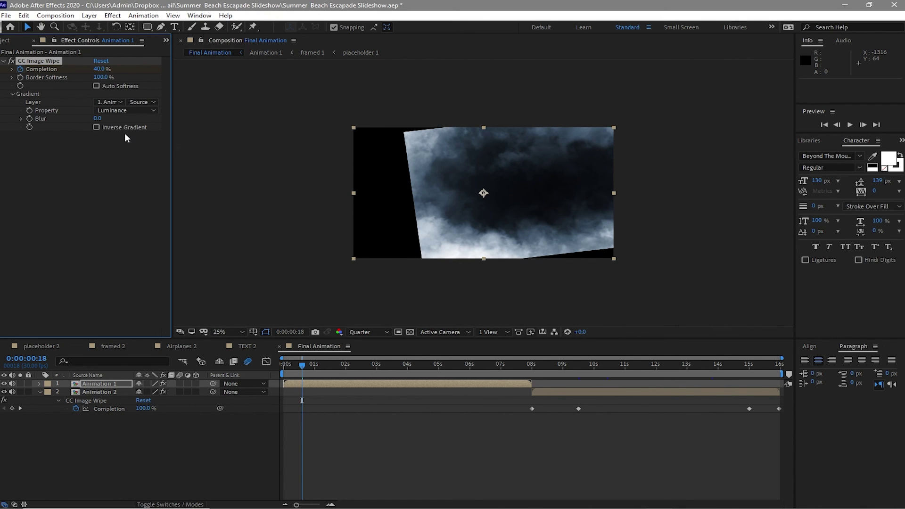
{"action": "left_click_drag", "start_coordinate": [97, 118], "coordinate": [494, 142]}
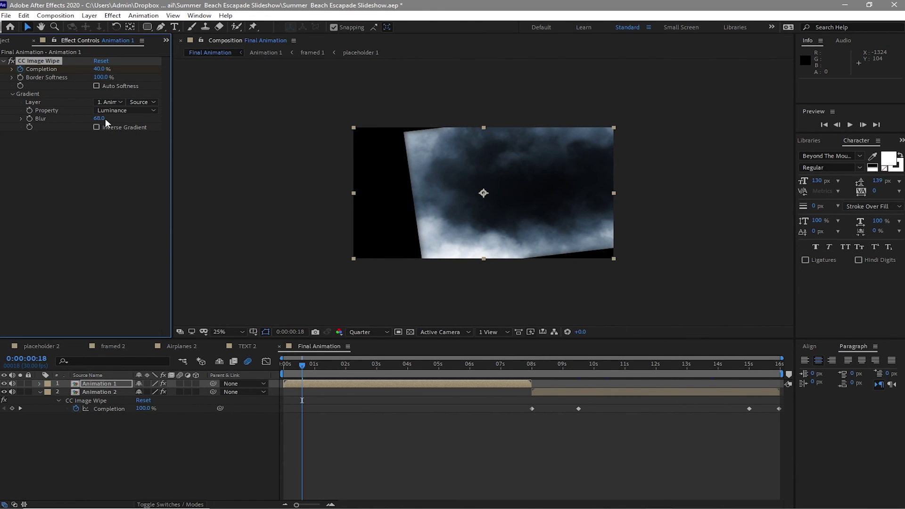
{"action": "left_click_drag", "start_coordinate": [106, 118], "coordinate": [180, 119]}
Set Animation 2's CC Image Wipe Border Softness to 100% and its Gradient Blur to about 85.5
{"action": "key", "text": "ctrl+Down"}
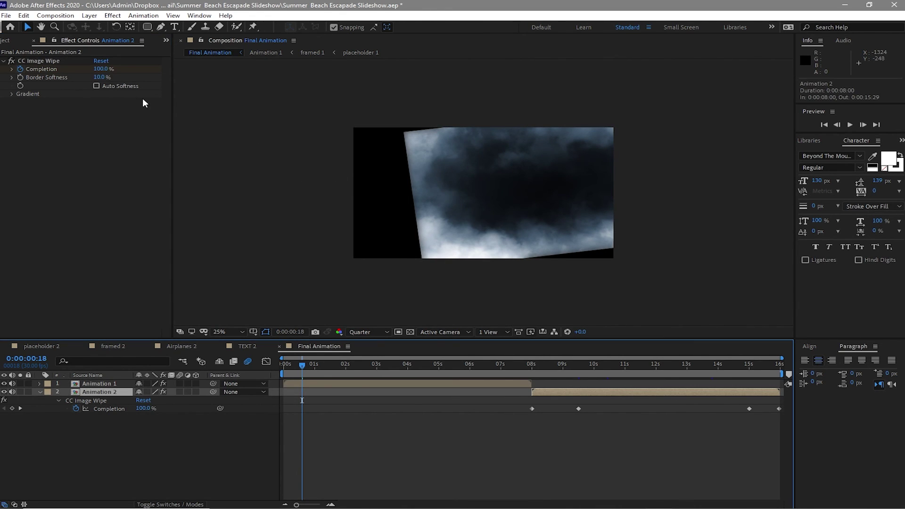
{"action": "left_click", "coordinate": [11, 94]}
{"action": "left_click_drag", "start_coordinate": [98, 119], "coordinate": [316, 137]}
{"action": "left_click_drag", "start_coordinate": [472, 141], "coordinate": [589, 145]}
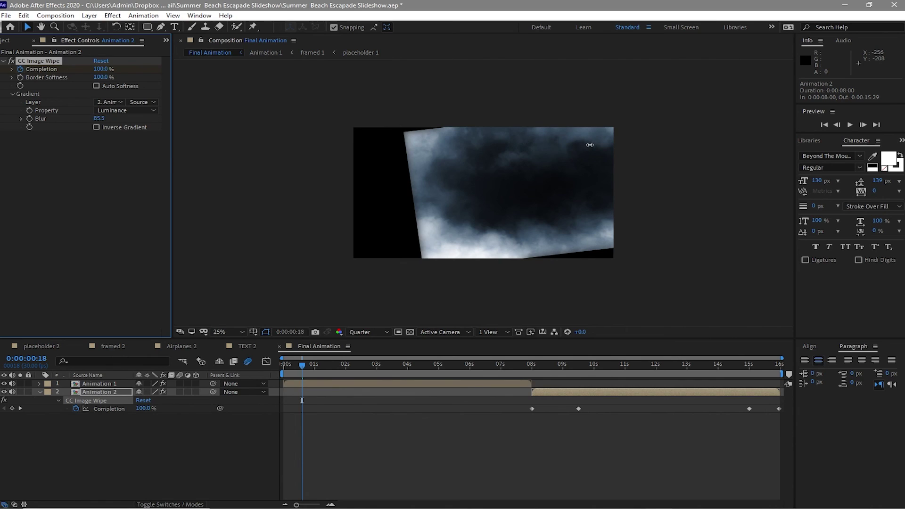
Show Animation 1's keyframed properties and check the Final Animation frame at 0:00:15:00
{"action": "key", "text": "ctrl+Up"}
{"action": "key", "text": "u"}
{"action": "left_click", "coordinate": [749, 371]}
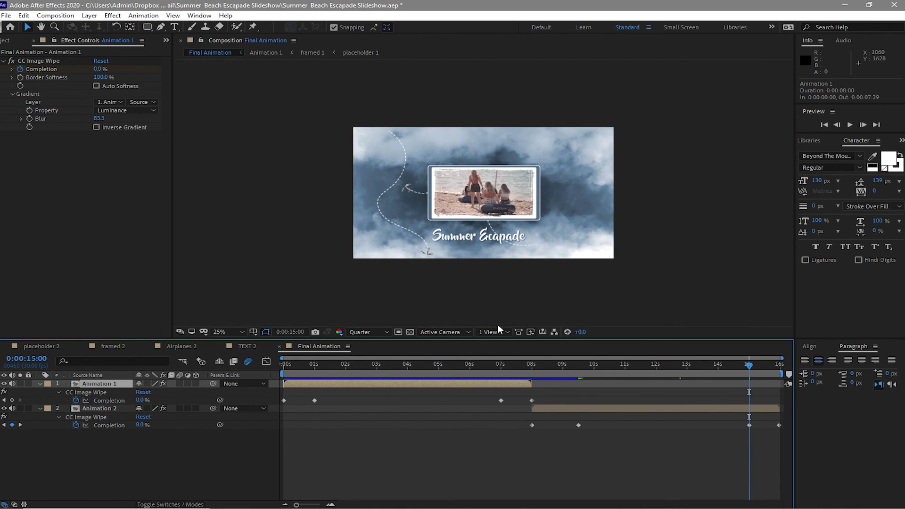
Place the eyeglasses-2737020.jpg photo between Animation 1 and Animation 2, trimmed to run from 0:00:06:28 to 0:00:08:21
{"action": "left_click", "coordinate": [7, 40]}
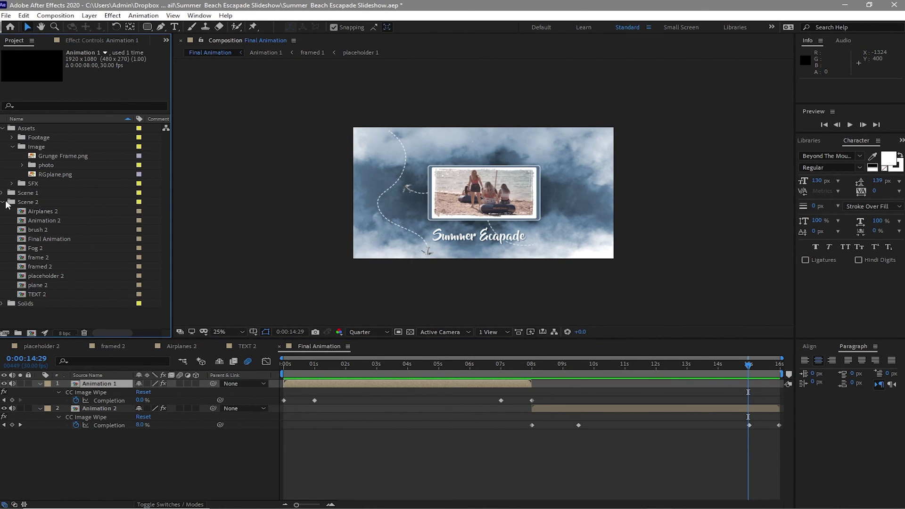
{"action": "left_click", "coordinate": [4, 202]}
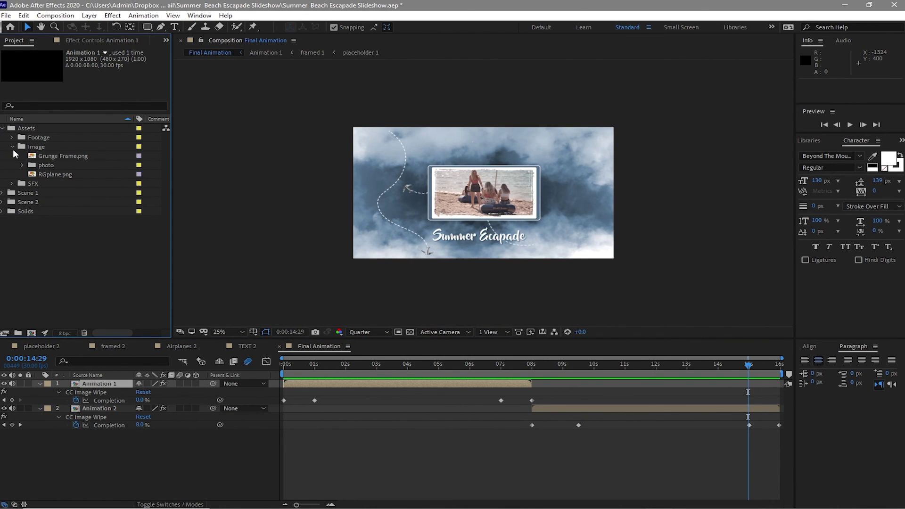
{"action": "left_click", "coordinate": [22, 165]}
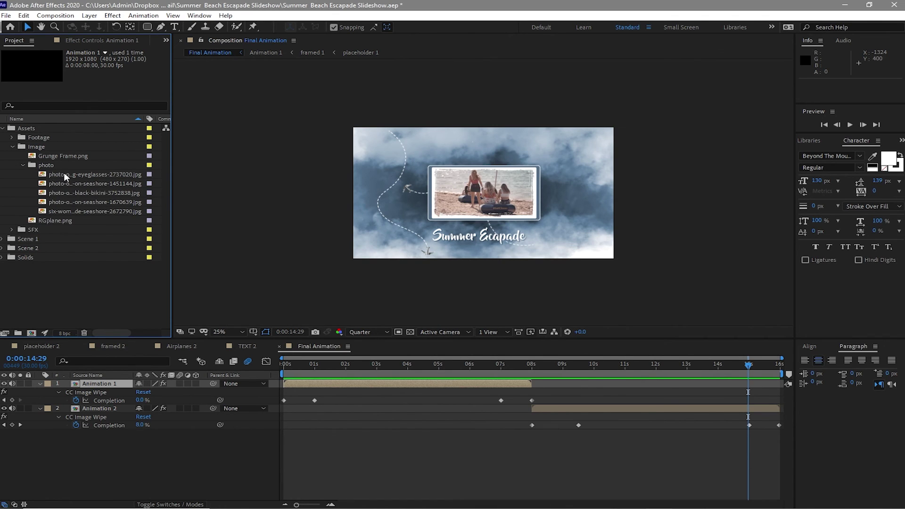
{"action": "left_click_drag", "start_coordinate": [64, 173], "coordinate": [69, 409]}
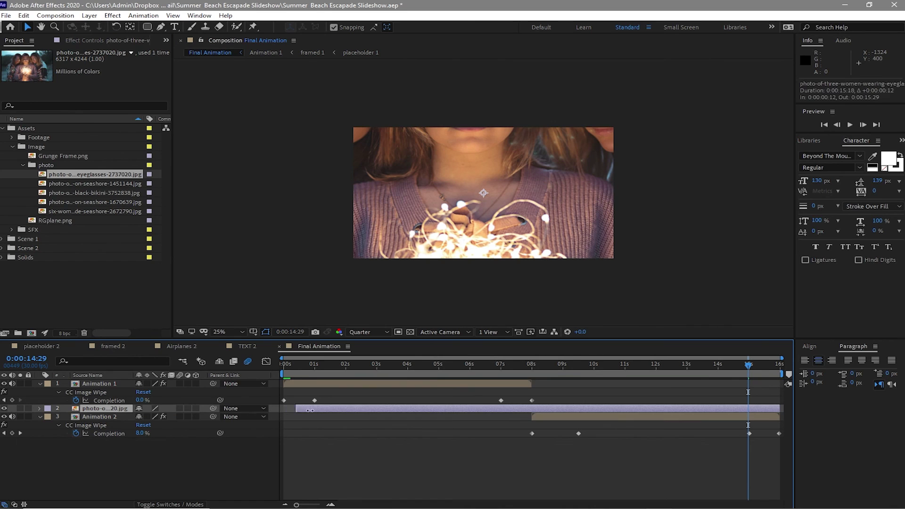
{"action": "left_click_drag", "start_coordinate": [408, 408], "coordinate": [624, 394]}
{"action": "left_click_drag", "start_coordinate": [779, 408], "coordinate": [553, 409]}
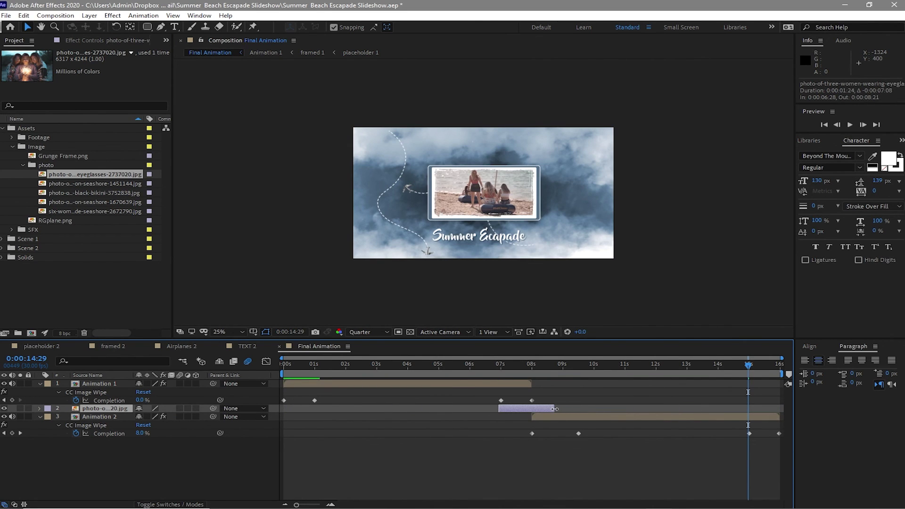
Add the seashore-1451144.jpg photo beneath Animation 2, trimmed to start at about 14.6 seconds and run to the end
{"action": "left_click_drag", "start_coordinate": [94, 183], "coordinate": [231, 451]}
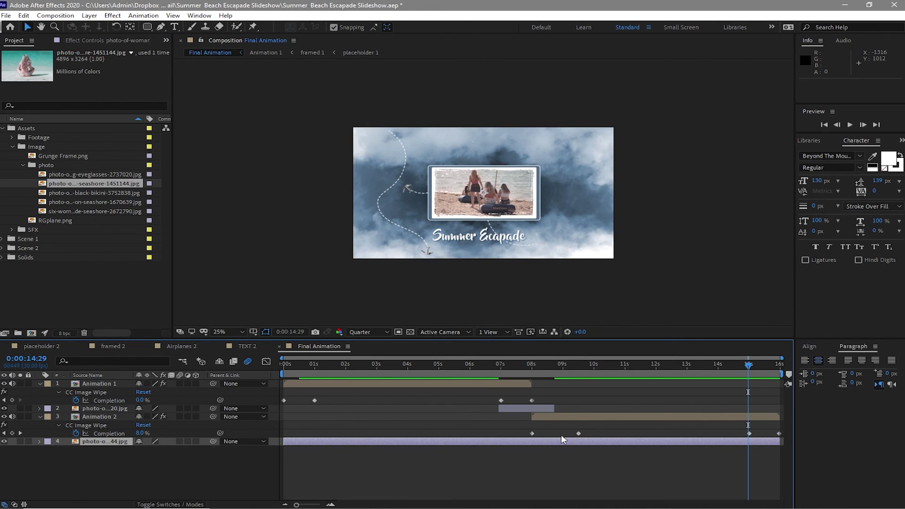
{"action": "left_click_drag", "start_coordinate": [285, 441], "coordinate": [734, 438]}
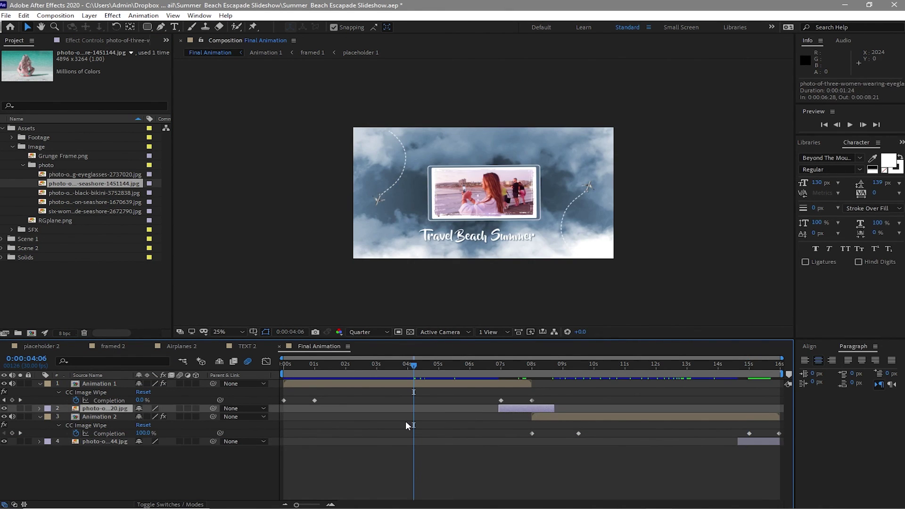
Isolate the eyeglasses photo at 0:00:07:15, scale it to 34% and move it to position 964, 640 to fill the frame
{"action": "key", "text": "s"}
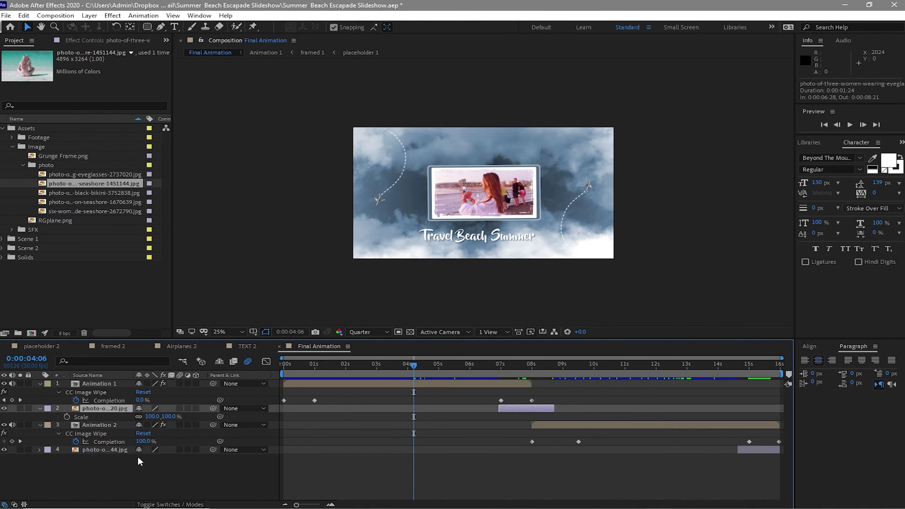
{"action": "left_click", "coordinate": [20, 408]}
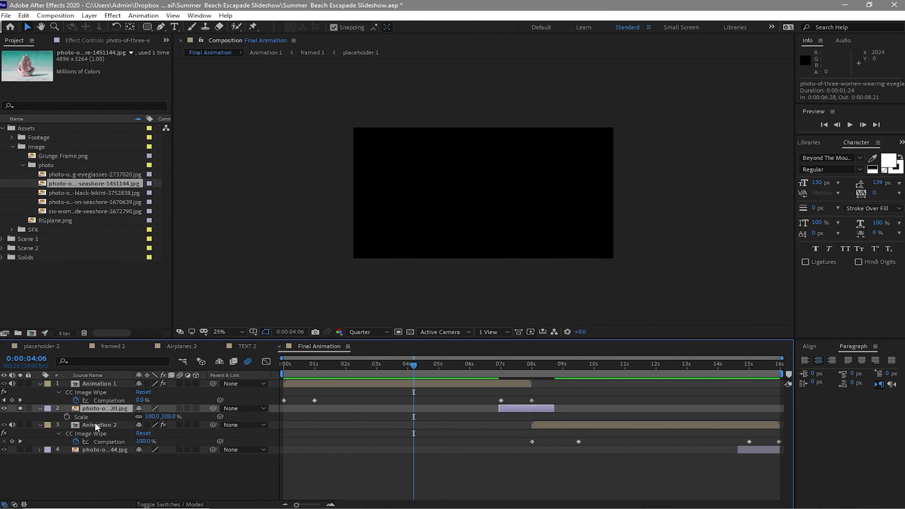
{"action": "left_click", "coordinate": [516, 373]}
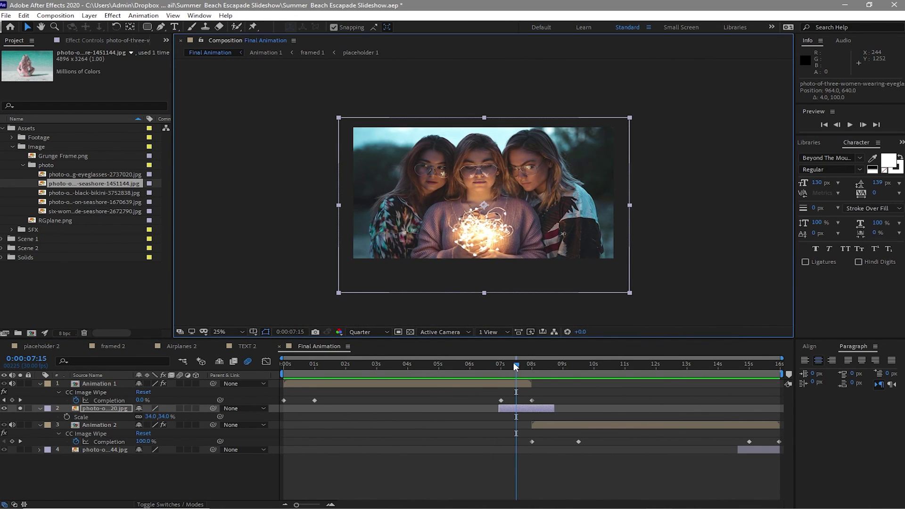
Isolate the seashore-1451144.jpg photo at 0:00:15:06 instead of the eyeglasses photo and scale it to 41%
{"action": "left_click_drag", "start_coordinate": [514, 362], "coordinate": [756, 387]}
{"action": "left_click", "coordinate": [19, 408]}
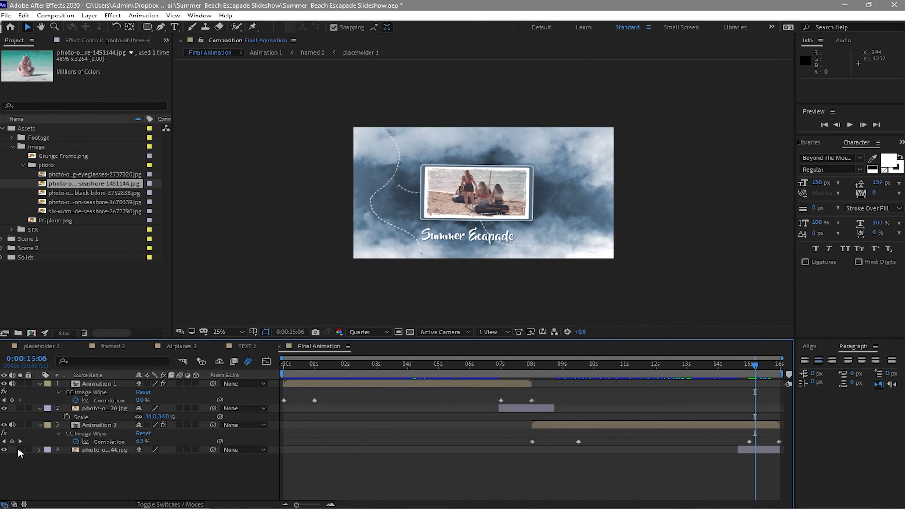
{"action": "left_click", "coordinate": [19, 449]}
{"action": "key", "text": "s"}
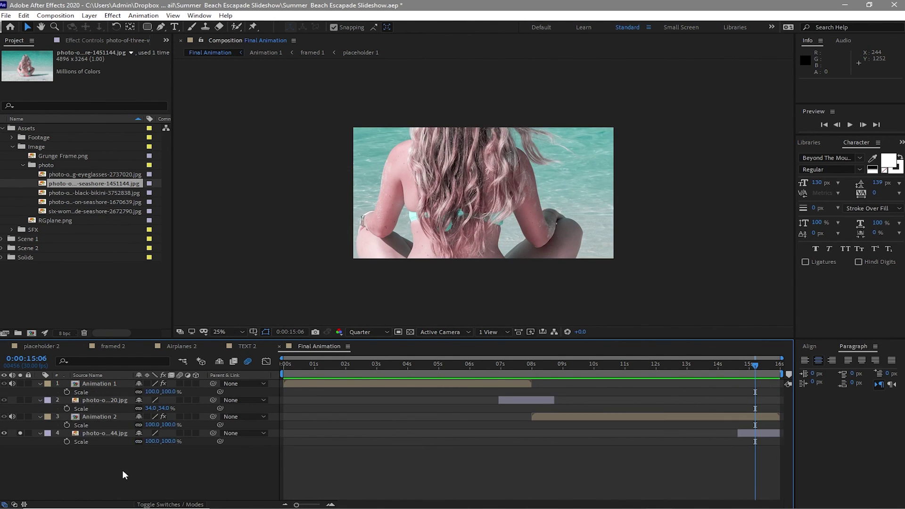
{"action": "left_click_drag", "start_coordinate": [152, 441], "coordinate": [123, 448]}
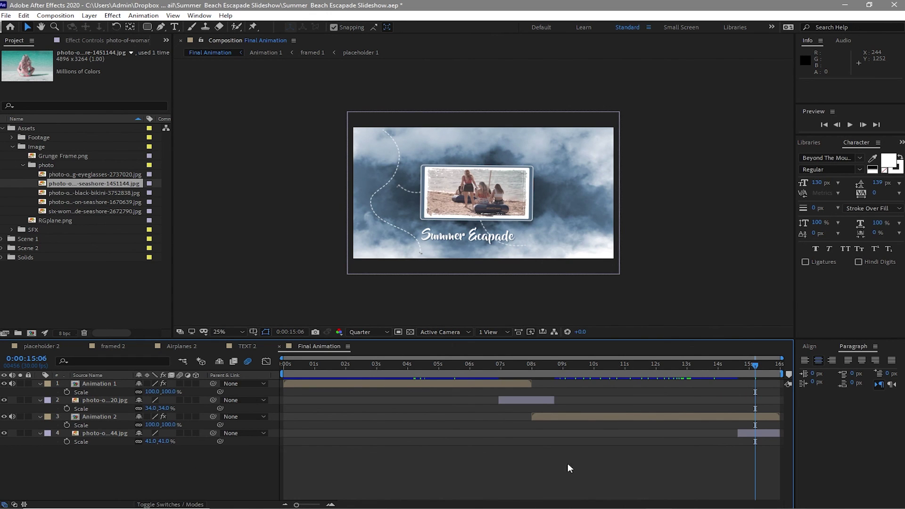
Play the Final Animation from the start to check the wipes with both background photos, and stop the preview
{"action": "key", "text": "Home"}
{"action": "key", "text": "space"}
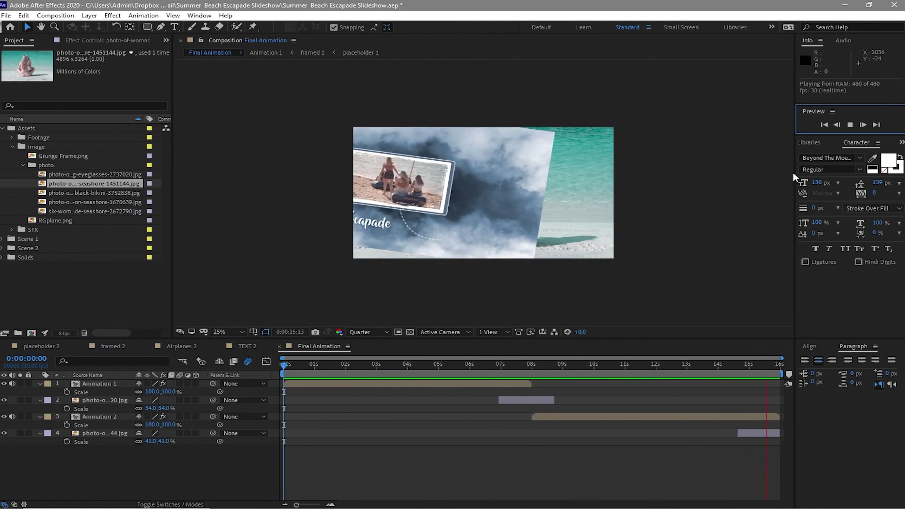
{"action": "left_click", "coordinate": [849, 125]}
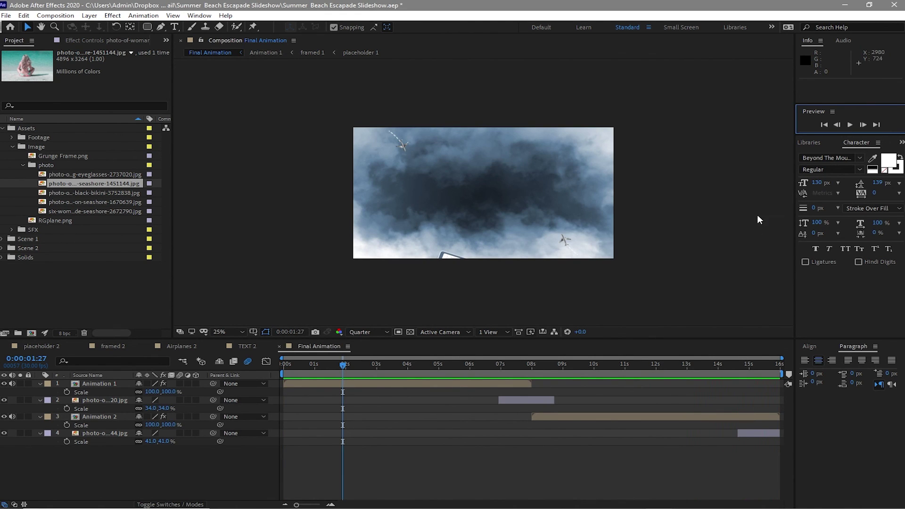